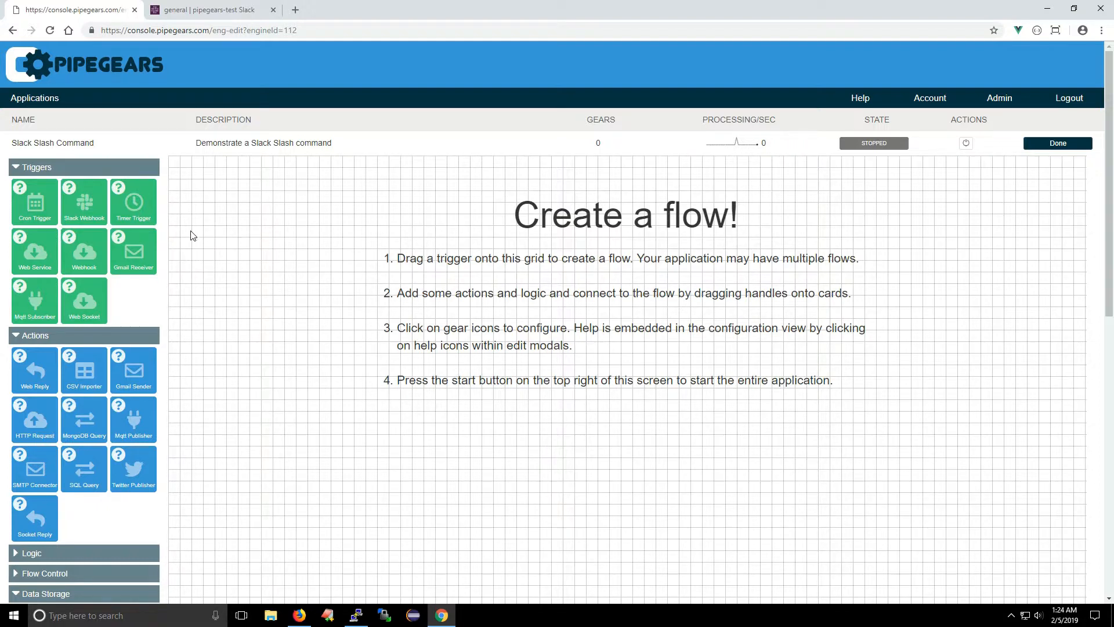
Step: Add a Slack Webhook trigger to the empty flow grid and set its path to /lookup
{"action": "left_click_drag", "start_coordinate": [81, 204], "coordinate": [260, 255]}
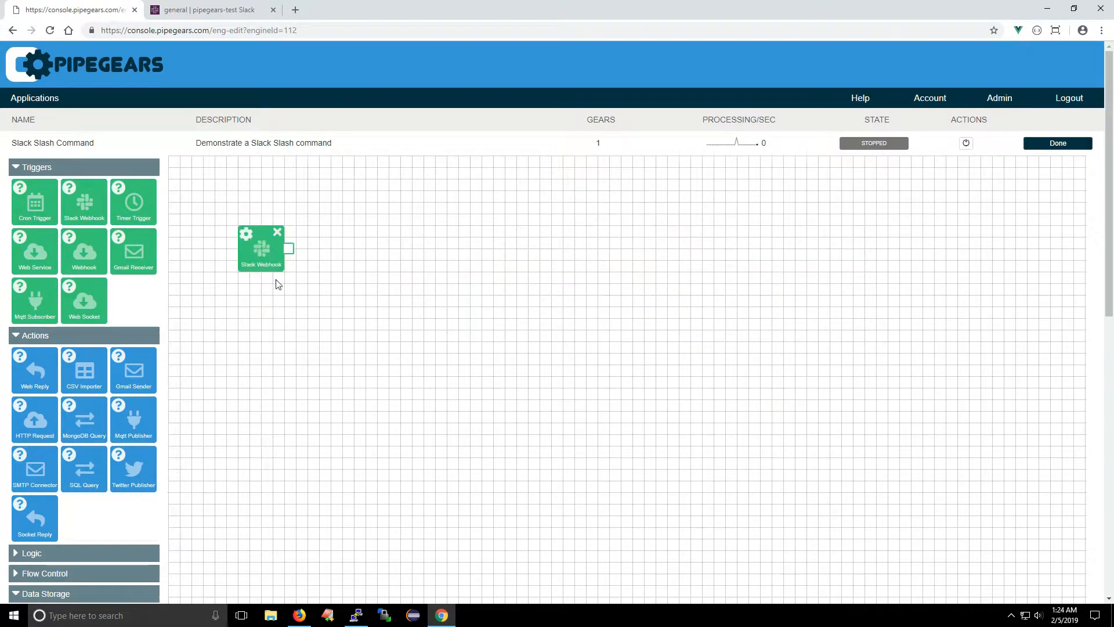
{"action": "left_click", "coordinate": [246, 234]}
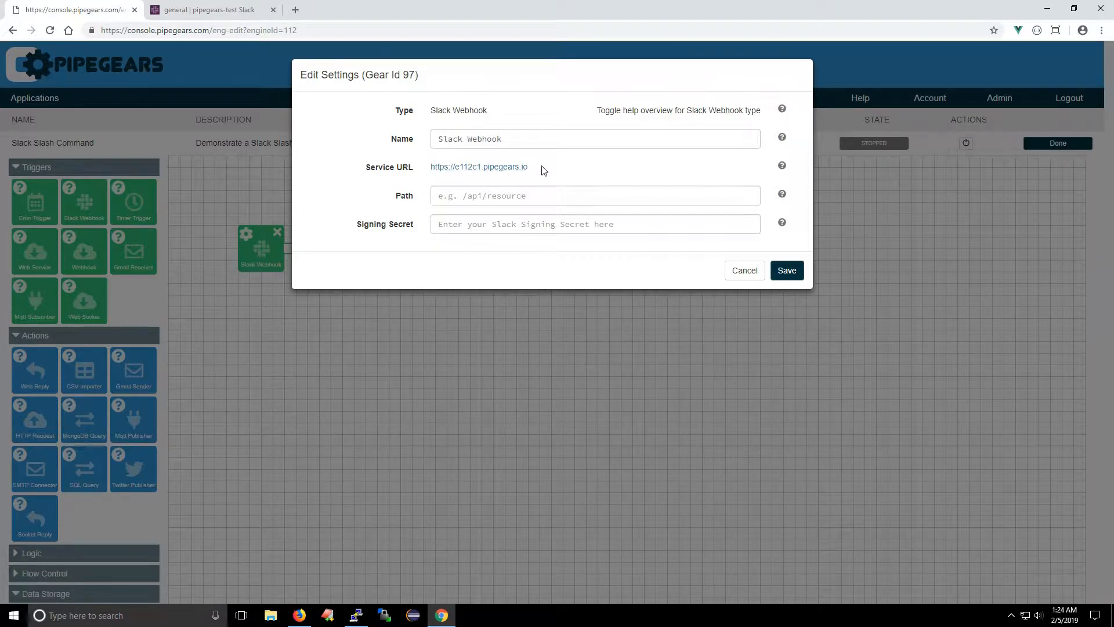
{"action": "left_click", "coordinate": [462, 196]}
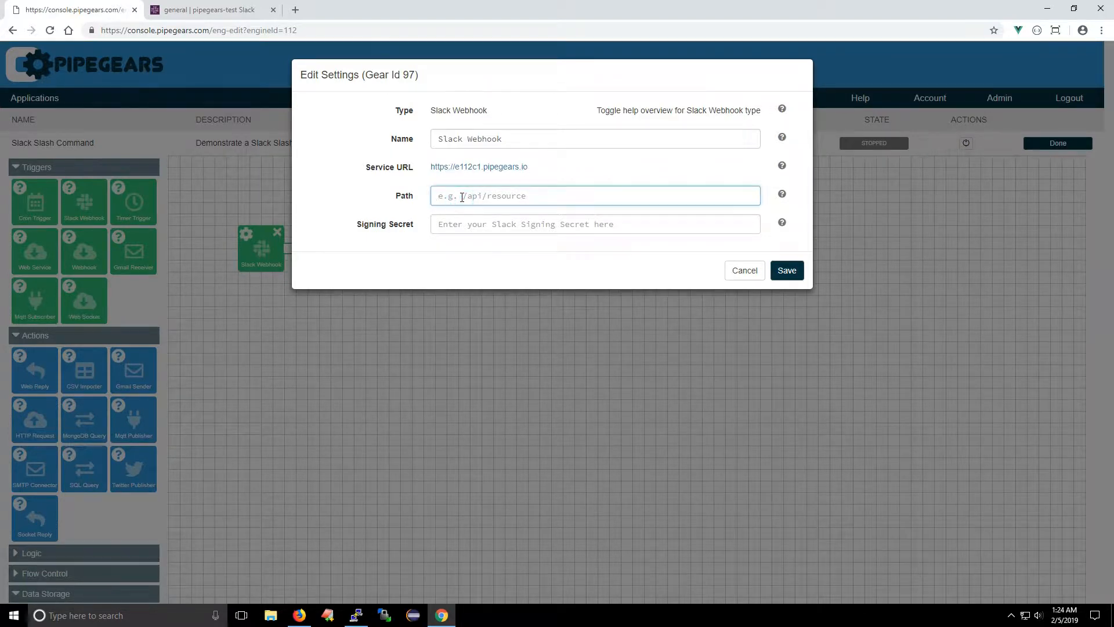
{"action": "type", "text": "/lookup"}
Step: Copy the Slack Webhook's service URL and save the trigger's settings
{"action": "left_click", "coordinate": [437, 225]}
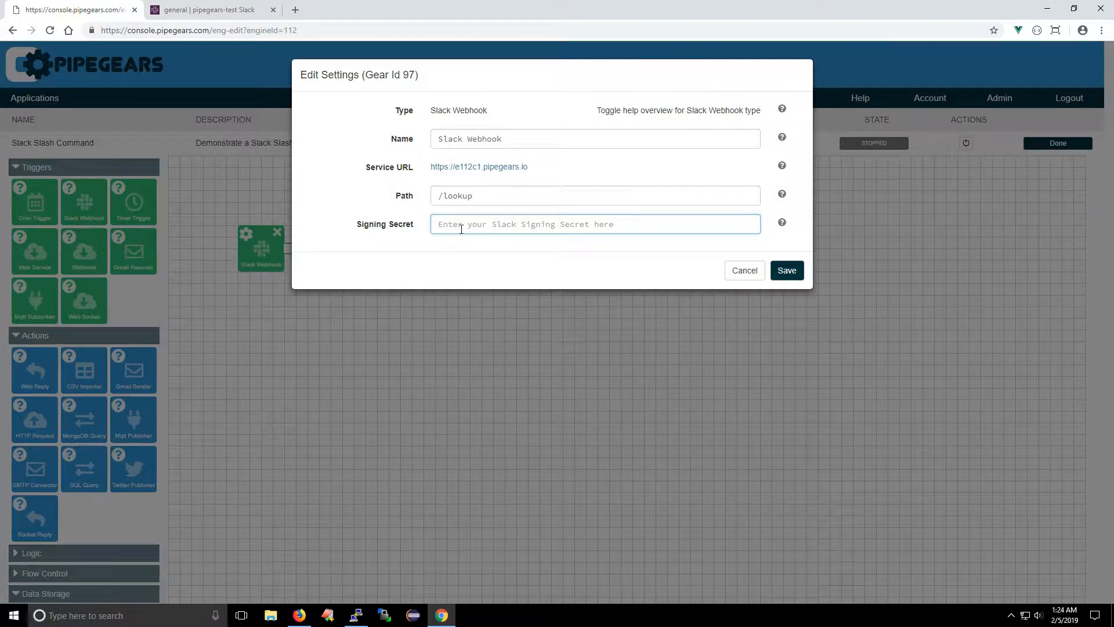
{"action": "left_click_drag", "start_coordinate": [527, 168], "coordinate": [430, 178]}
{"action": "key", "text": "ctrl+c"}
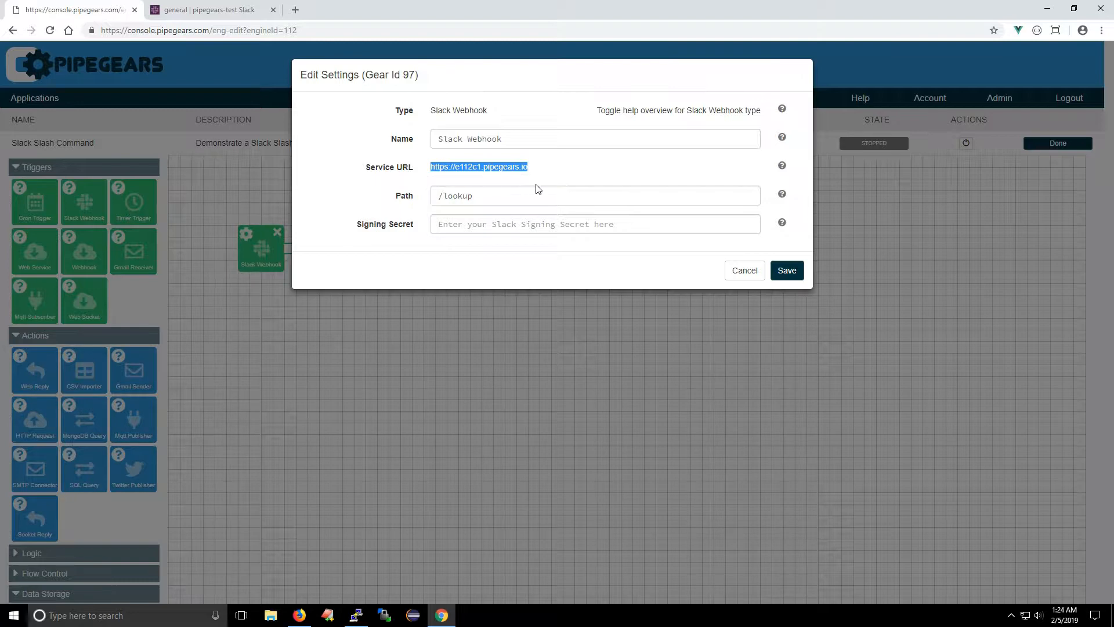
{"action": "left_click", "coordinate": [787, 271]}
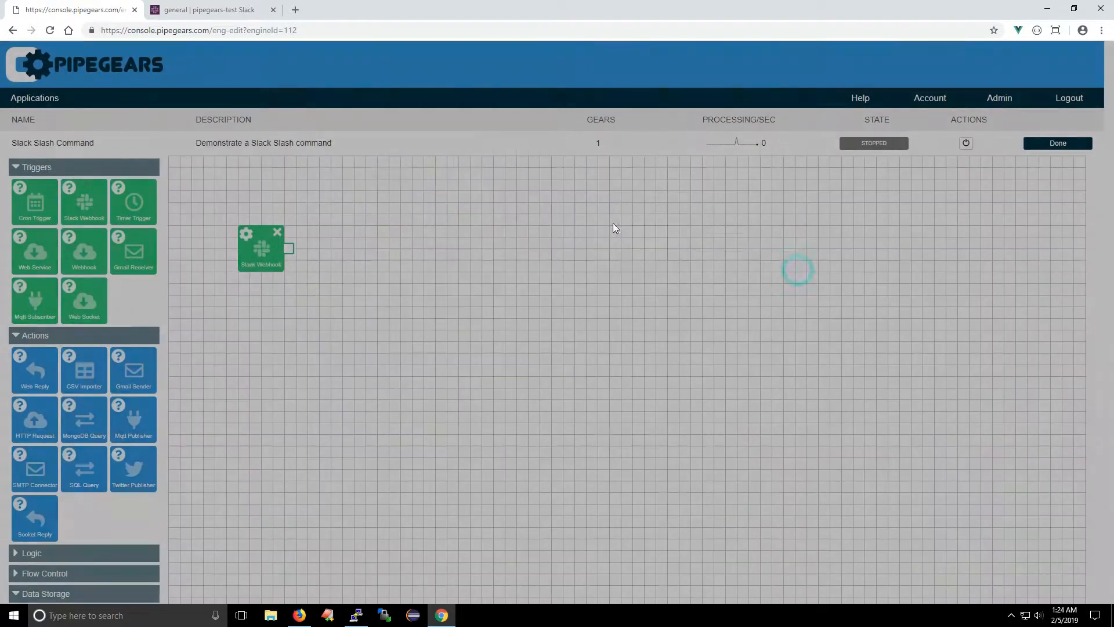
Step: Switch to the Slack API site in Firefox and create an app named AppDemo in the pipegears-test workspace
{"action": "left_click", "coordinate": [299, 615]}
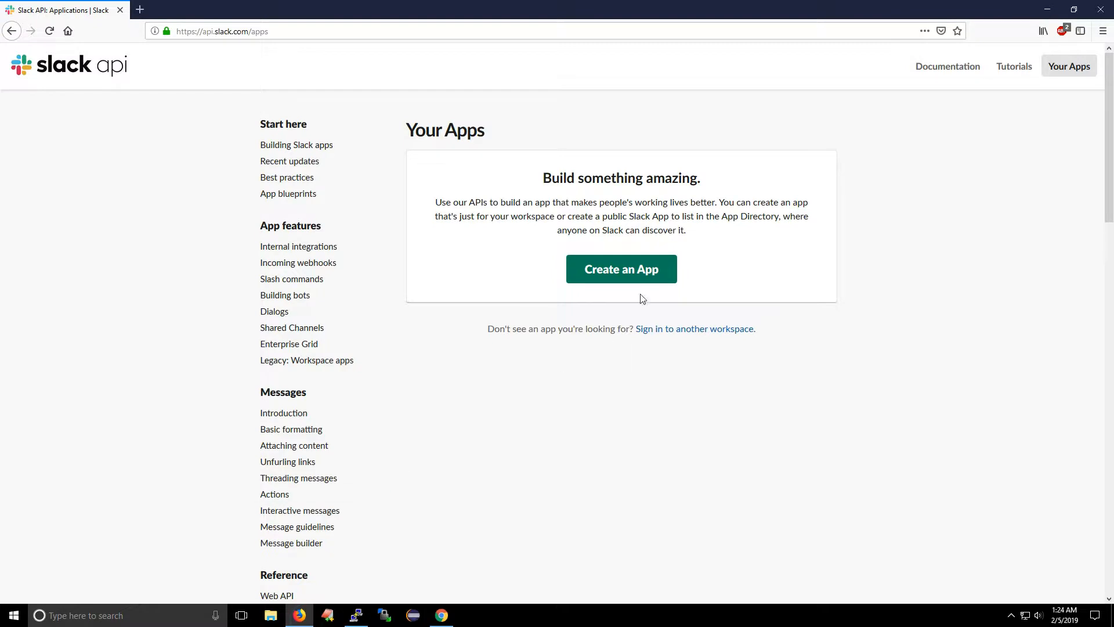
{"action": "left_click", "coordinate": [626, 271]}
{"action": "left_click", "coordinate": [472, 151]}
{"action": "type", "text": "AppDemo"}
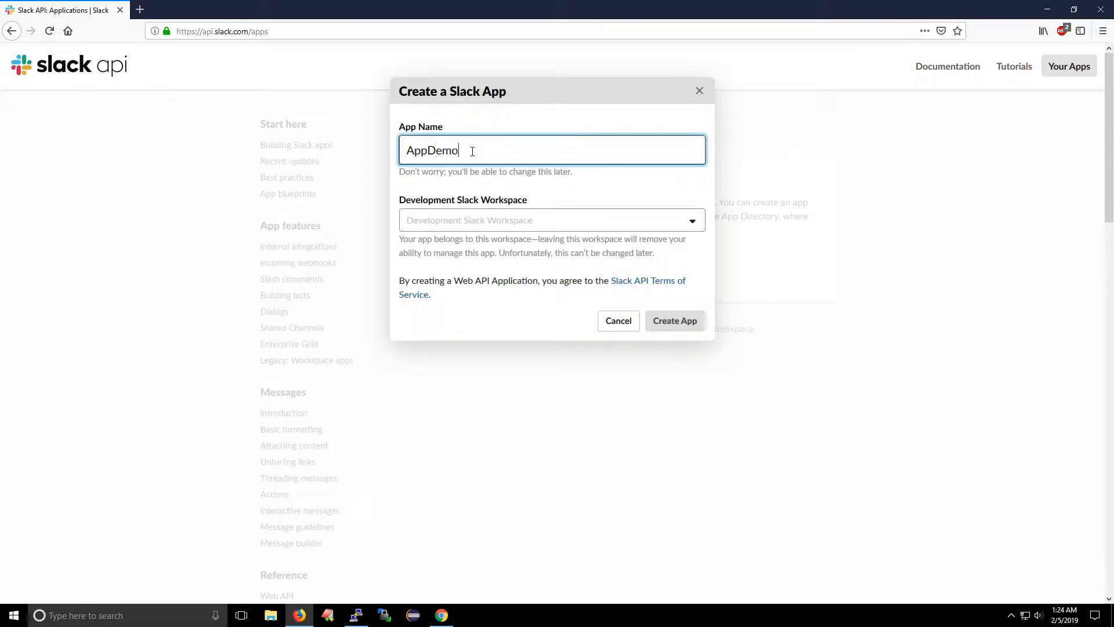
{"action": "left_click", "coordinate": [497, 220]}
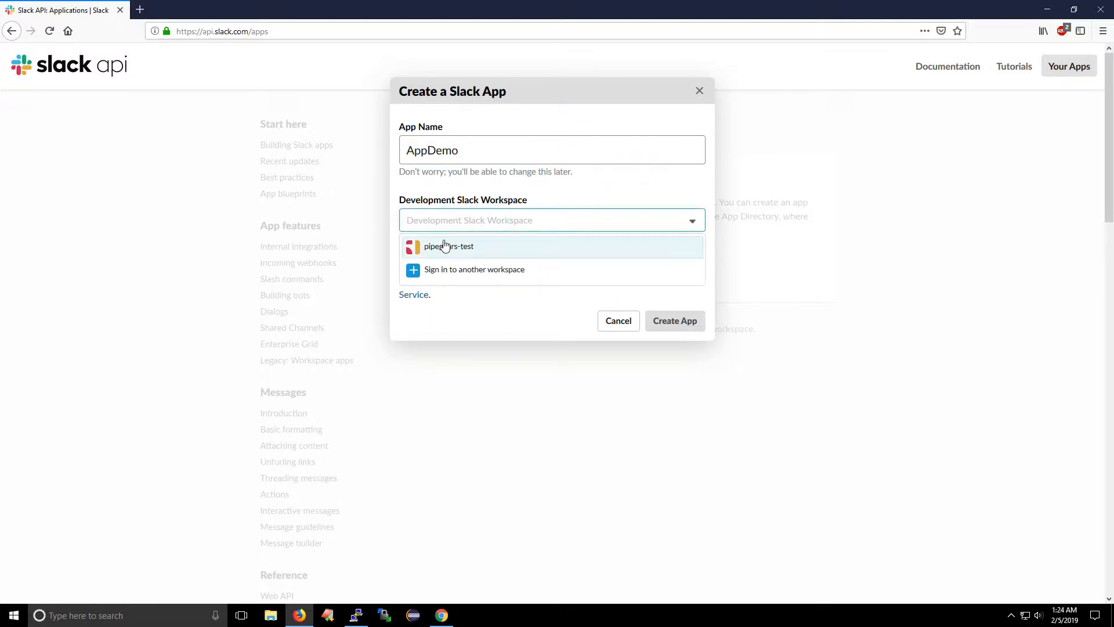
{"action": "left_click", "coordinate": [436, 246]}
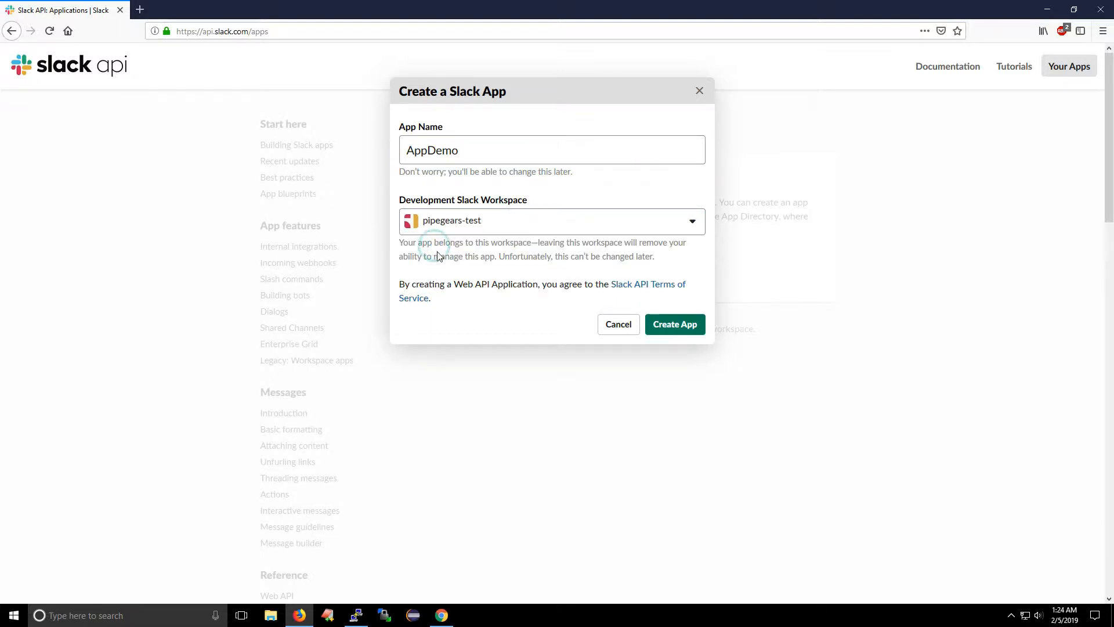
{"action": "left_click", "coordinate": [672, 328]}
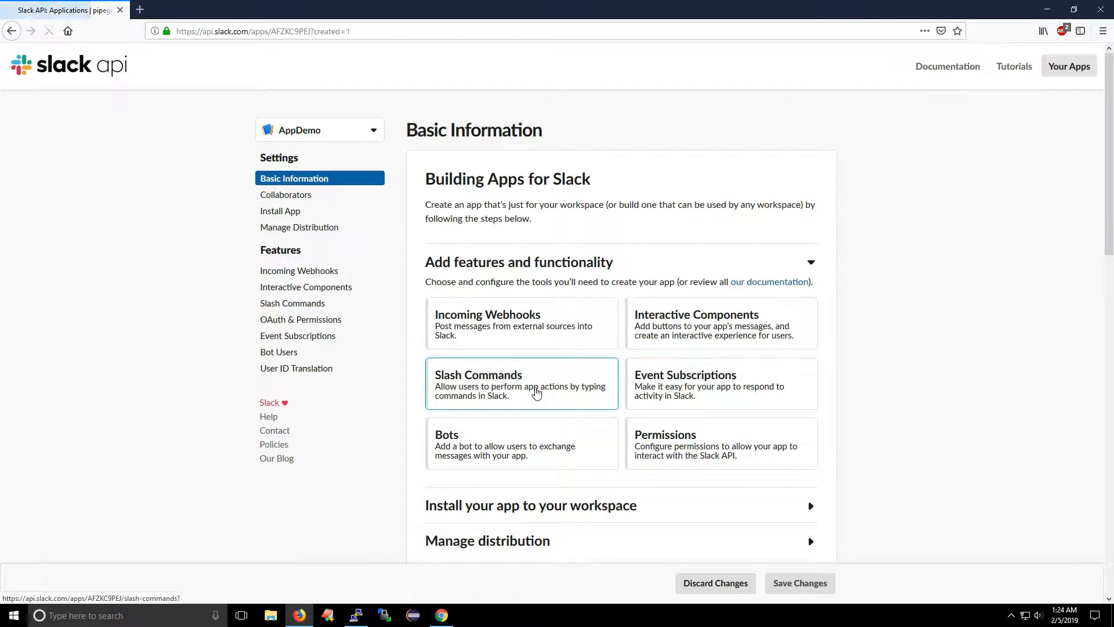
{"action": "left_click", "coordinate": [470, 376]}
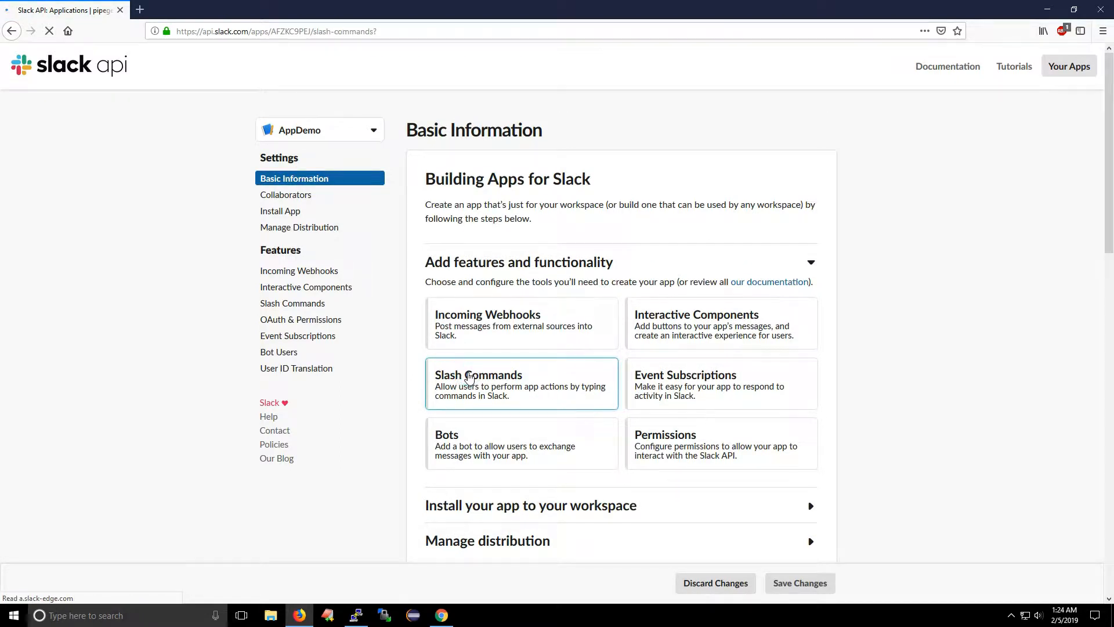
{"action": "left_click", "coordinate": [471, 207]}
{"action": "left_click", "coordinate": [563, 116]}
{"action": "type", "text": "/lookup"}
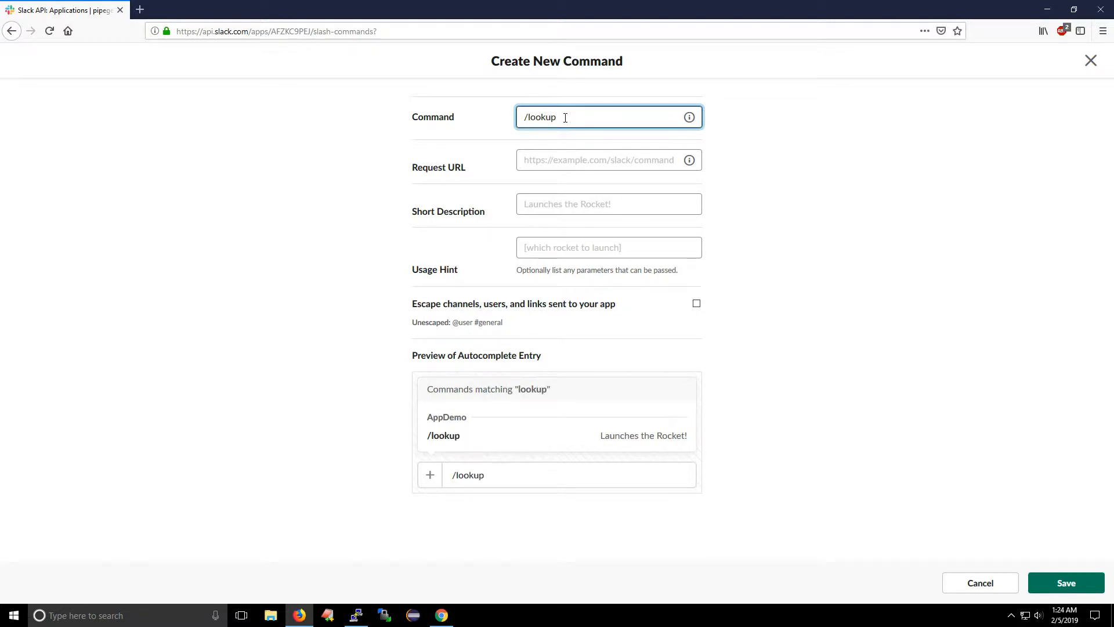
{"action": "left_click", "coordinate": [553, 156]}
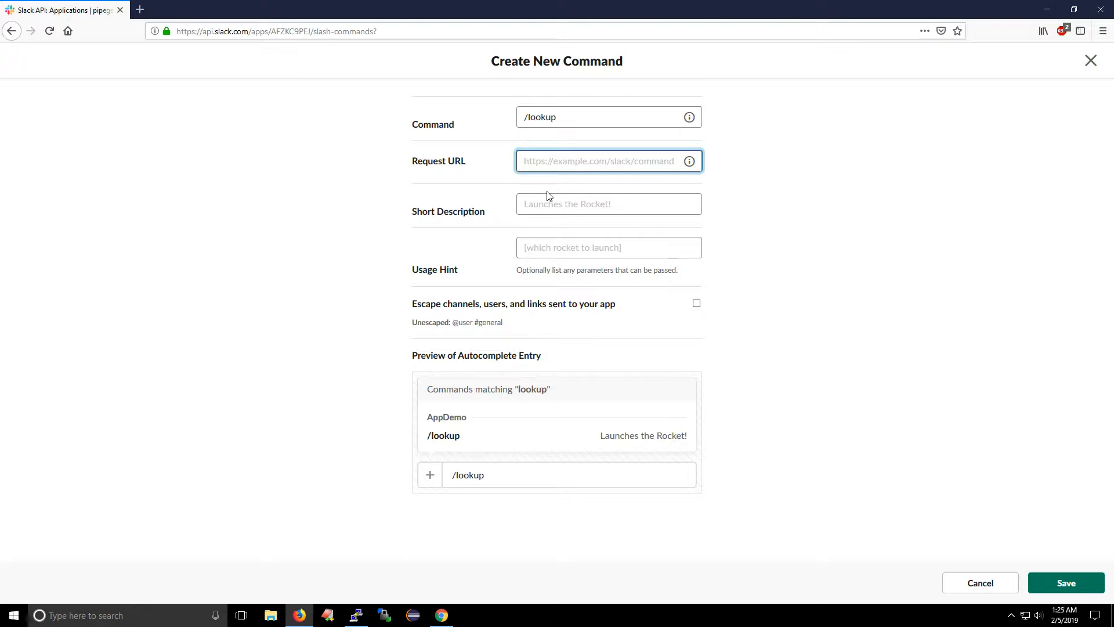
{"action": "key", "text": "ctrl+v"}
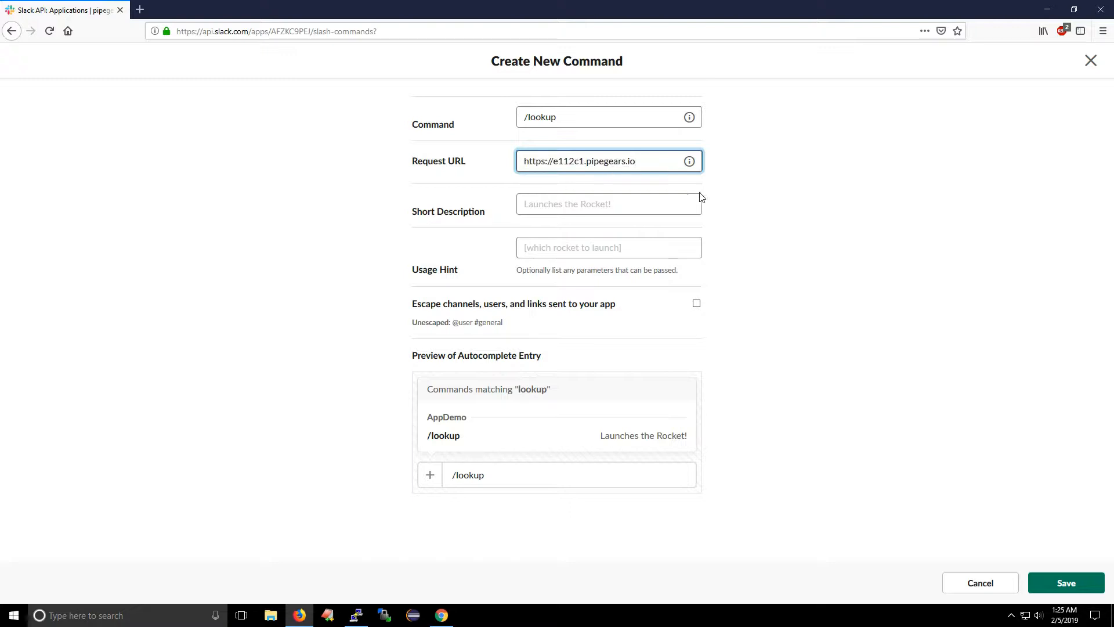
{"action": "type", "text": "/lookup"}
Step: Give the command the short description "Contact lookup" and usage hint "<partial name>", and save it
{"action": "left_click", "coordinate": [566, 203]}
{"action": "type", "text": "Contact lookup"}
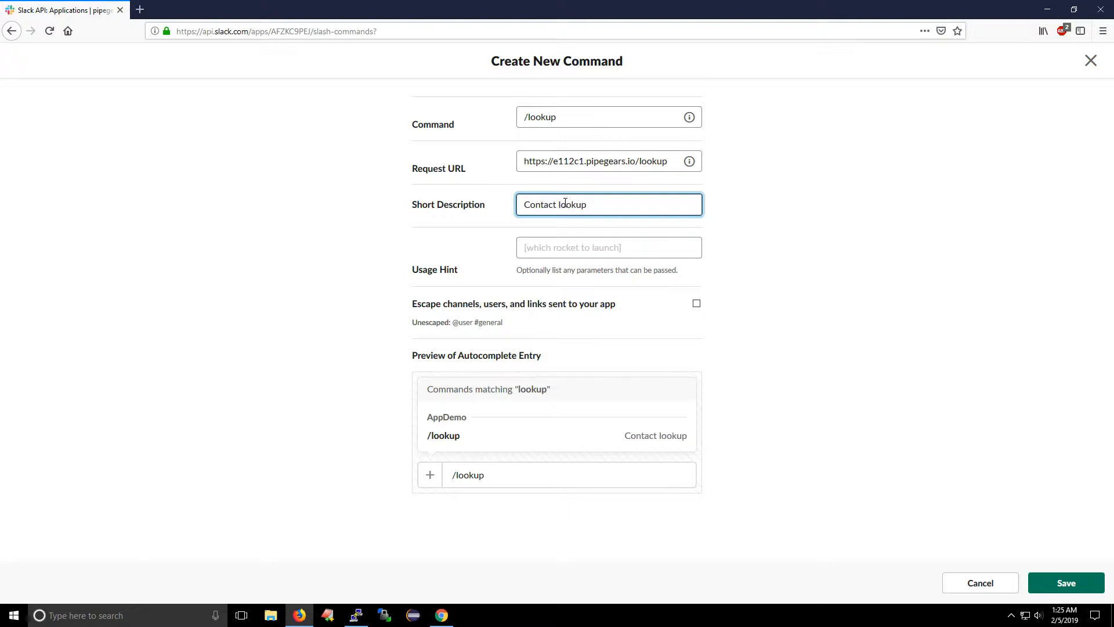
{"action": "left_click", "coordinate": [548, 247]}
{"action": "type", "text": "<partial name>"}
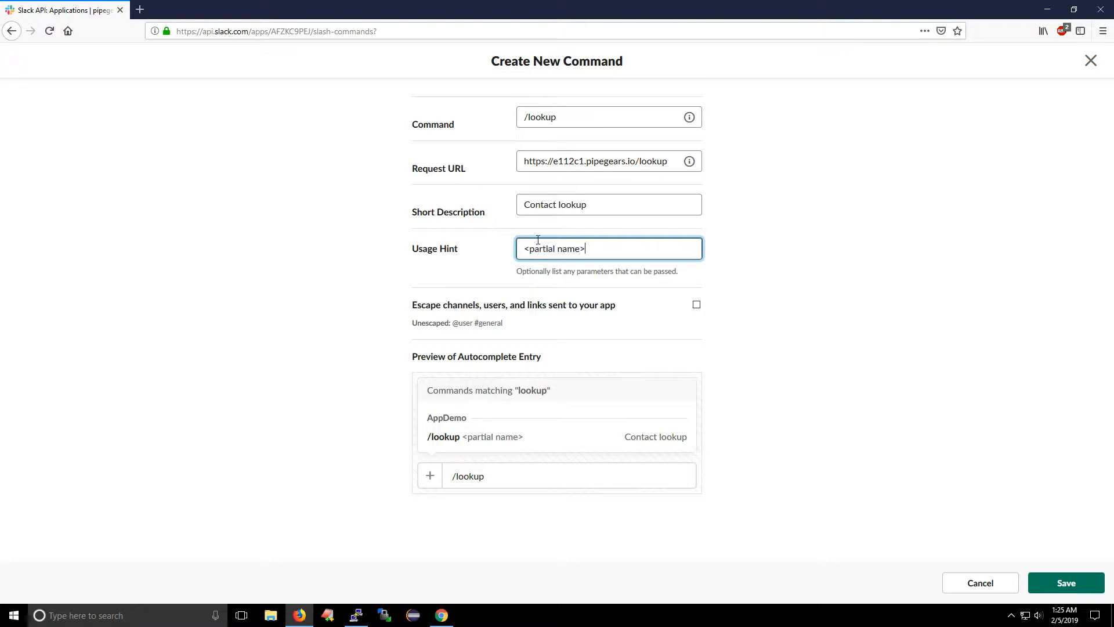
{"action": "left_click", "coordinate": [1063, 584]}
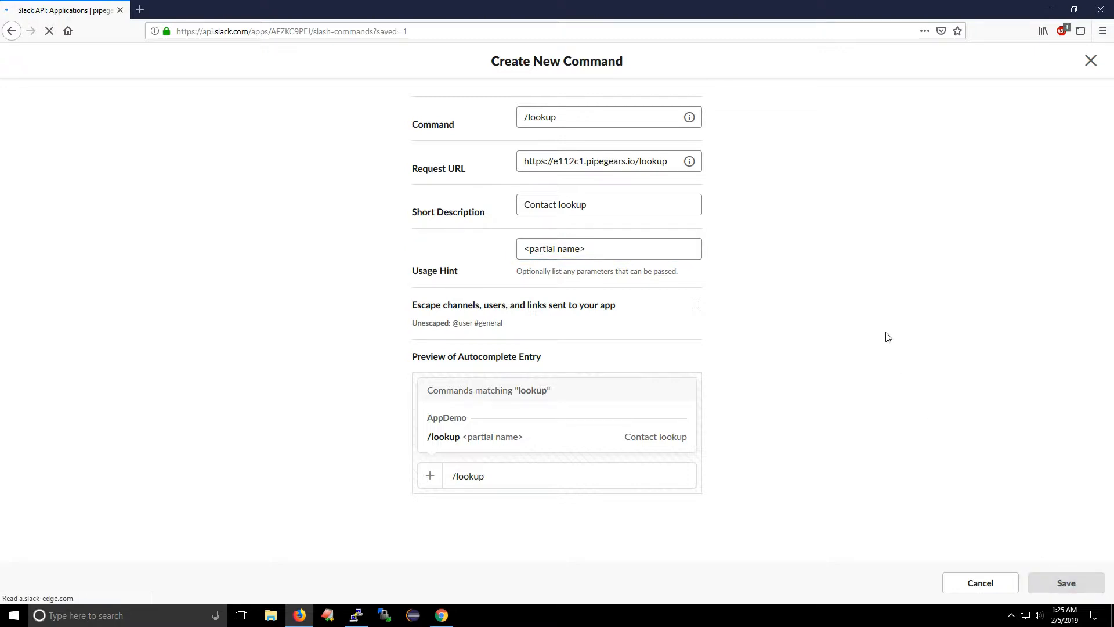
Step: Reveal AppDemo's signing secret in its app credentials and copy it
{"action": "left_click", "coordinate": [298, 181]}
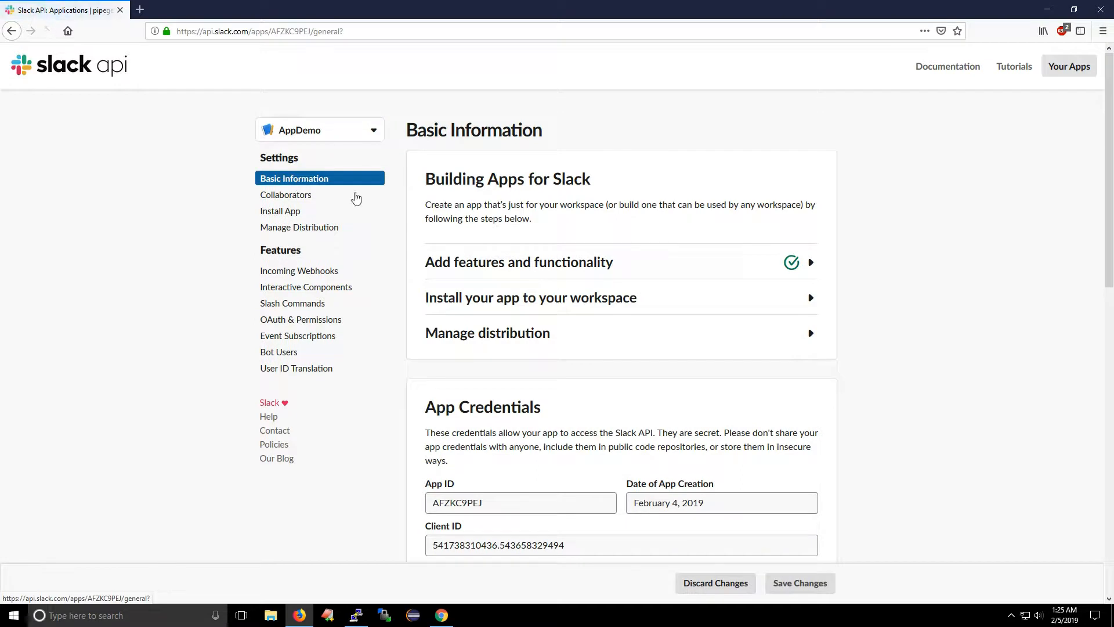
{"action": "scroll", "coordinate": [942, 325], "scroll_direction": "down", "scroll_amount": 3}
{"action": "scroll", "coordinate": [942, 325], "scroll_direction": "down", "scroll_amount": 4}
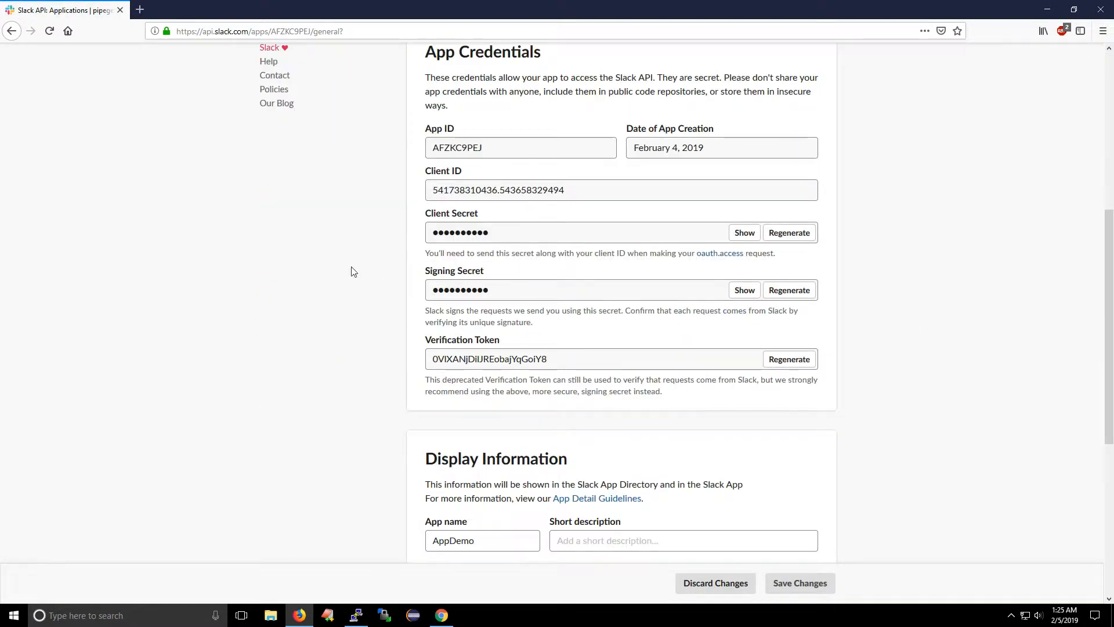
{"action": "left_click", "coordinate": [746, 292]}
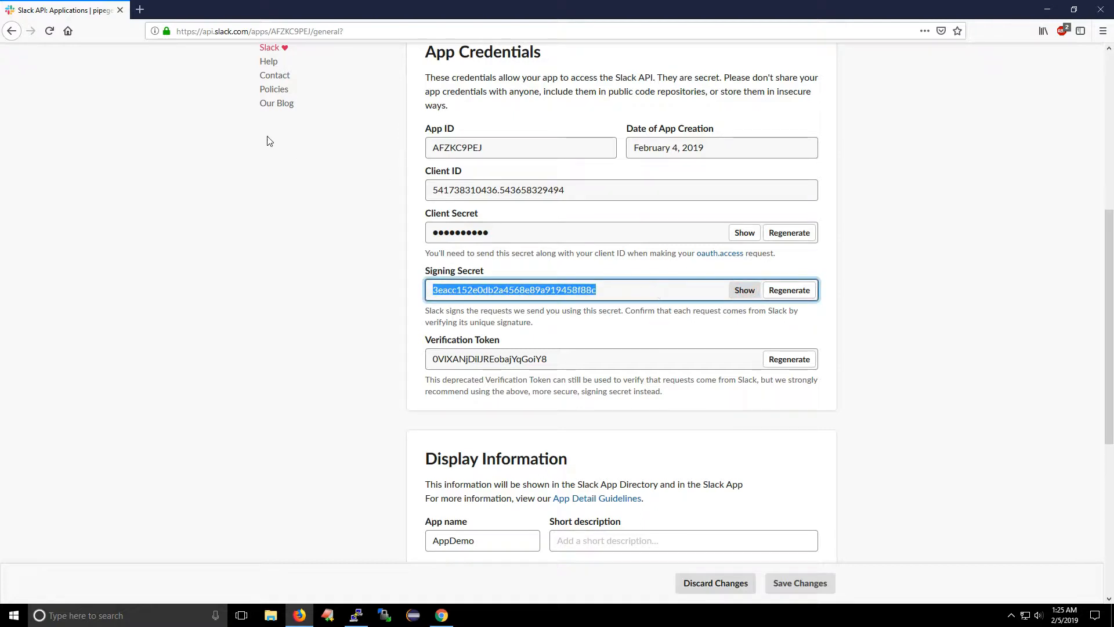
Step: Switch back to PipeGears in Chrome, paste the signing secret into the Slack Webhook's settings and save them
{"action": "left_click", "coordinate": [441, 617]}
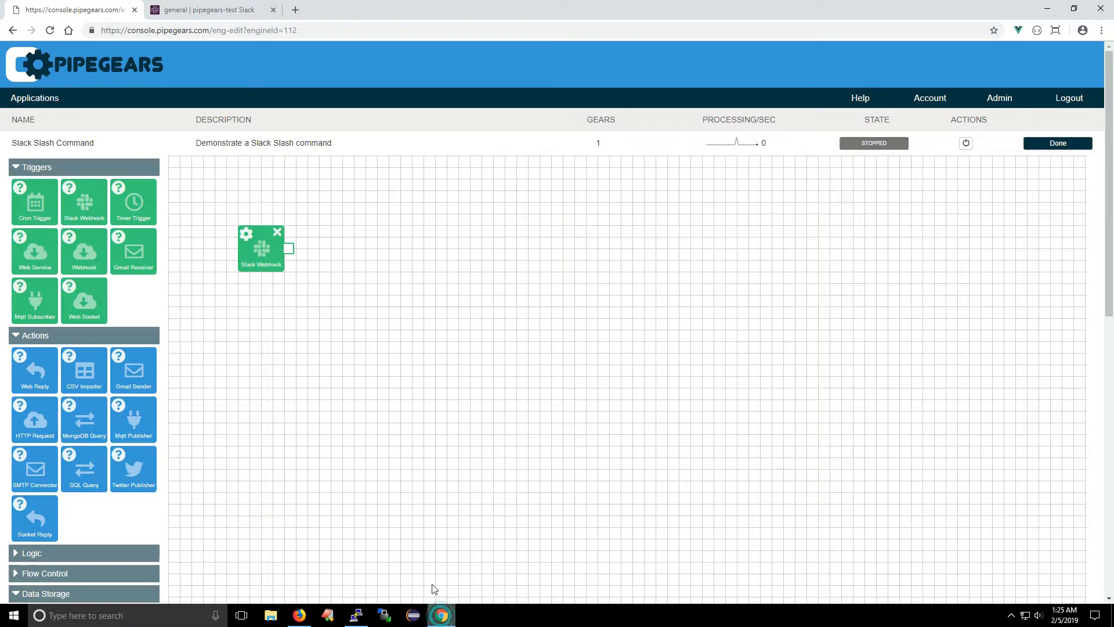
{"action": "left_click", "coordinate": [245, 235]}
{"action": "left_click", "coordinate": [462, 224]}
{"action": "key", "text": "ctrl+v"}
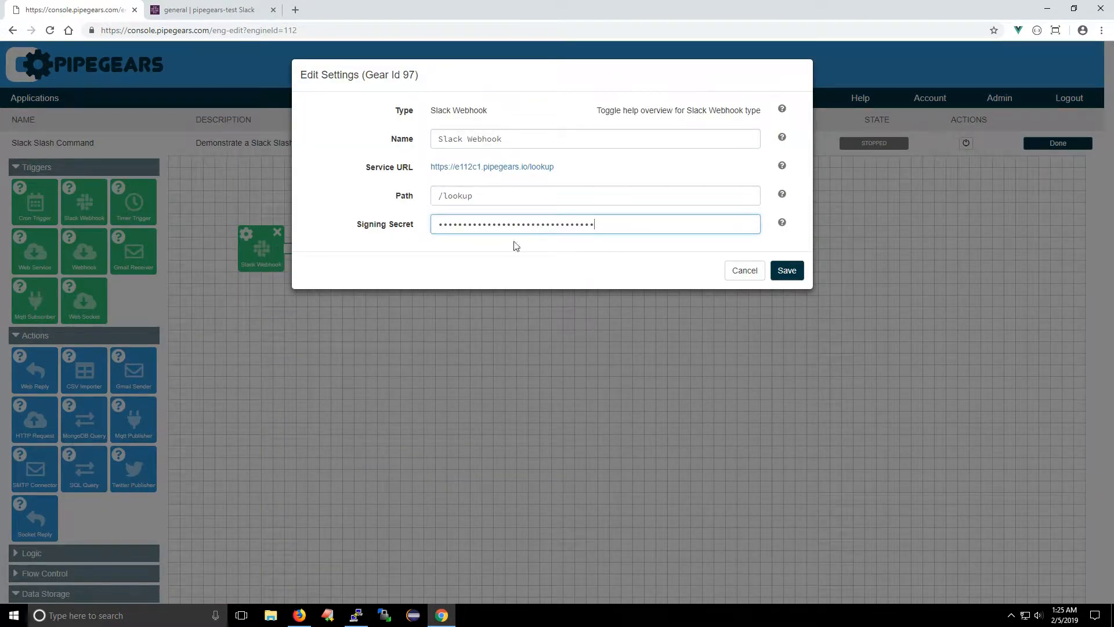
{"action": "left_click", "coordinate": [790, 273]}
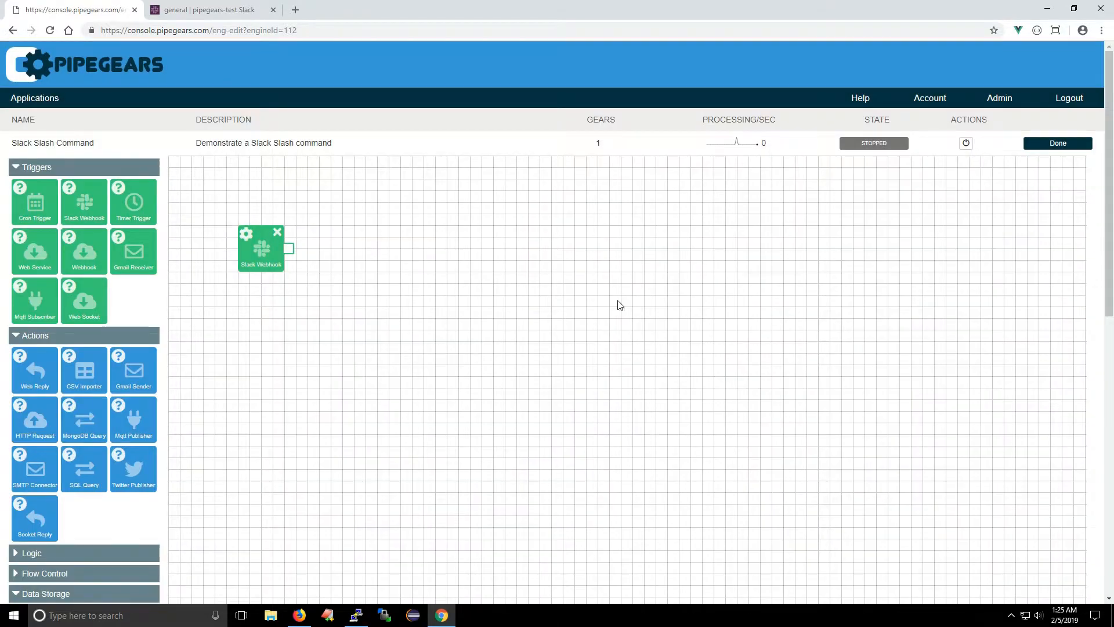
Step: Return to the Slack API site in Firefox, install AppDemo to the pipegears-test workspace and authorize its access
{"action": "left_click", "coordinate": [299, 615]}
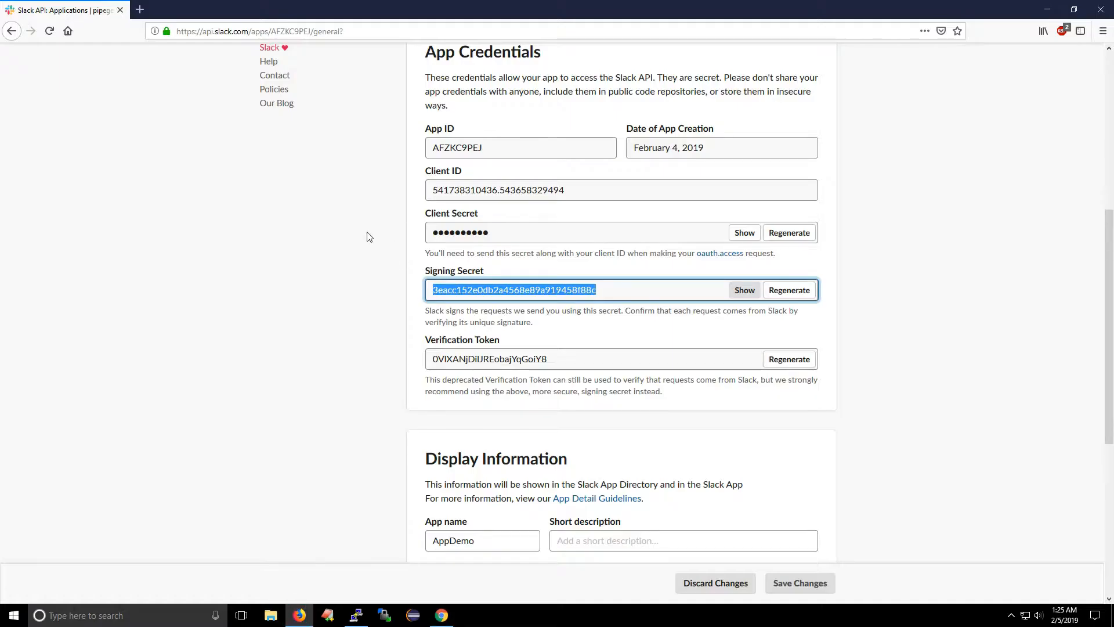
{"action": "scroll", "coordinate": [367, 237], "scroll_direction": "up", "scroll_amount": 6}
{"action": "left_click", "coordinate": [295, 214]}
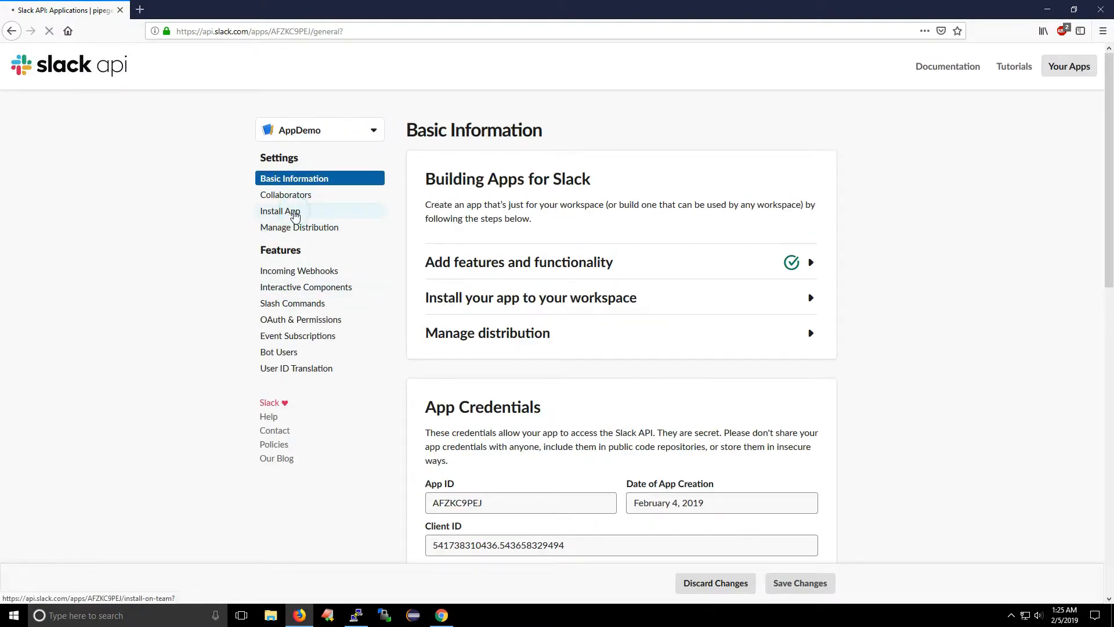
{"action": "left_click", "coordinate": [496, 230]}
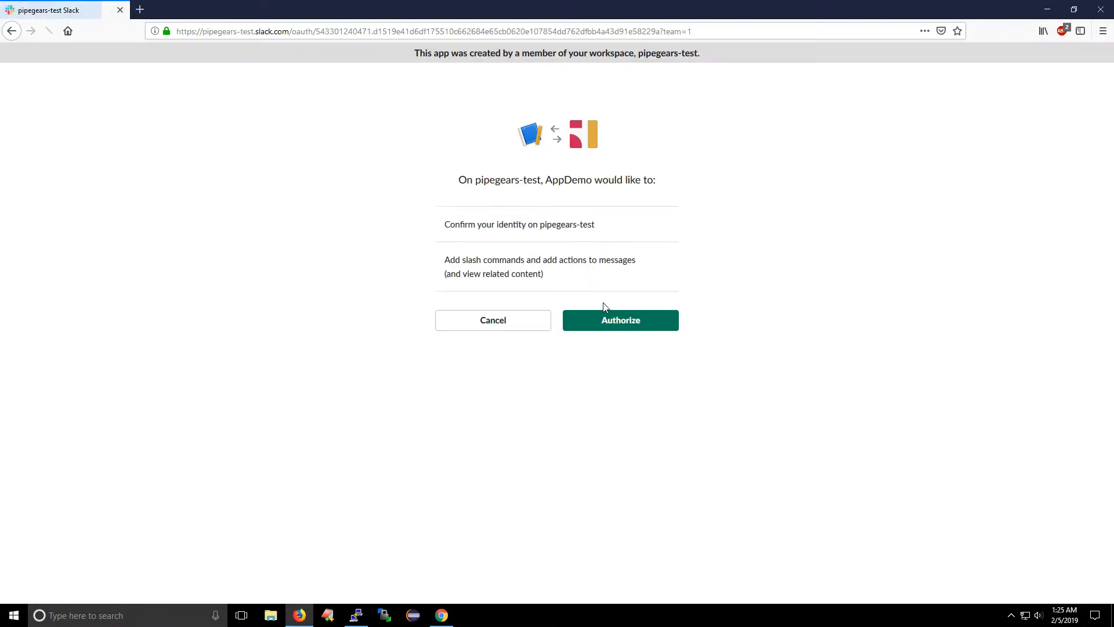
{"action": "left_click", "coordinate": [611, 319]}
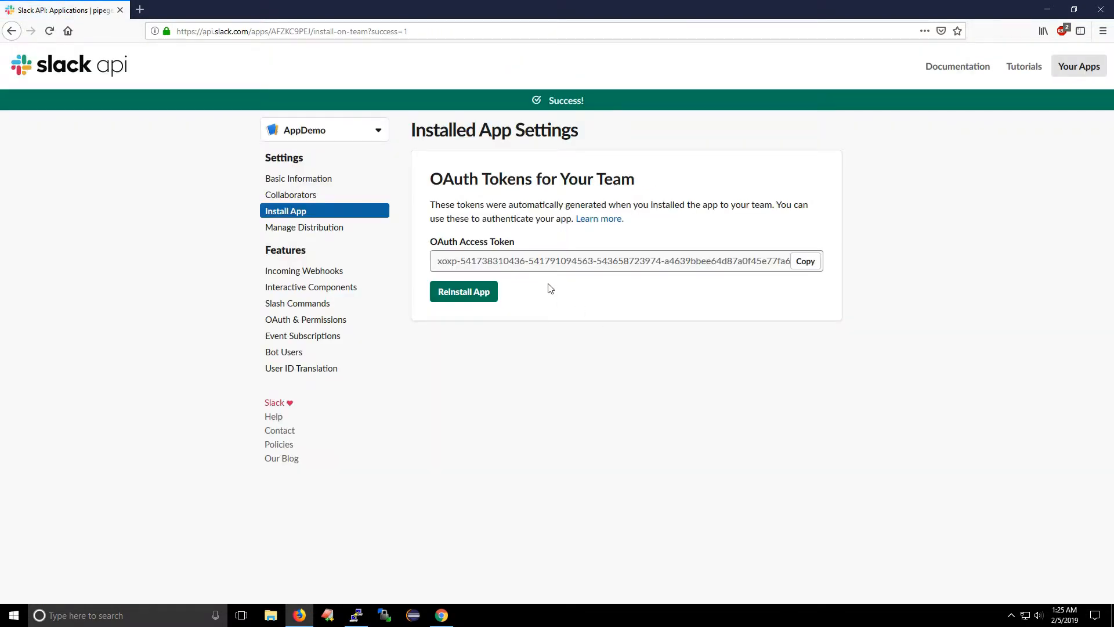
Step: Back in PipeGears, add a Web Reply action beside the Slack Webhook and connect the webhook's output to it
{"action": "left_click", "coordinate": [442, 615]}
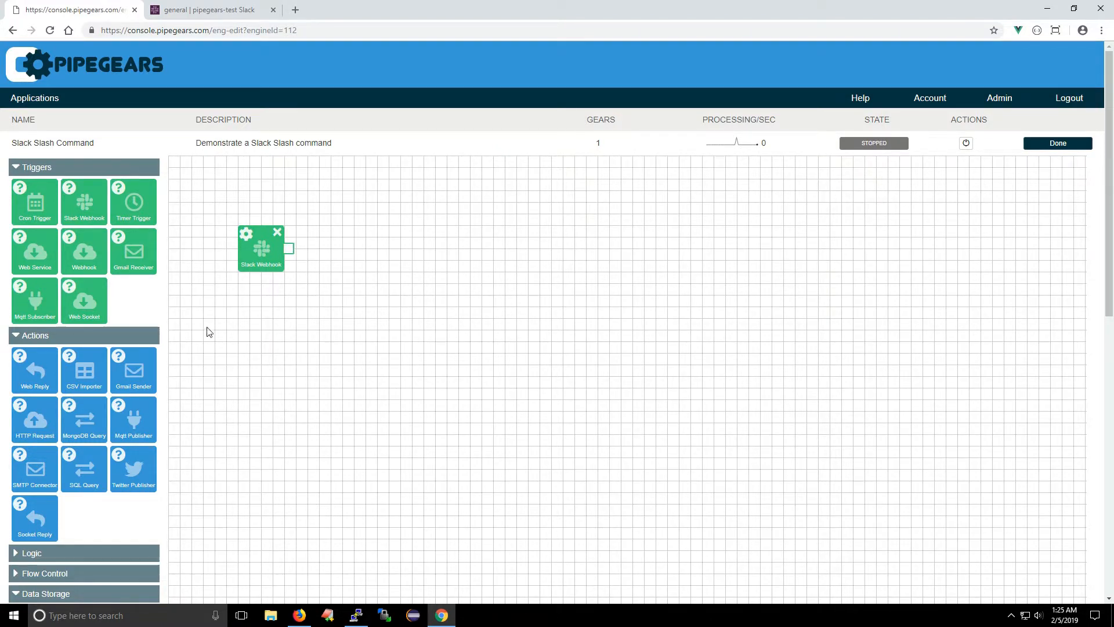
{"action": "left_click_drag", "start_coordinate": [35, 374], "coordinate": [352, 267]}
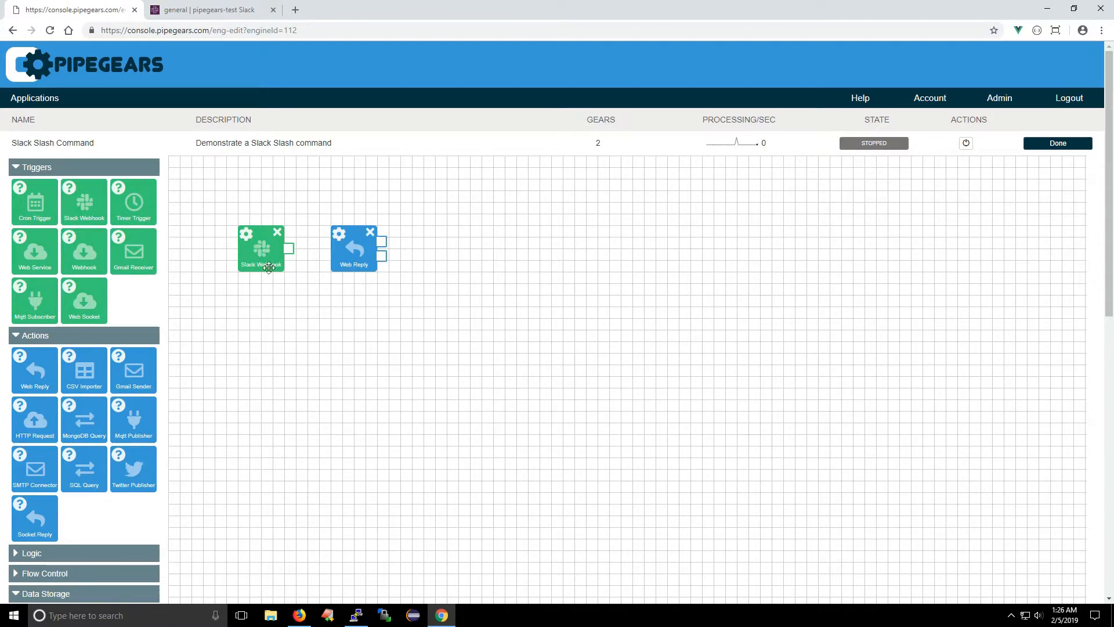
{"action": "left_click_drag", "start_coordinate": [288, 249], "coordinate": [346, 251]}
Step: Set the Web Reply's body to "ok", save its settings and start the application
{"action": "left_click", "coordinate": [339, 233]}
{"action": "left_click", "coordinate": [470, 280]}
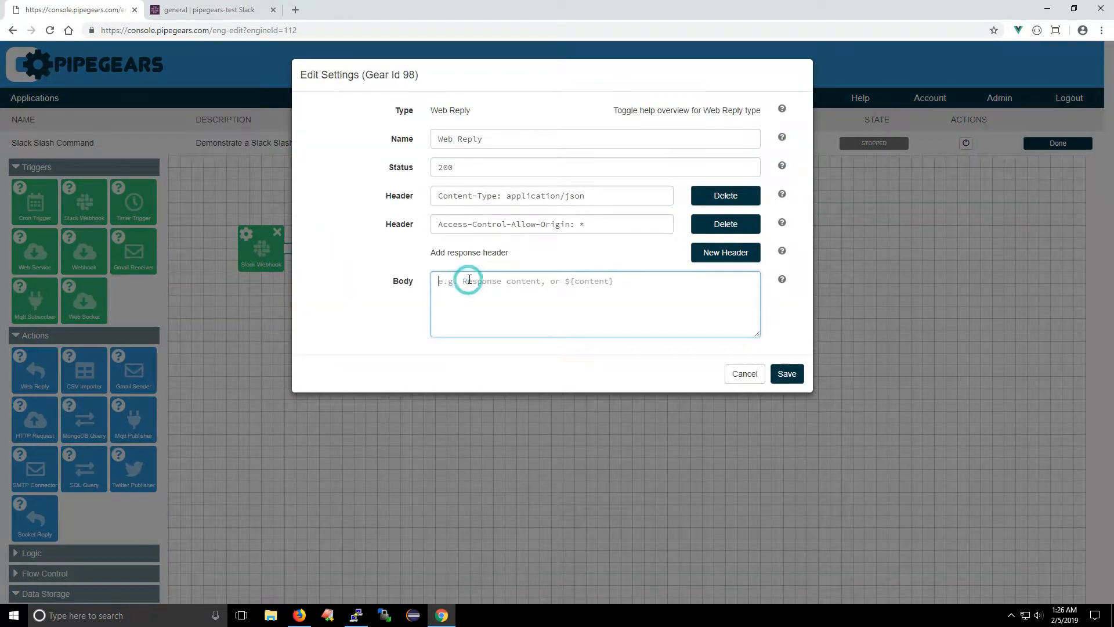
{"action": "type", "text": "ok"}
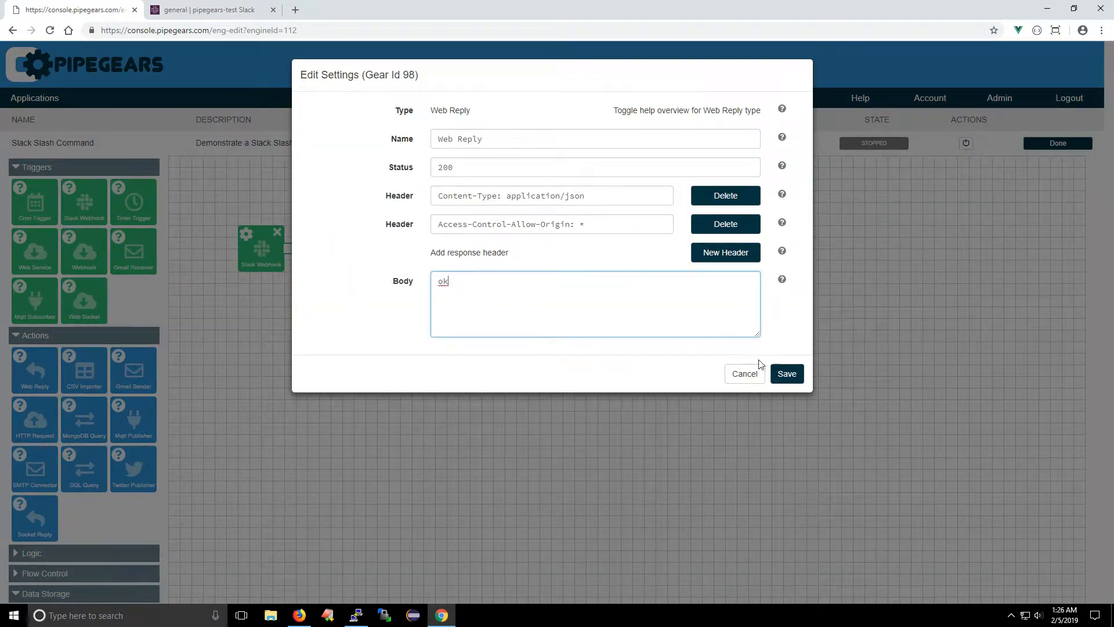
{"action": "left_click", "coordinate": [787, 374]}
{"action": "left_click", "coordinate": [967, 144]}
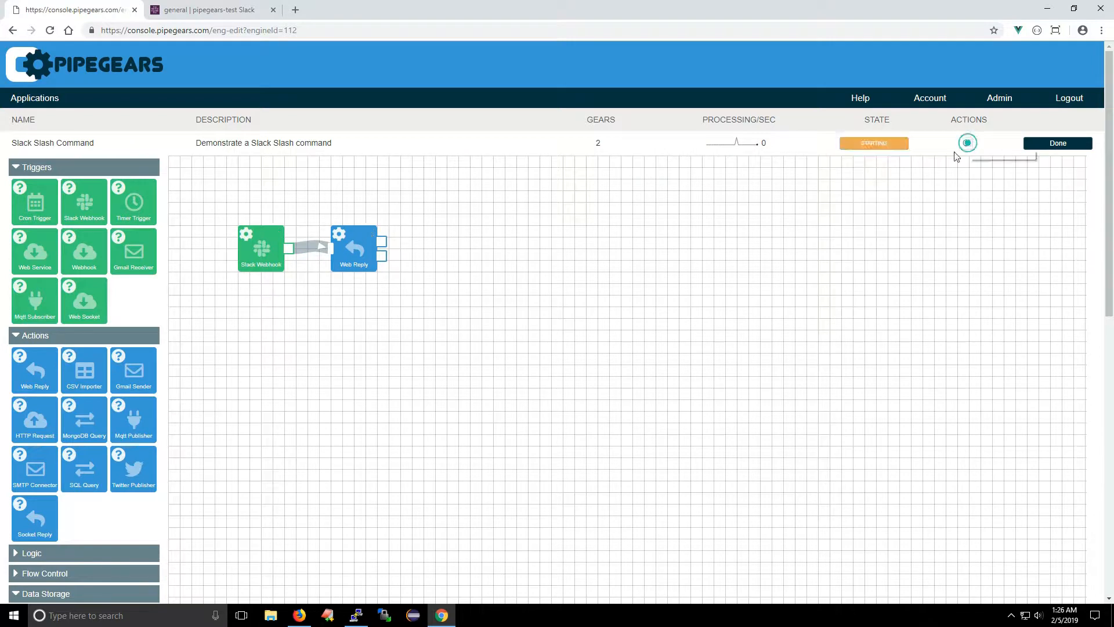
Step: Switch to the Slack workspace and run the /lookup command without any text in the #general channel
{"action": "left_click", "coordinate": [218, 9]}
{"action": "left_click", "coordinate": [188, 578]}
{"action": "type", "text": "/loo"}
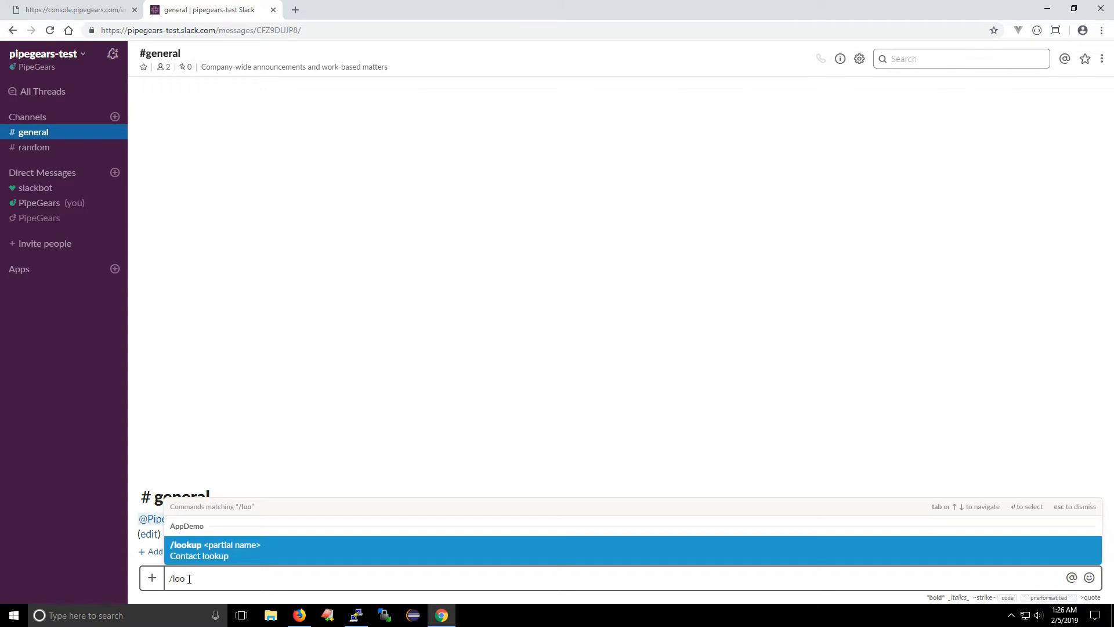
{"action": "key", "text": "Return"}
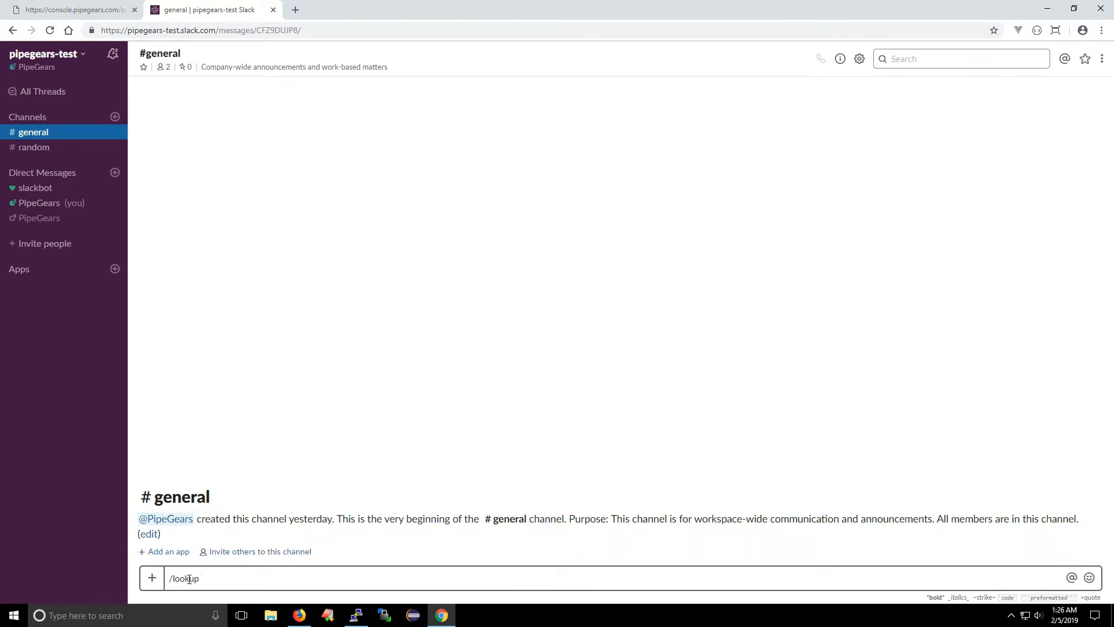
{"action": "key", "text": "Return"}
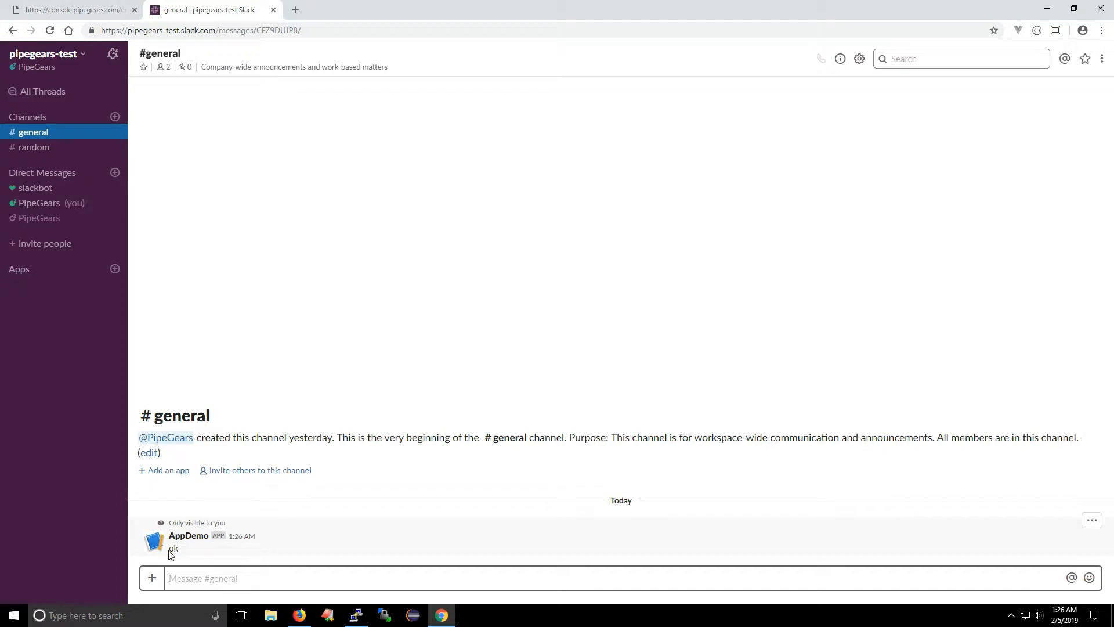
Step: Open the Slack Webhook's live console in PipeGears, return to Slack and send "/lookup hello" in #general
{"action": "left_click", "coordinate": [72, 14]}
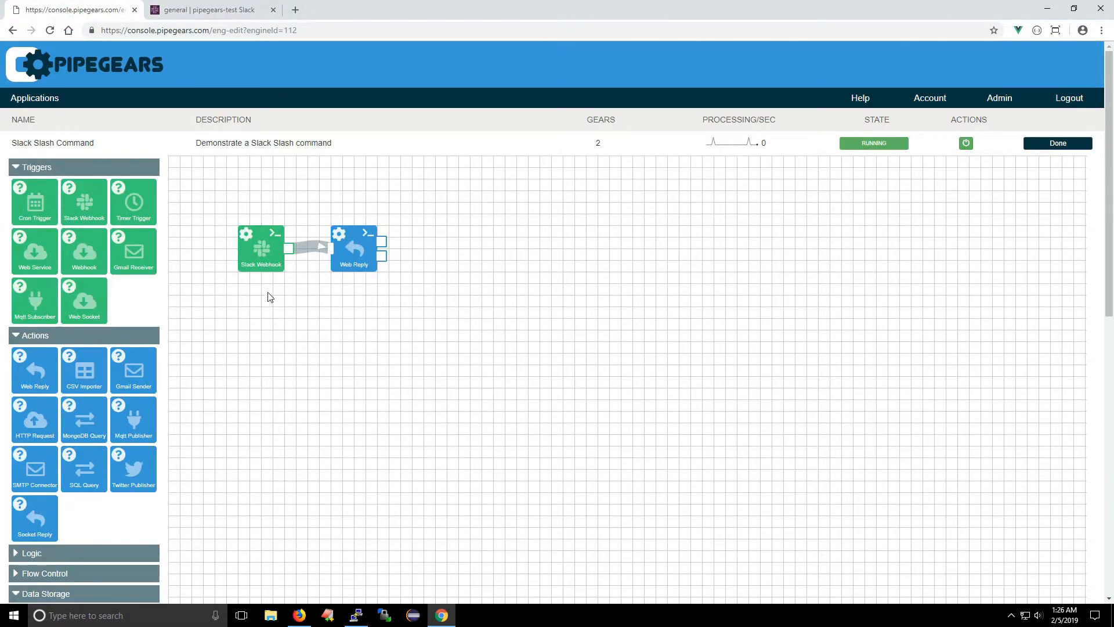
{"action": "left_click", "coordinate": [274, 235]}
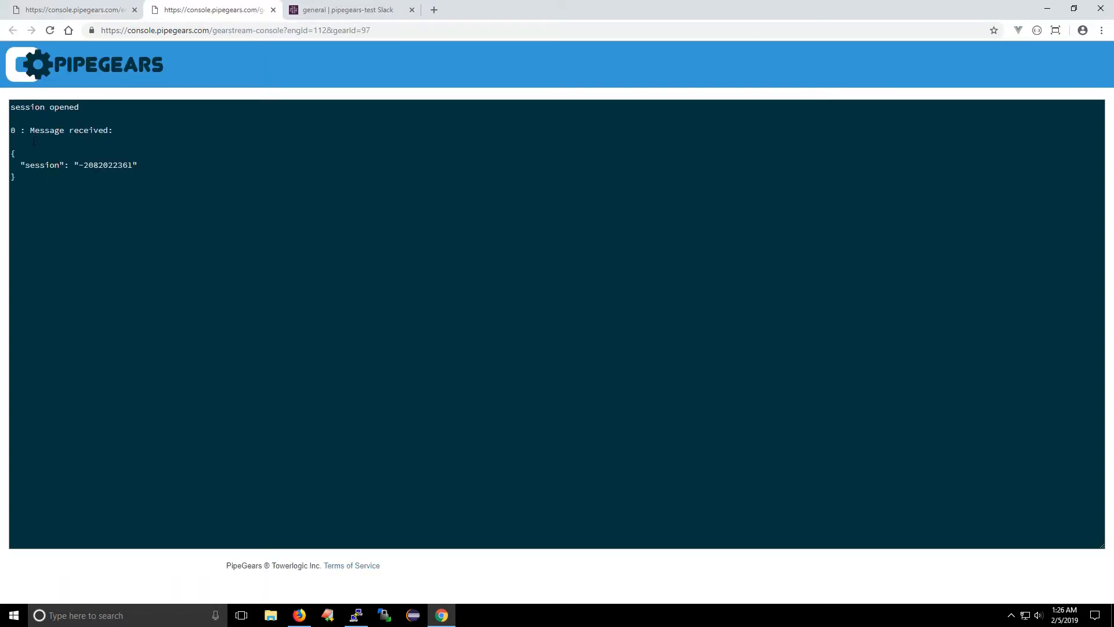
{"action": "left_click", "coordinate": [326, 8]}
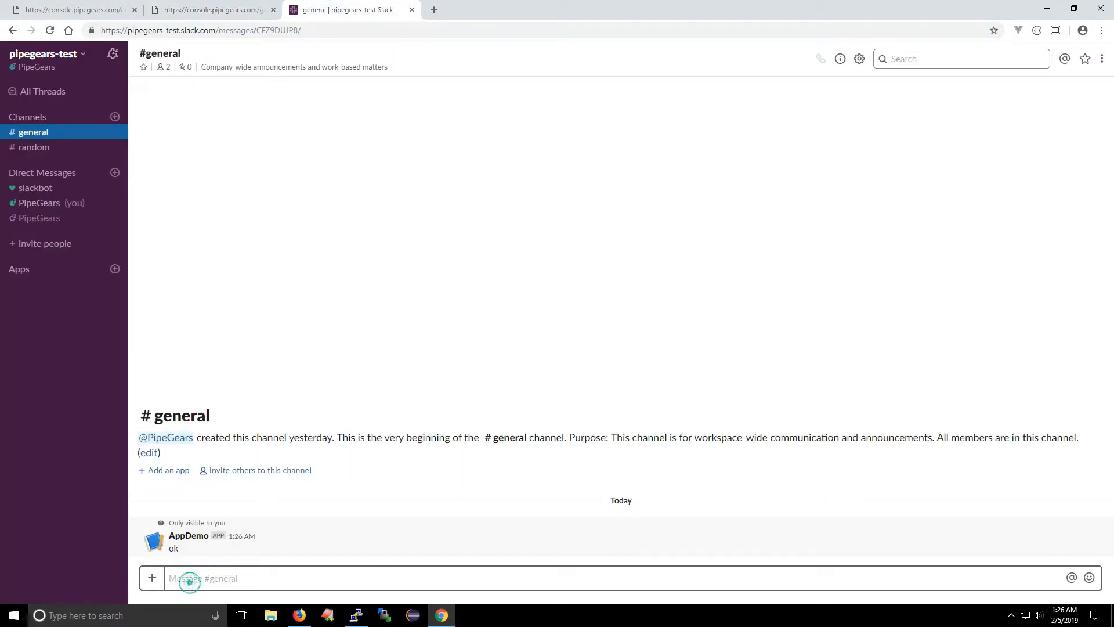
{"action": "type", "text": "/lookup hello"}
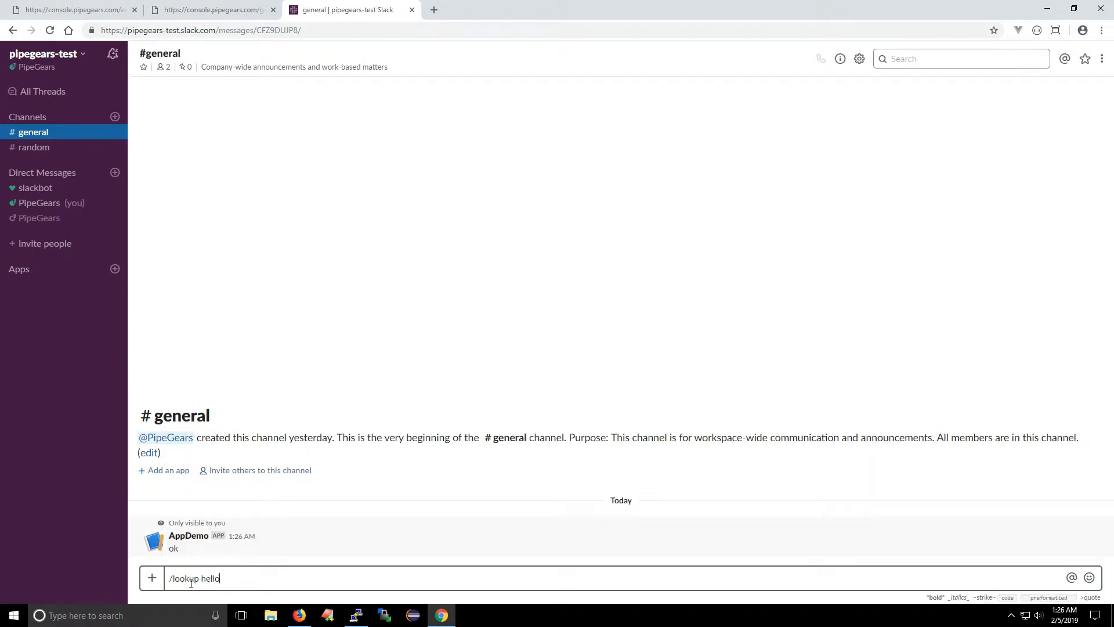
{"action": "key", "text": "Return"}
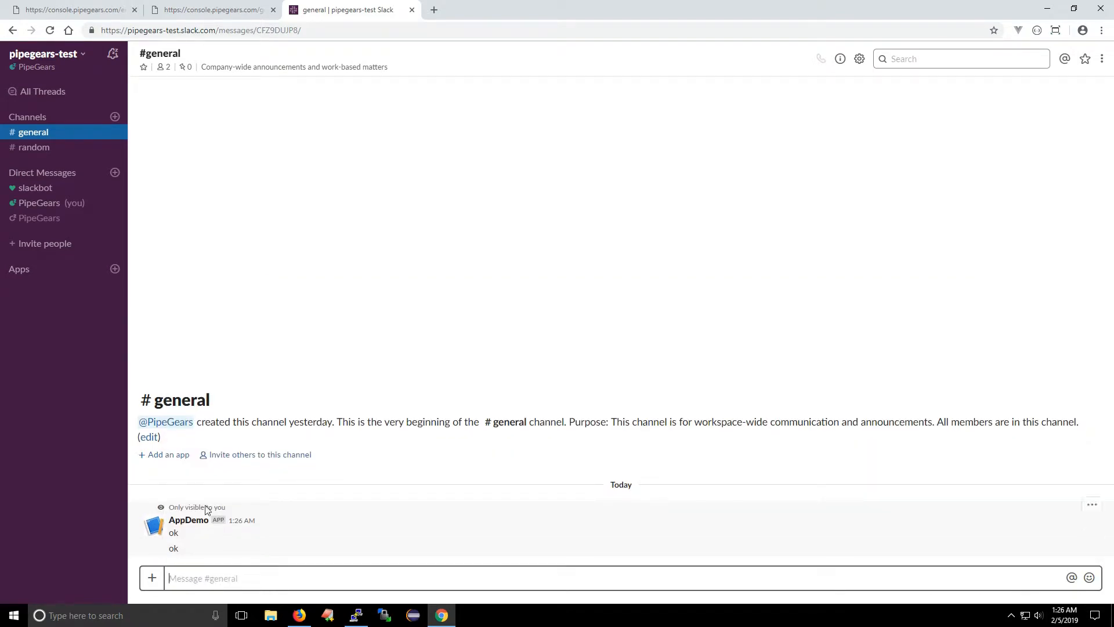
Step: Examine the request logged in the webhook console, especially the request.body.param.command and request.body.param.text properties
{"action": "left_click", "coordinate": [157, 9]}
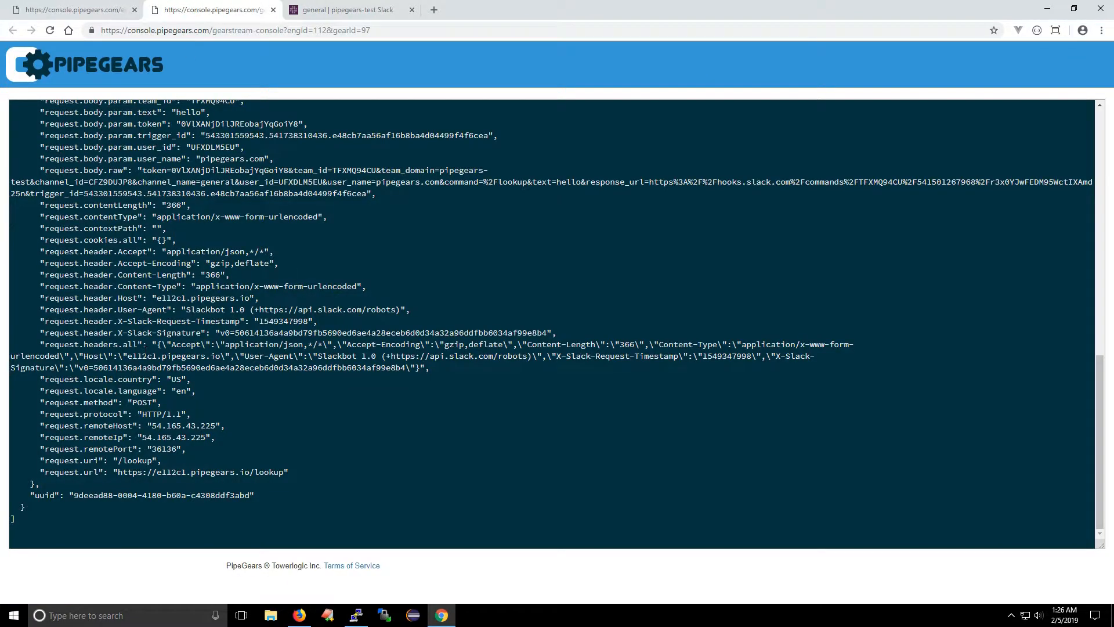
{"action": "scroll", "coordinate": [557, 322], "scroll_direction": "up", "scroll_amount": 3}
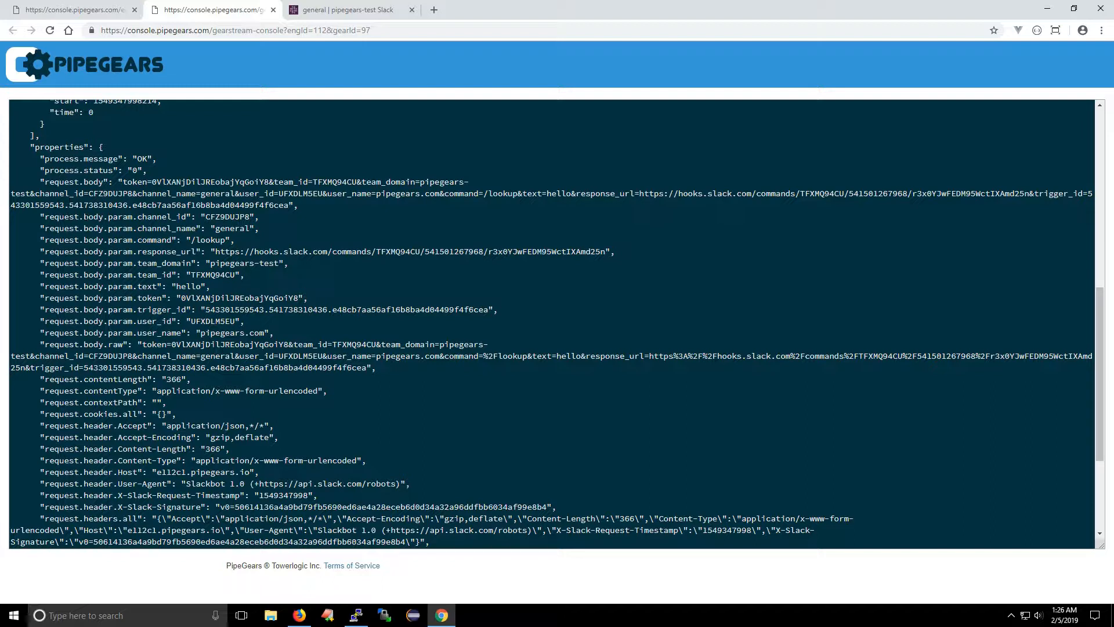
{"action": "scroll", "coordinate": [557, 324], "scroll_direction": "down", "scroll_amount": 1}
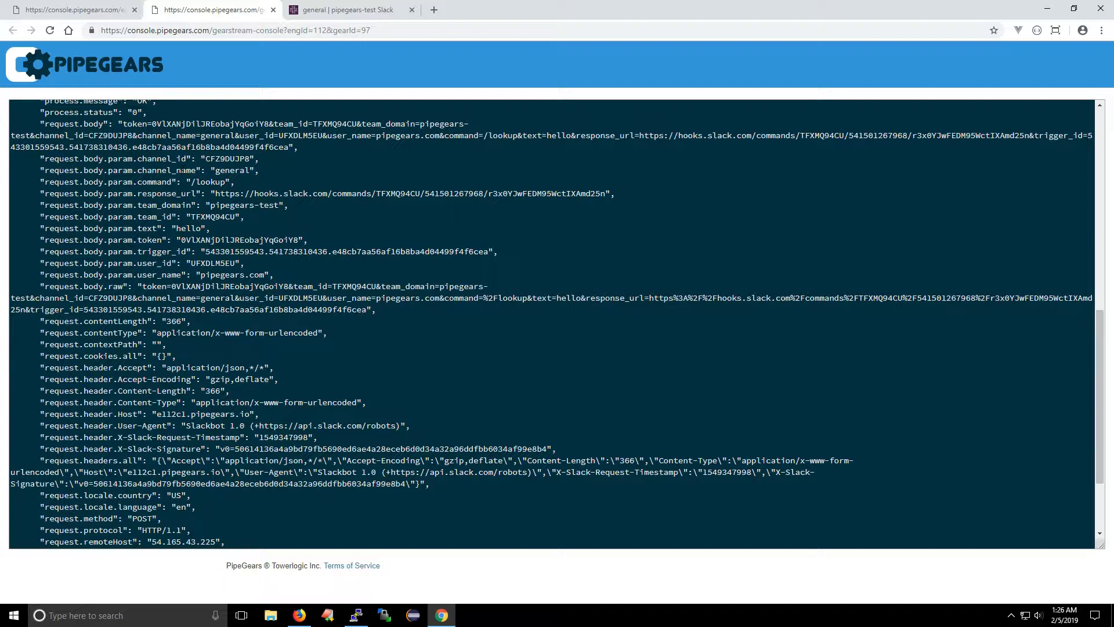
{"action": "double_click", "coordinate": [232, 170]}
{"action": "left_click", "coordinate": [207, 188]}
{"action": "double_click", "coordinate": [210, 182]}
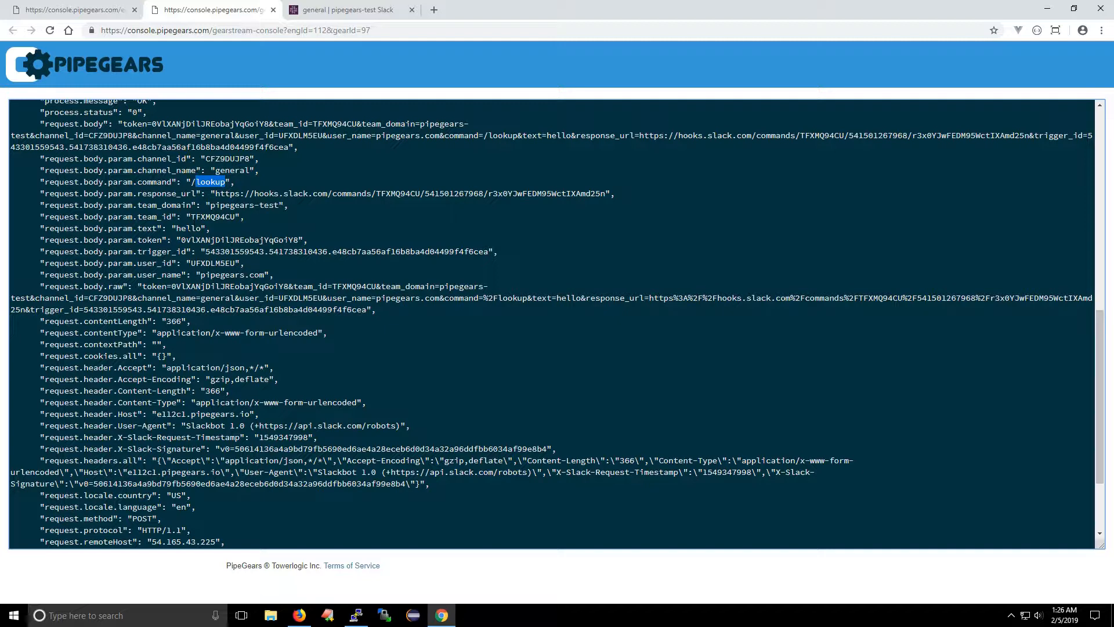
{"action": "double_click", "coordinate": [184, 229]}
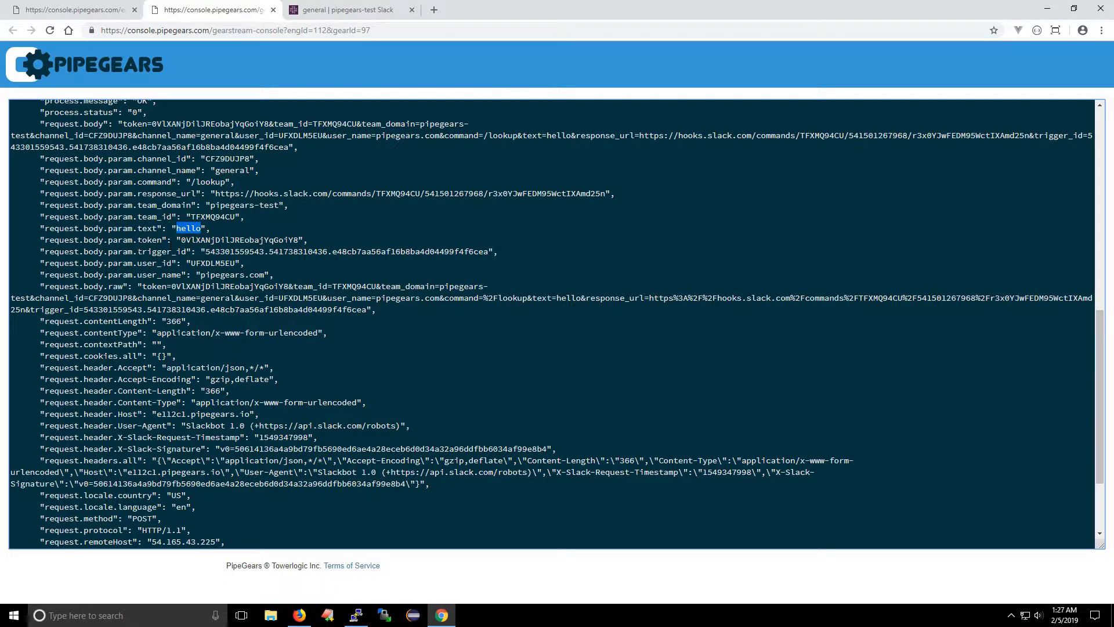
{"action": "left_click", "coordinate": [129, 231]}
{"action": "left_click_drag", "start_coordinate": [44, 228], "coordinate": [153, 229]}
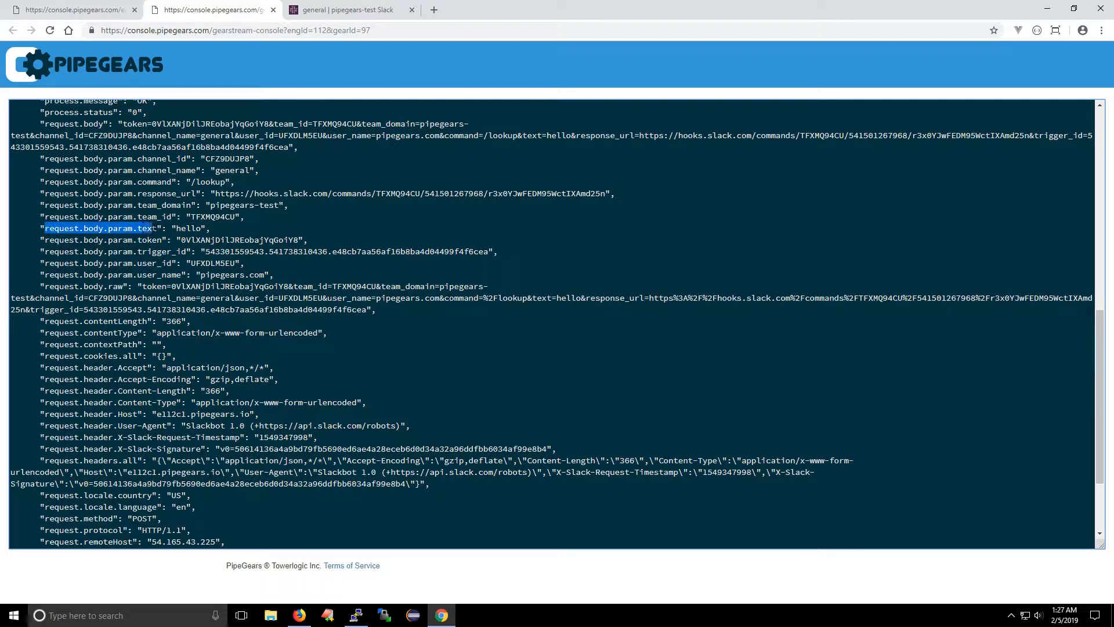
{"action": "double_click", "coordinate": [188, 229]}
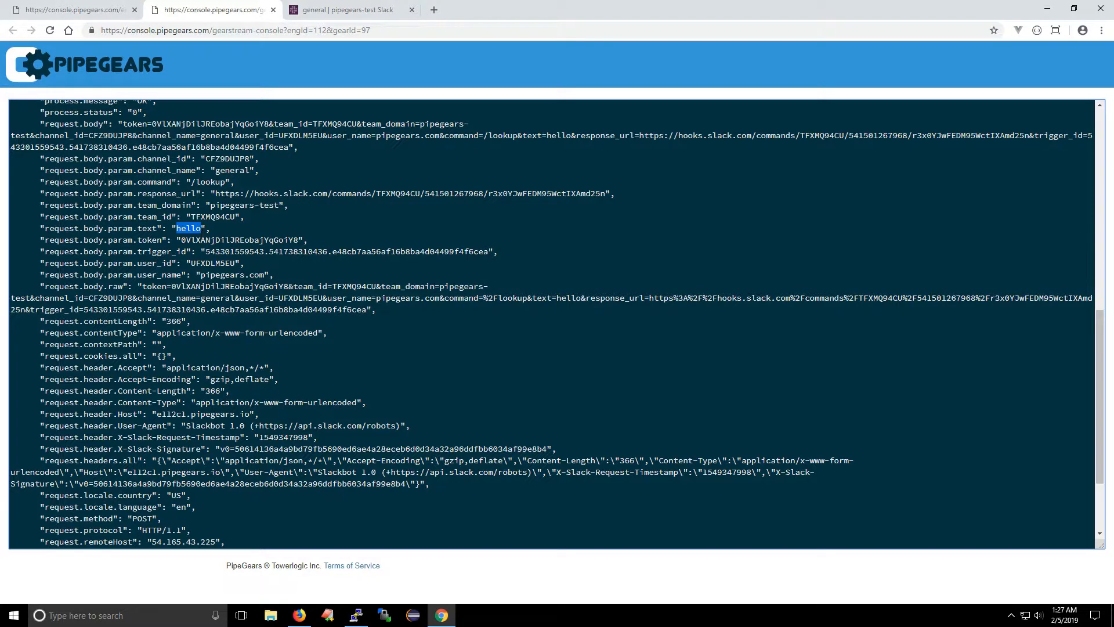
Step: Back in the PipeGears flow editor, set the Web Reply's body to "You said: ${request.body.param.text}" and save its settings
{"action": "left_click", "coordinate": [102, 11]}
{"action": "left_click", "coordinate": [341, 241]}
{"action": "left_click_drag", "start_coordinate": [458, 276], "coordinate": [404, 285]}
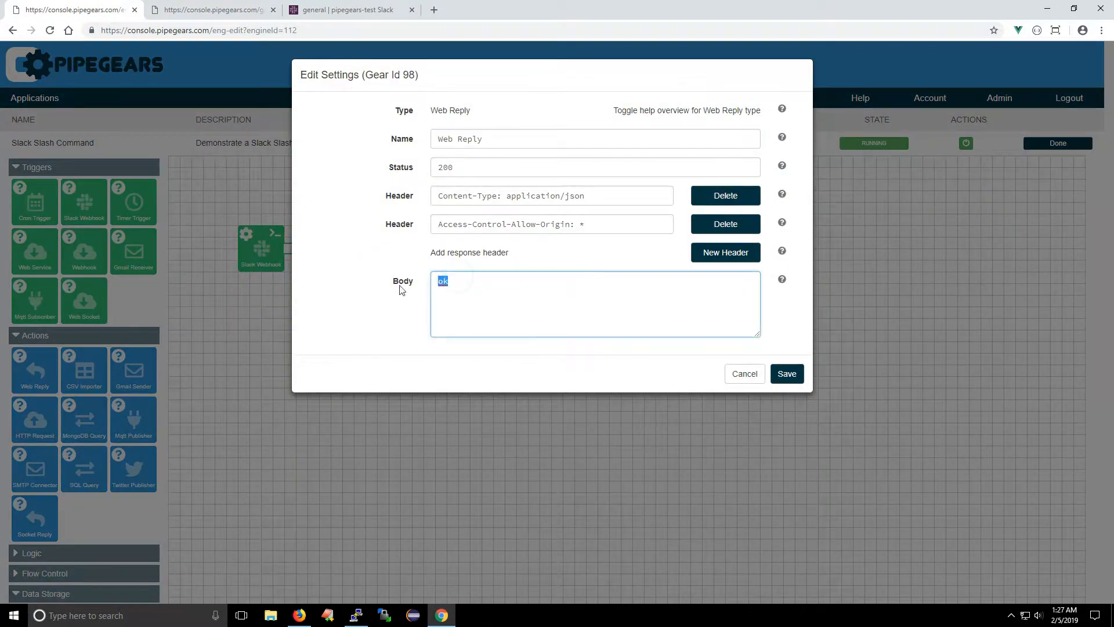
{"action": "type", "text": "You said: $"}
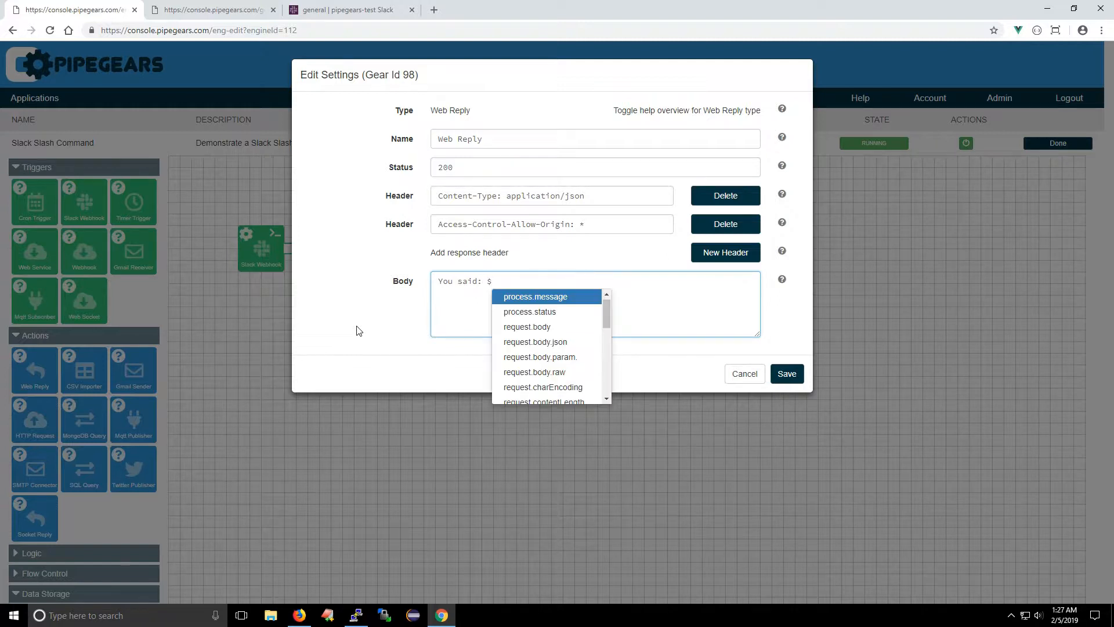
{"action": "key", "text": "Down"}
{"action": "key", "text": "Down"}
{"action": "key", "text": "Down"}
{"action": "key", "text": "Down"}
{"action": "key", "text": "Down"}
{"action": "key", "text": "Up"}
{"action": "key", "text": "Return"}
{"action": "type", "text": "text"}
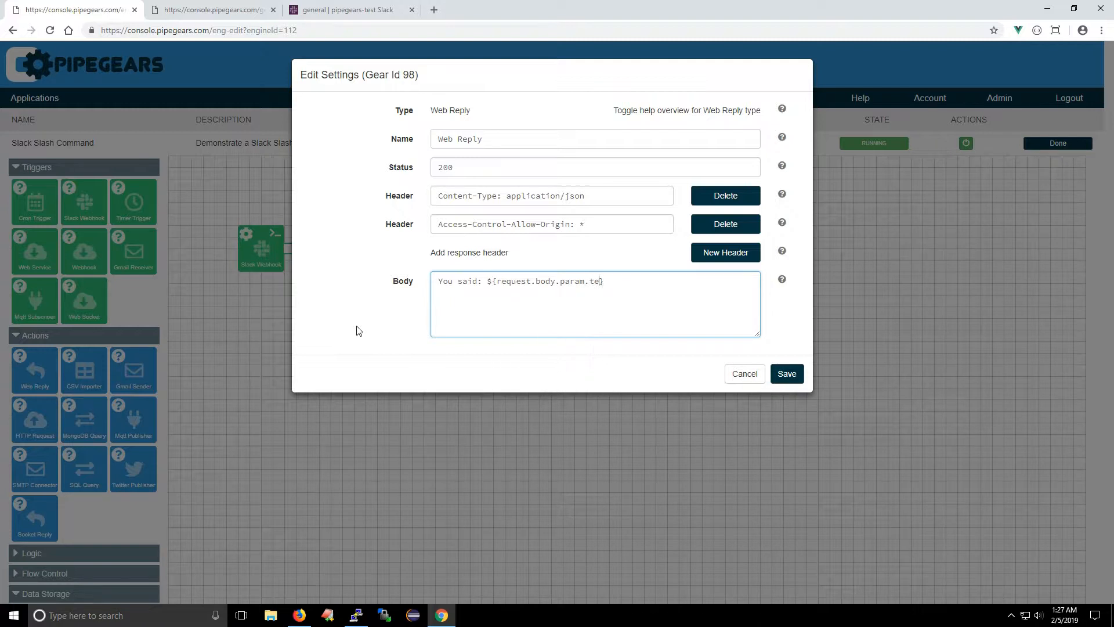
{"action": "left_click", "coordinate": [787, 373]}
Step: Test the changed reply by sending "/lookup hello" in Slack's #general channel
{"action": "left_click", "coordinate": [298, 13]}
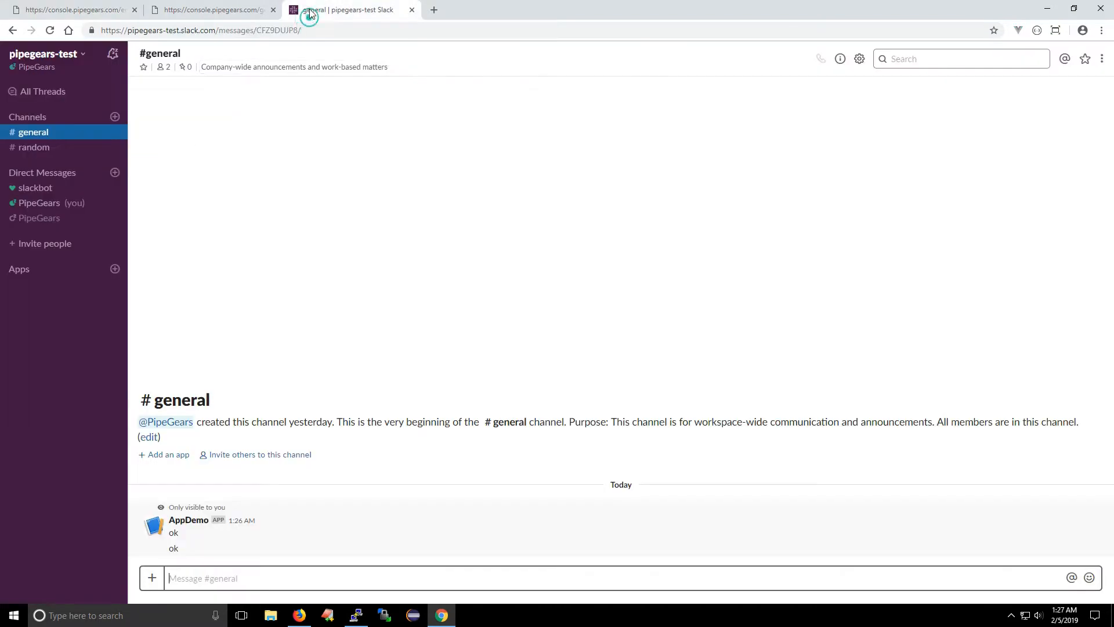
{"action": "type", "text": "/"}
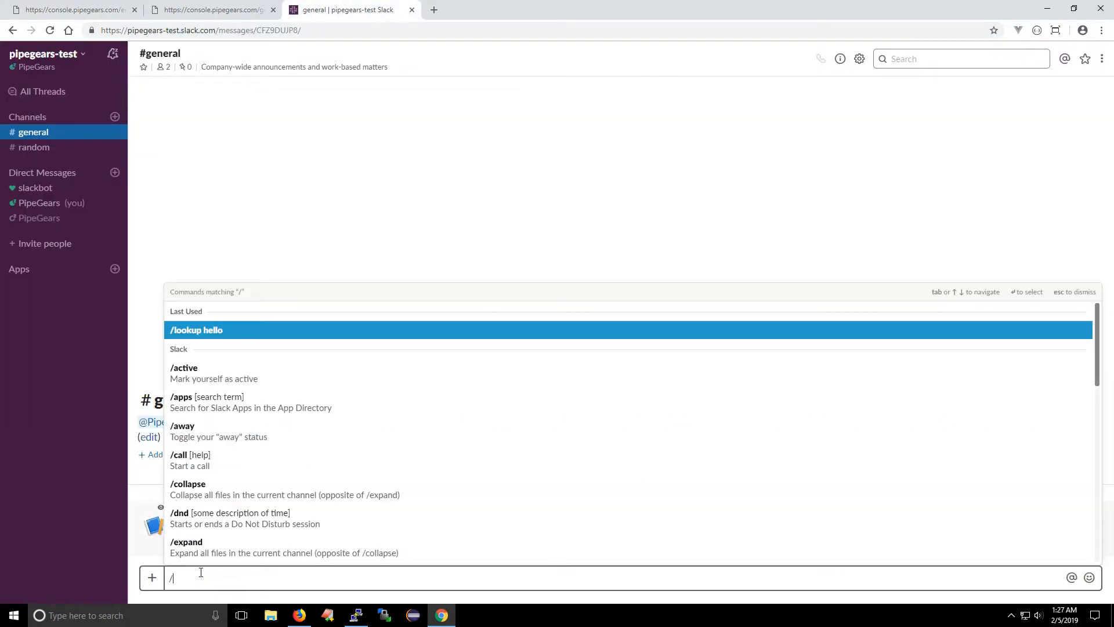
{"action": "type", "text": "lookup hello"}
{"action": "key", "text": "Return"}
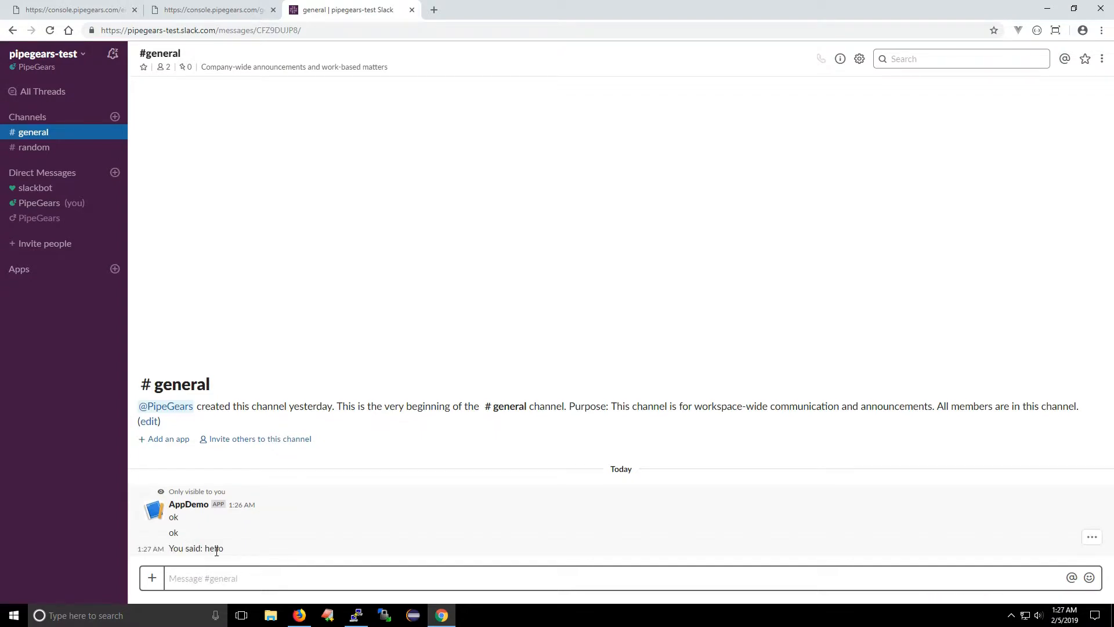
Step: Return to the PipeGears flow, stop the application and remove the connection between the Slack Webhook and the Web Reply
{"action": "left_click", "coordinate": [69, 8]}
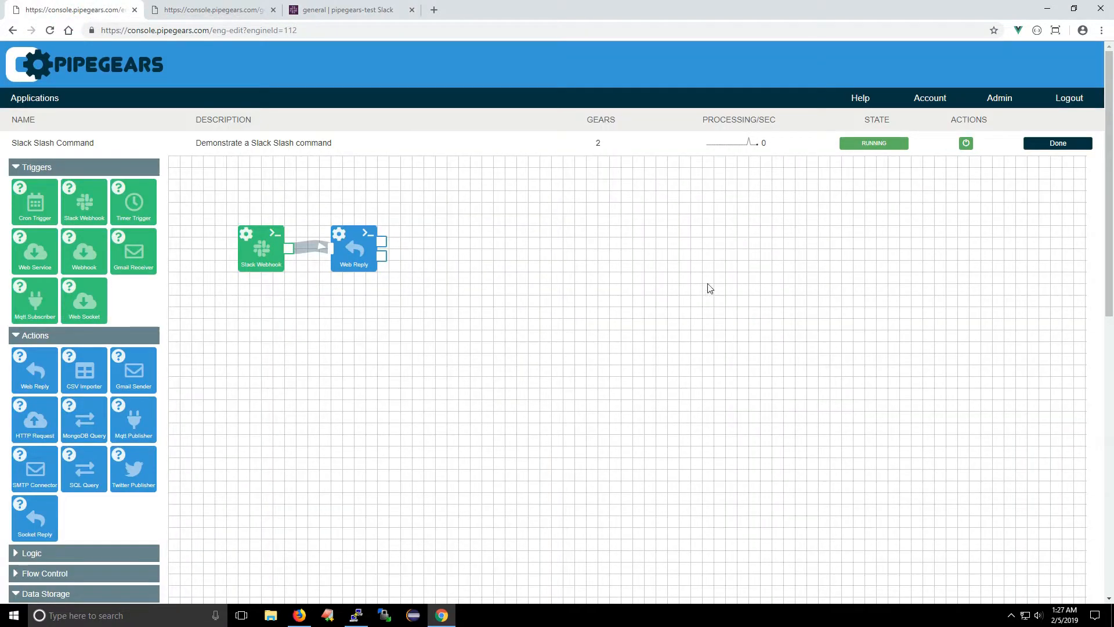
{"action": "left_click", "coordinate": [970, 148]}
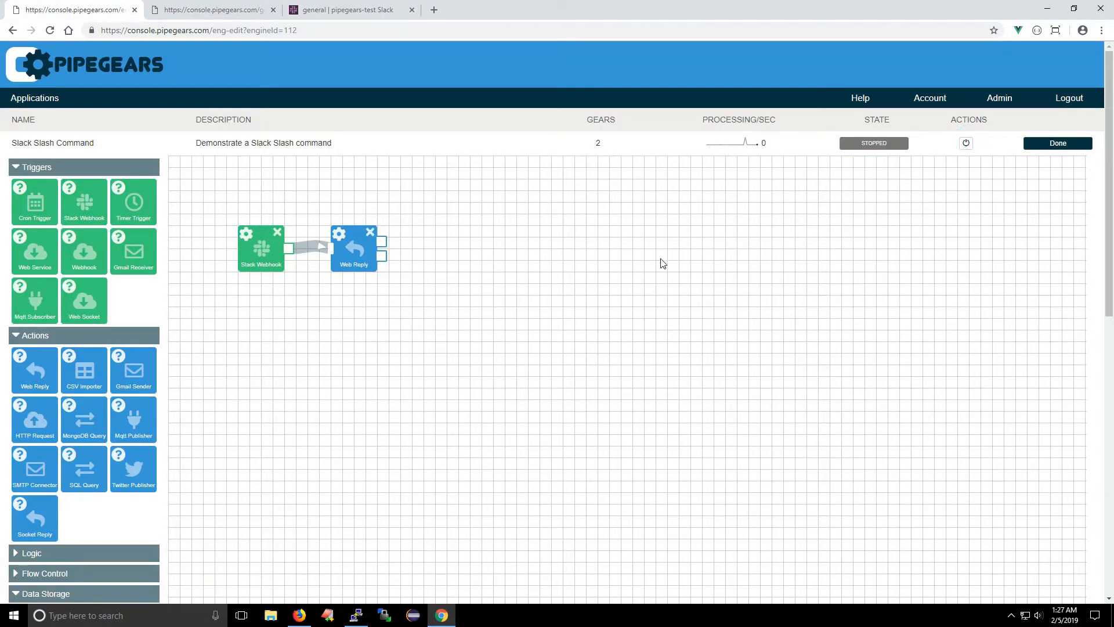
{"action": "left_click_drag", "start_coordinate": [342, 250], "coordinate": [313, 220]}
Step: Check the echoed word in Slack's reply, return to PipeGears and move the Web Reply farther away from the Slack Webhook
{"action": "left_click", "coordinate": [351, 12]}
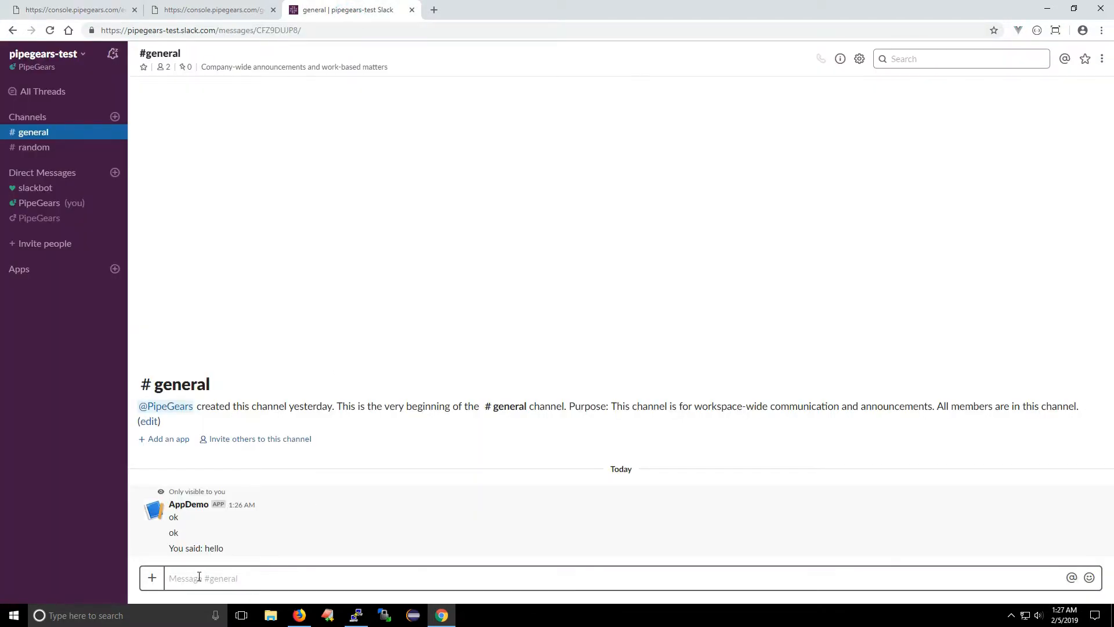
{"action": "double_click", "coordinate": [213, 551]}
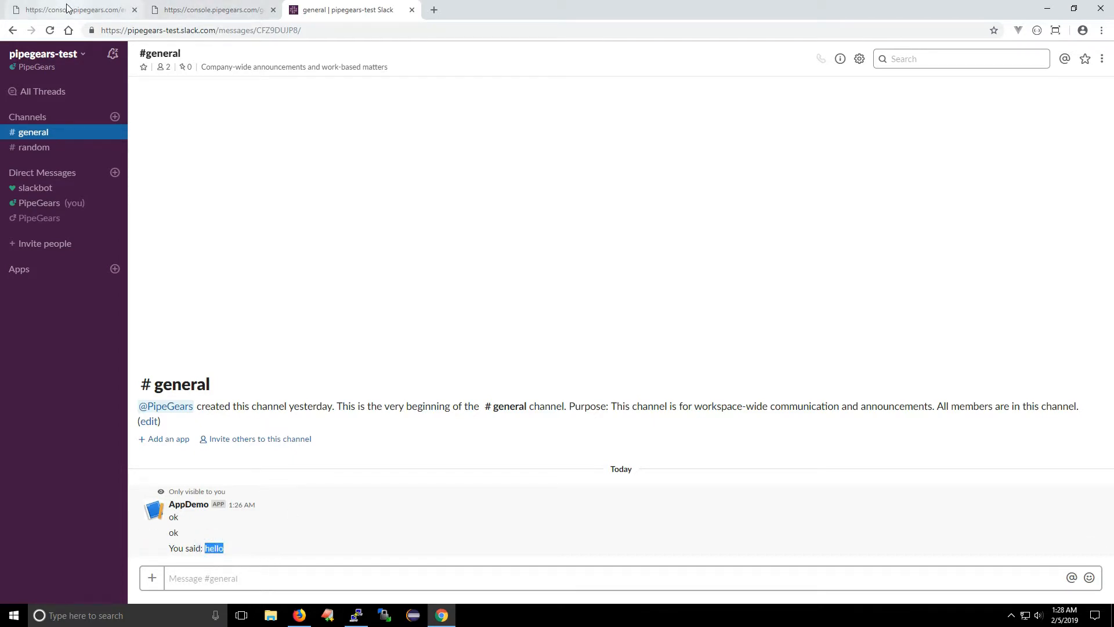
{"action": "left_click", "coordinate": [93, 10]}
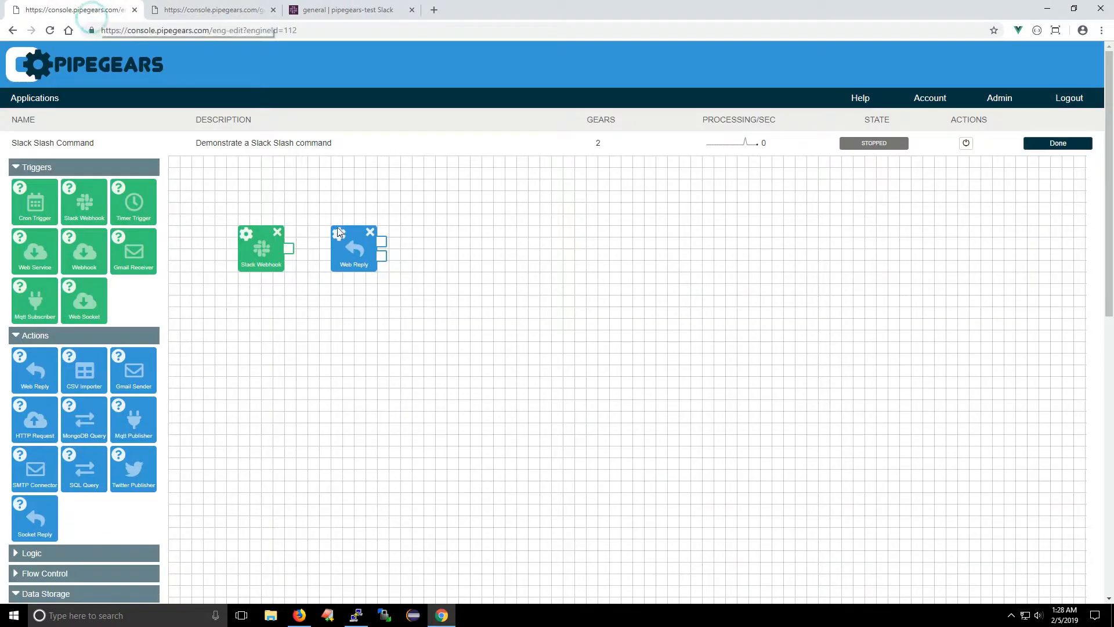
{"action": "left_click_drag", "start_coordinate": [358, 244], "coordinate": [451, 244]}
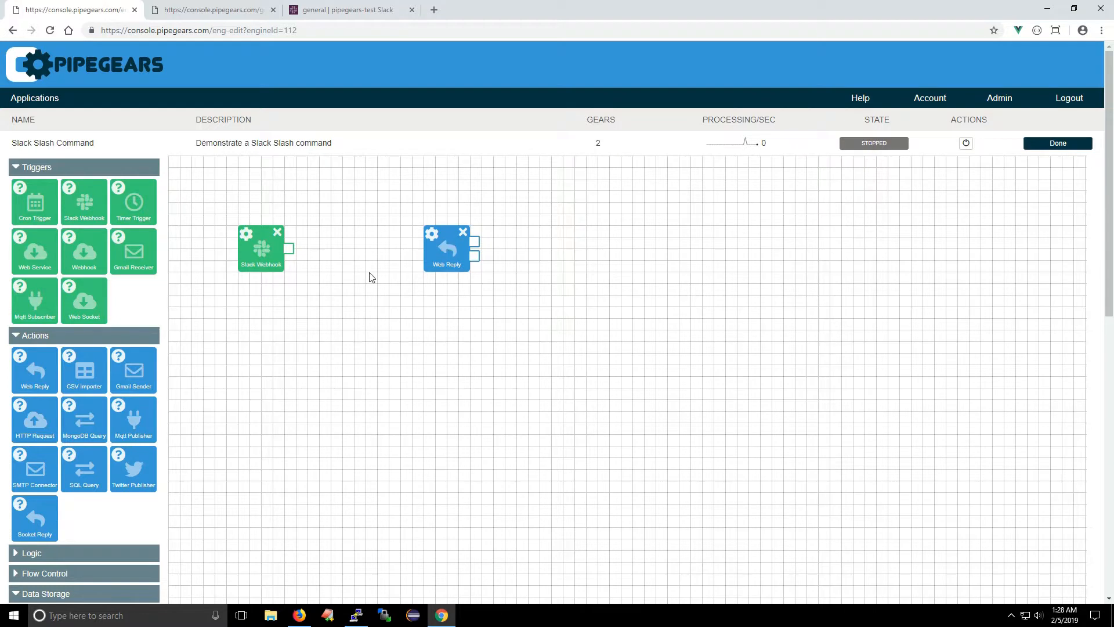
Step: Add a String Extractor logic gear between the Slack Webhook and Web Reply, and connect the webhook's output to it
{"action": "left_click", "coordinate": [85, 169]}
{"action": "left_click", "coordinate": [54, 405]}
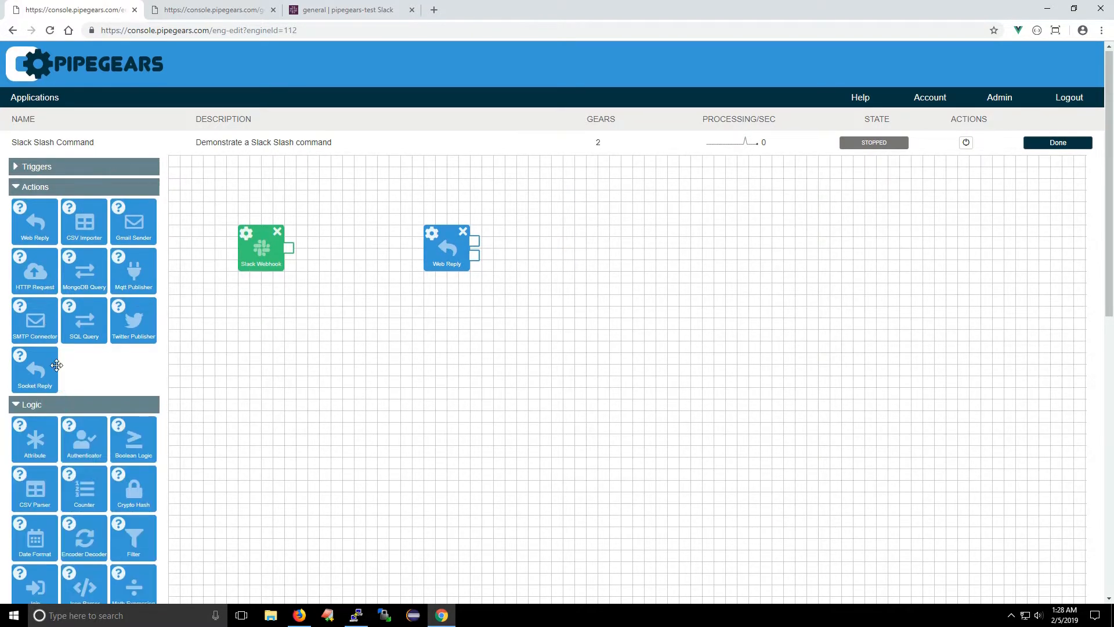
{"action": "scroll", "coordinate": [56, 364], "scroll_direction": "down", "scroll_amount": 5}
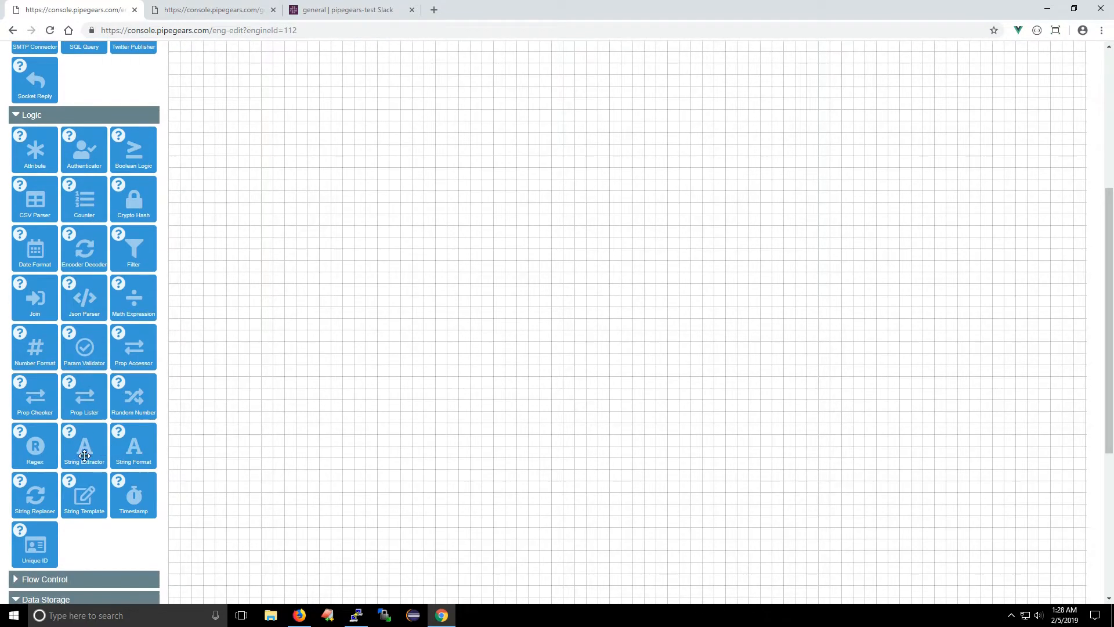
{"action": "left_click_drag", "start_coordinate": [84, 456], "coordinate": [323, 100]}
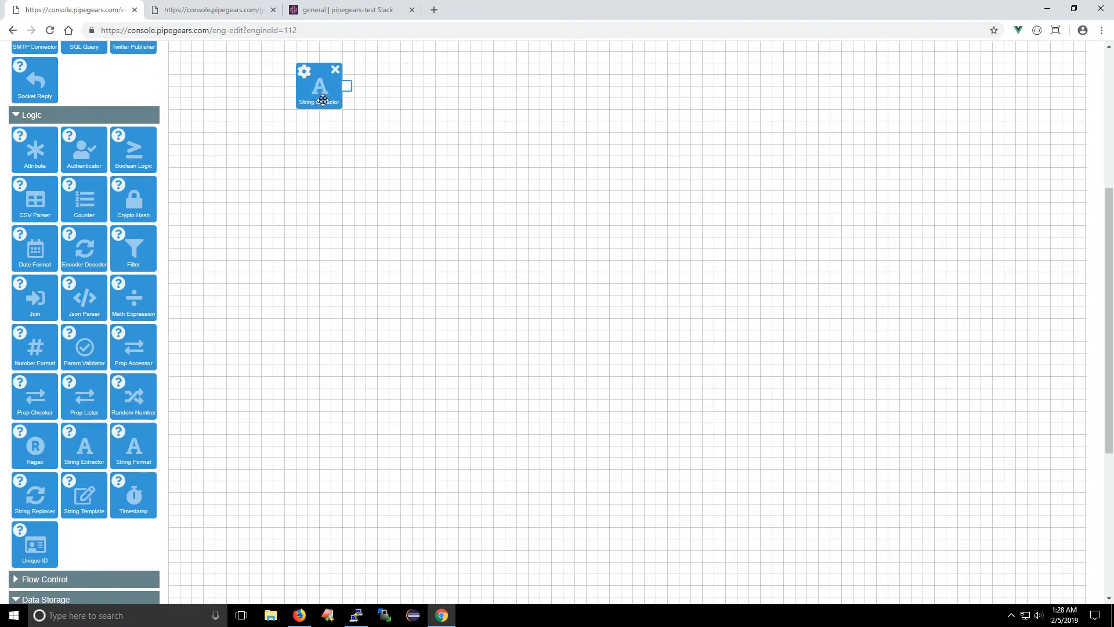
{"action": "scroll", "coordinate": [324, 101], "scroll_direction": "up", "scroll_amount": 5}
{"action": "left_click_drag", "start_coordinate": [303, 382], "coordinate": [334, 248]}
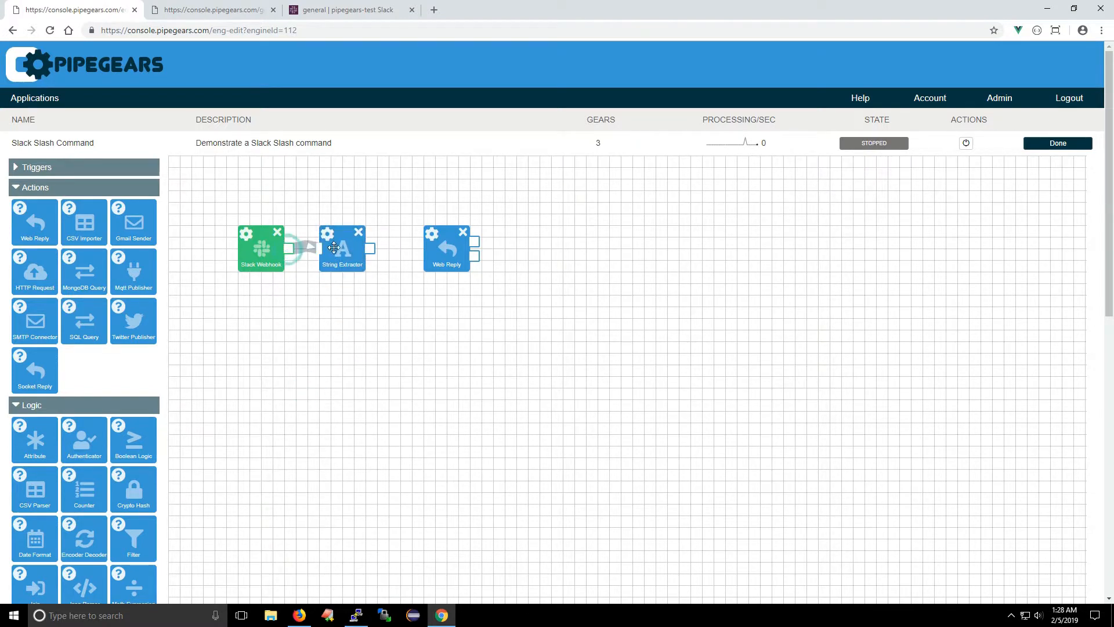
Step: In the String Extractor's settings, set the input to ${request.body.param.text}
{"action": "left_click", "coordinate": [328, 234]}
{"action": "left_click", "coordinate": [455, 166]}
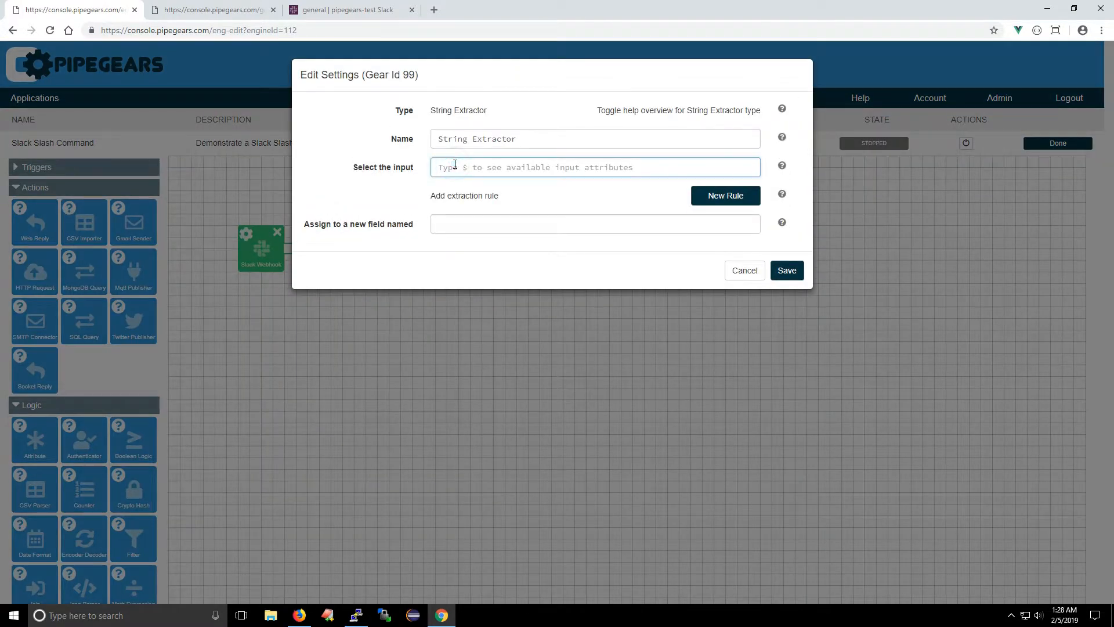
{"action": "type", "text": "$re"}
{"action": "key", "text": "Down"}
{"action": "key", "text": "Down"}
{"action": "key", "text": "Return"}
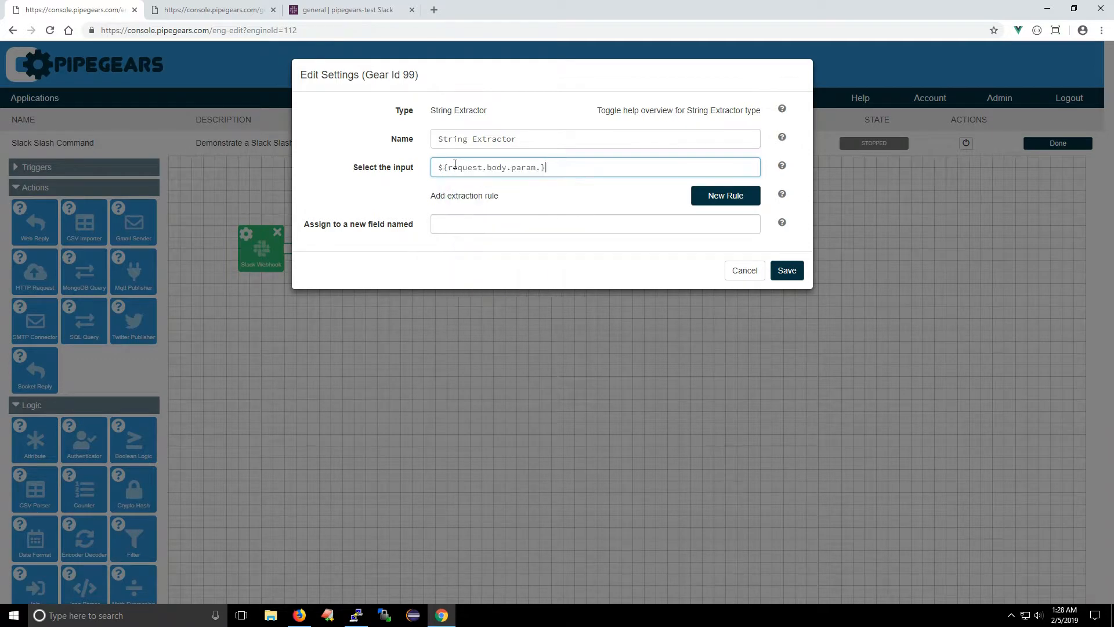
{"action": "type", "text": "text"}
Step: Add an extraction rule to the String Extractor that keeps everything before a space character
{"action": "left_click", "coordinate": [722, 196]}
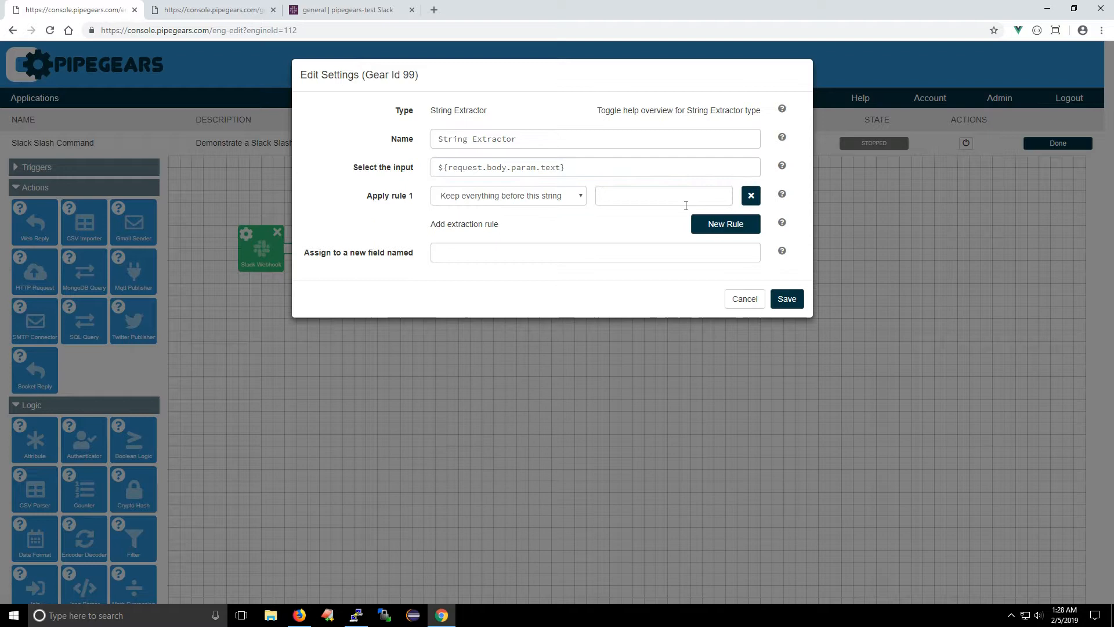
{"action": "left_click", "coordinate": [573, 199]}
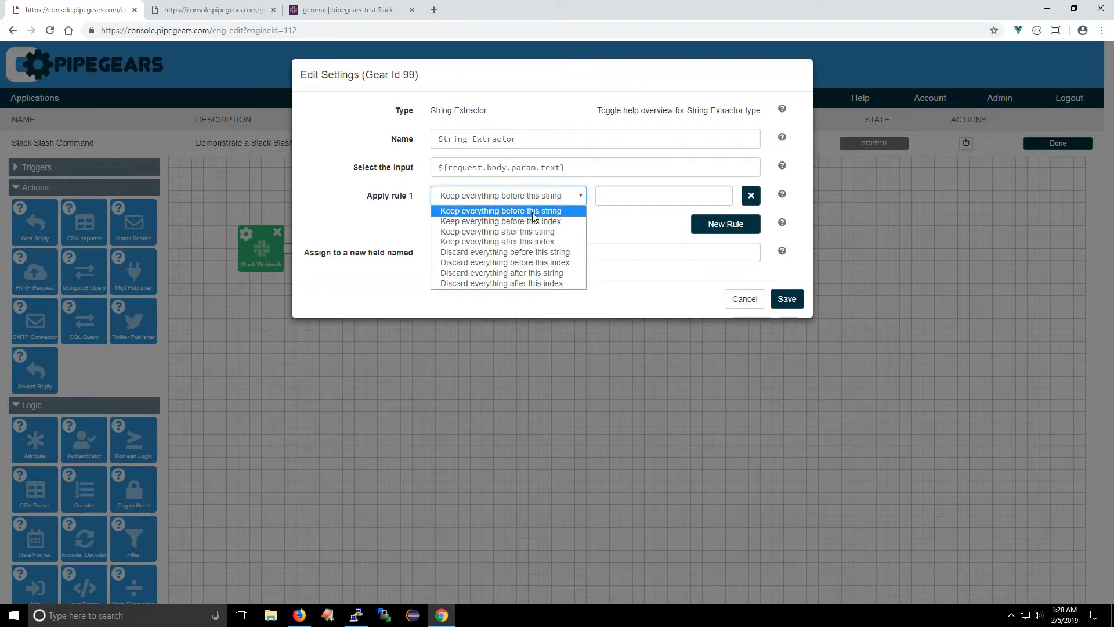
{"action": "left_click", "coordinate": [533, 212]}
{"action": "left_click", "coordinate": [610, 198]}
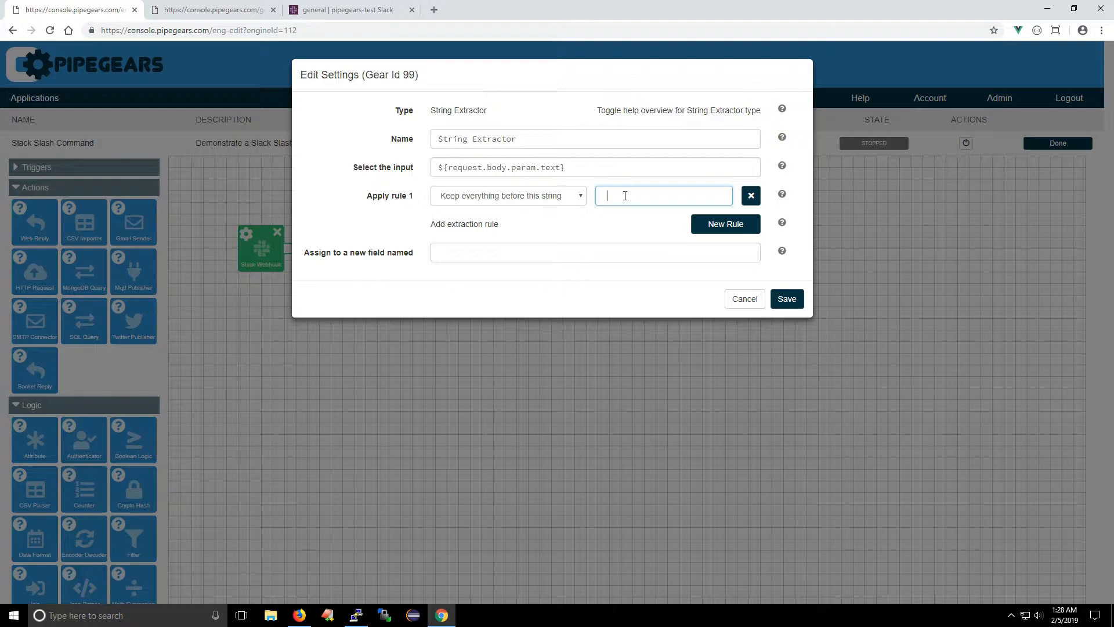
Step: Assign the extracted text to a new field named term, save the settings and reposition the Web Reply gear
{"action": "left_click", "coordinate": [482, 253]}
{"action": "type", "text": "term"}
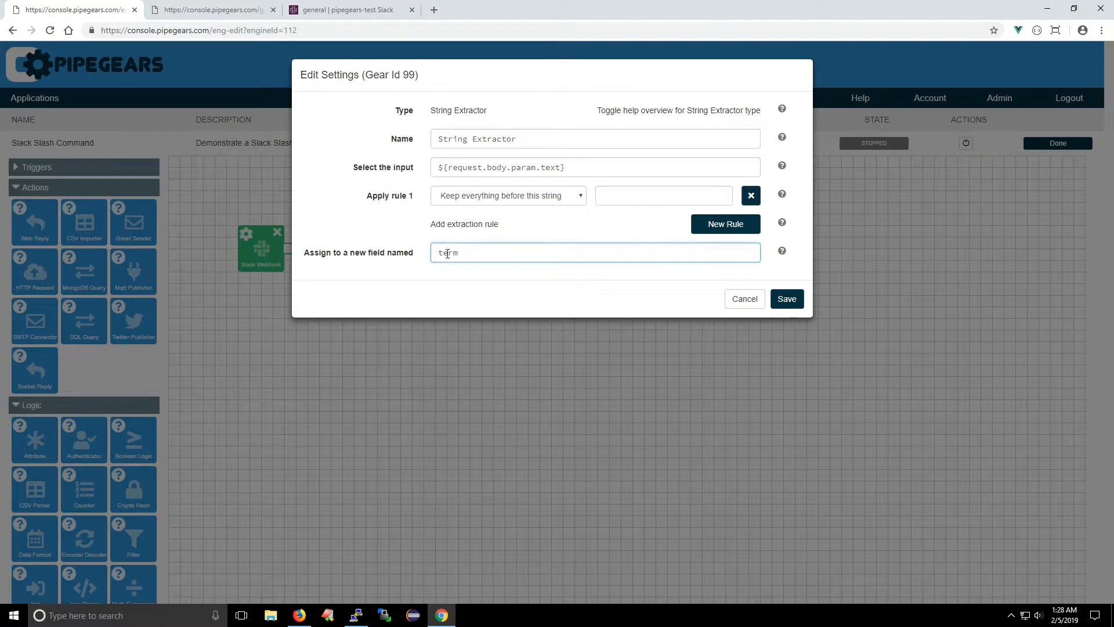
{"action": "left_click", "coordinate": [622, 196]}
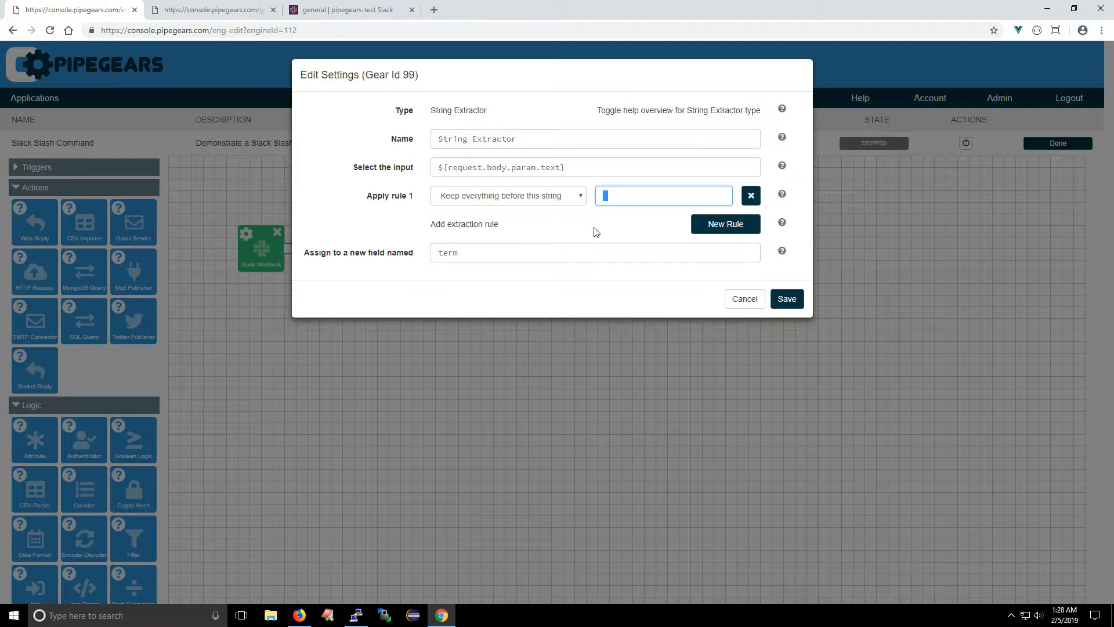
{"action": "left_click", "coordinate": [784, 301]}
{"action": "left_click_drag", "start_coordinate": [446, 262], "coordinate": [500, 251]}
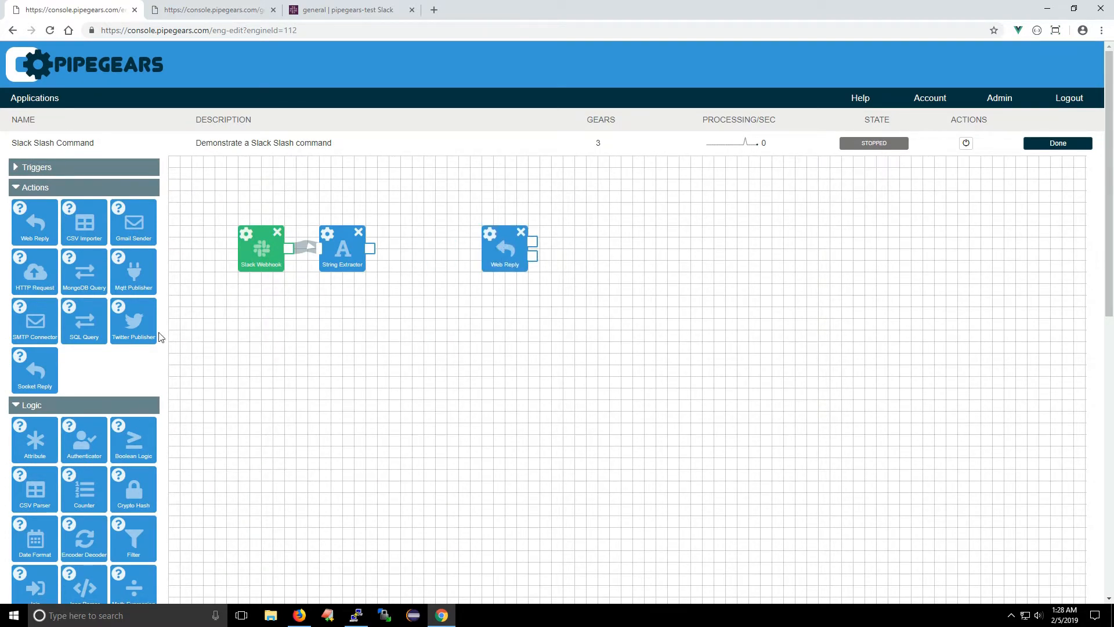
Step: Add an SQL DataSource gear to the canvas and place it directly below the Slack Webhook
{"action": "left_click", "coordinate": [89, 192]}
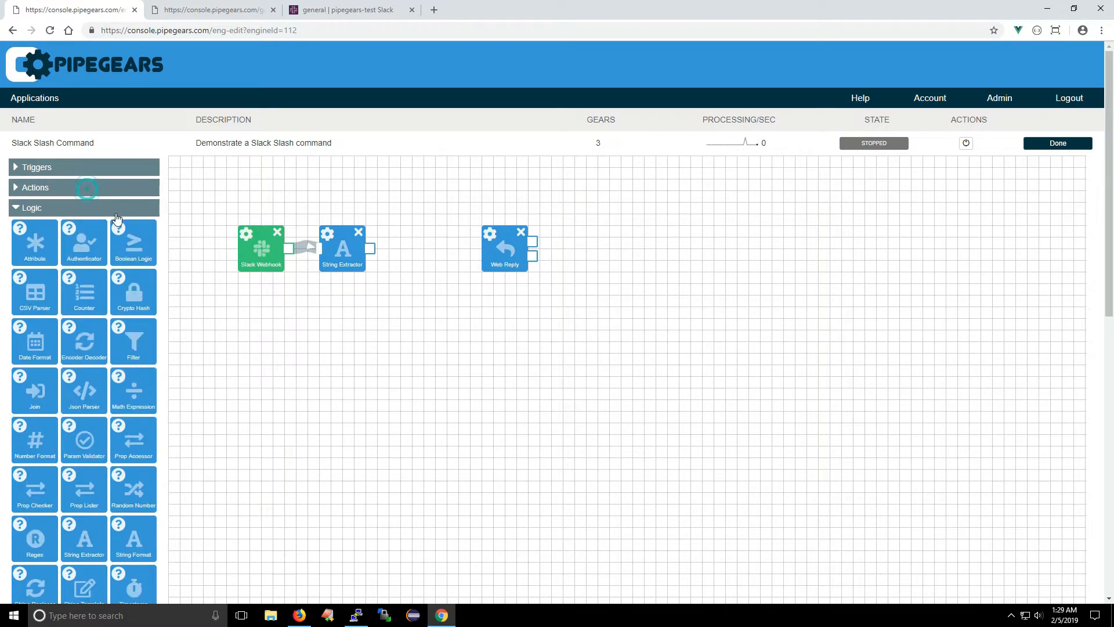
{"action": "scroll", "coordinate": [82, 371], "scroll_direction": "down", "scroll_amount": 5}
{"action": "left_click_drag", "start_coordinate": [38, 486], "coordinate": [275, 87]}
{"action": "scroll", "coordinate": [302, 222], "scroll_direction": "up", "scroll_amount": 5}
{"action": "left_click_drag", "start_coordinate": [268, 378], "coordinate": [255, 332]}
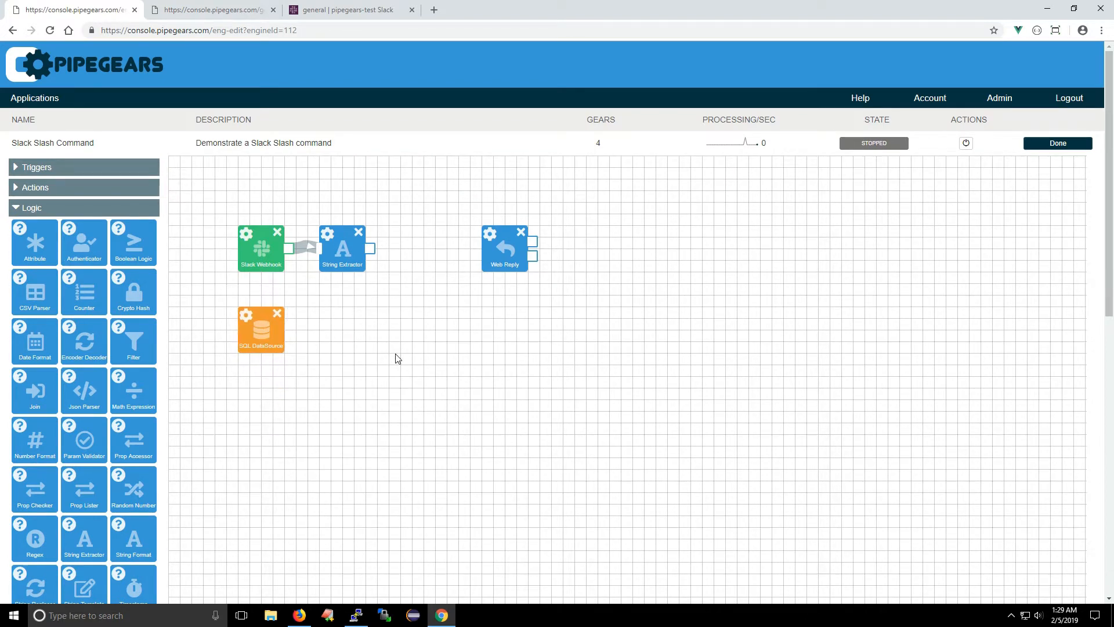
Step: Switch to the Demo Environment terminal to examine the contact table's columns and rows, then minimize it
{"action": "key", "text": "alt+Tab"}
{"action": "key", "text": "alt+Tab"}
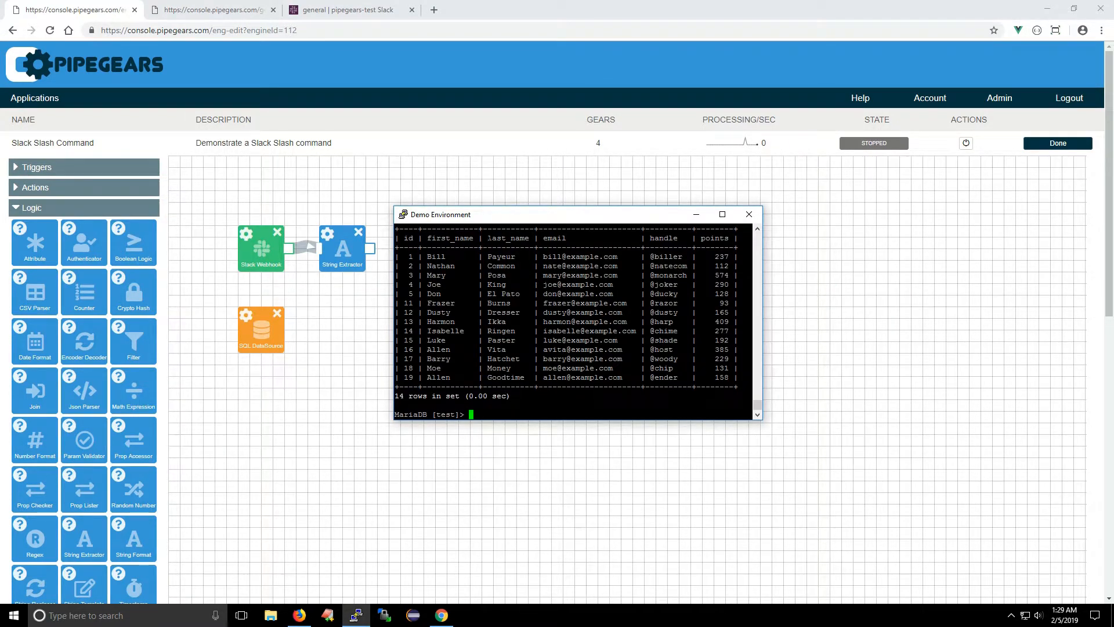
{"action": "left_click", "coordinate": [699, 215]}
Step: In the SQL DataSource settings, set the host to db.pipegears.io and the database to test
{"action": "left_click", "coordinate": [246, 315]}
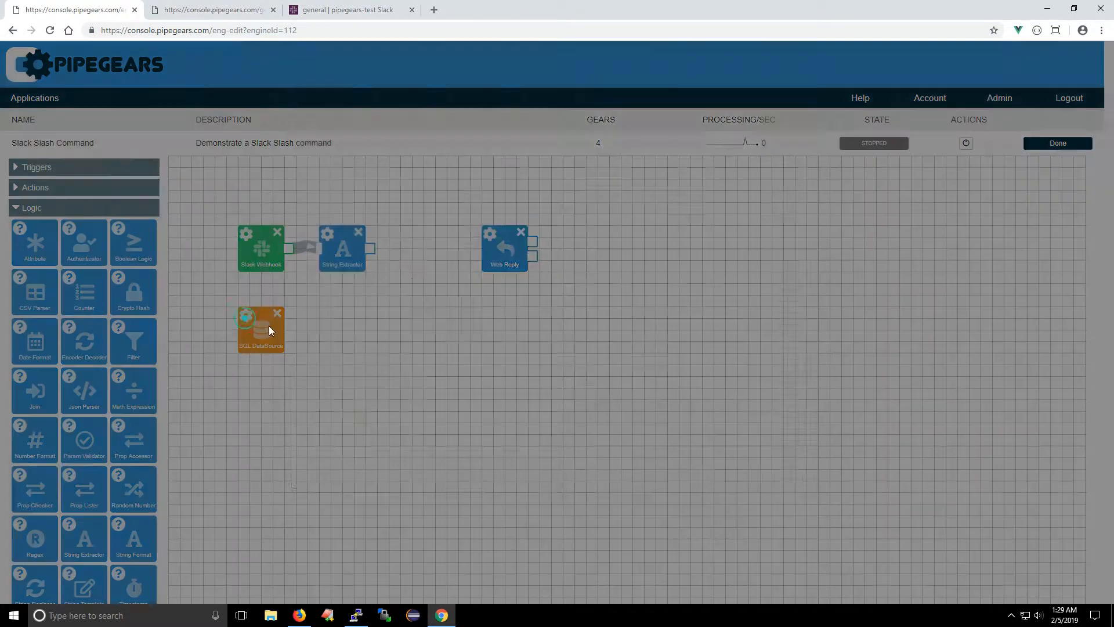
{"action": "left_click", "coordinate": [455, 255]}
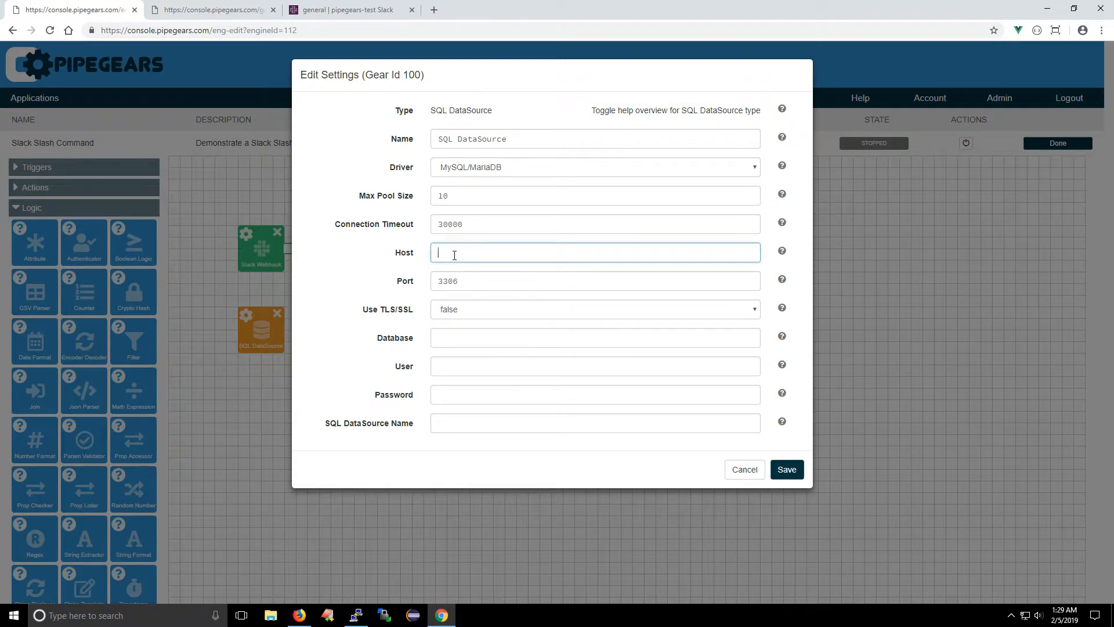
{"action": "type", "text": "db.pipegears.io"}
{"action": "key", "text": "Tab"}
{"action": "key", "text": "Tab"}
Step: Enter testuser as the database user, fill in the database password, name the data source MyDB and save
{"action": "key", "text": "Tab"}
{"action": "type", "text": "test"}
{"action": "key", "text": "Tab"}
{"action": "type", "text": "testuser"}
{"action": "key", "text": "Tab"}
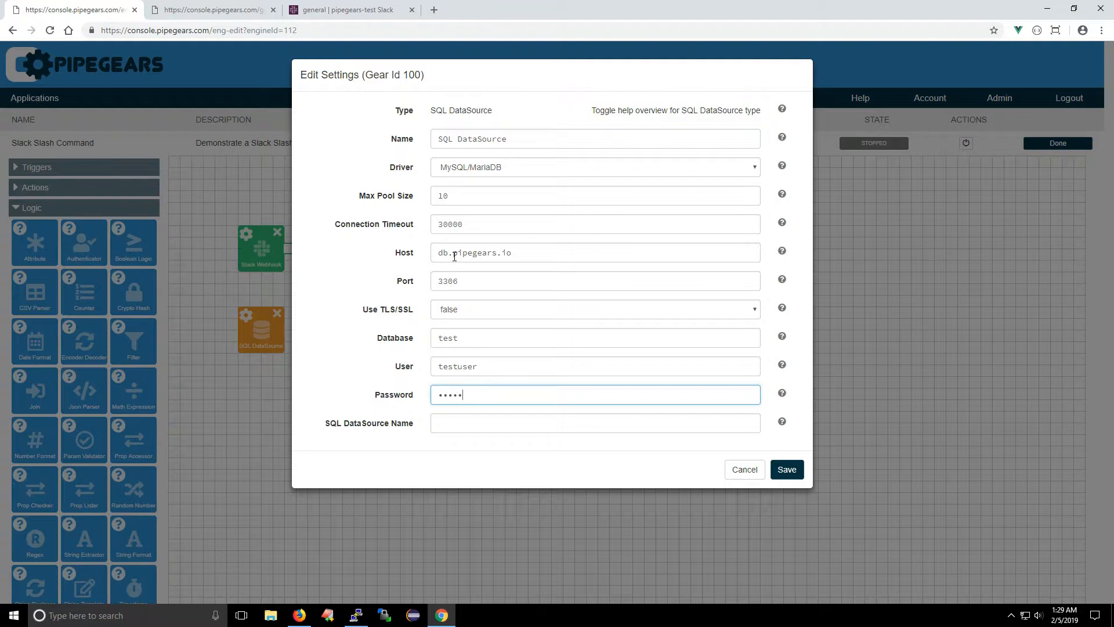
{"action": "left_click", "coordinate": [457, 430]}
{"action": "type", "text": "MyDB"}
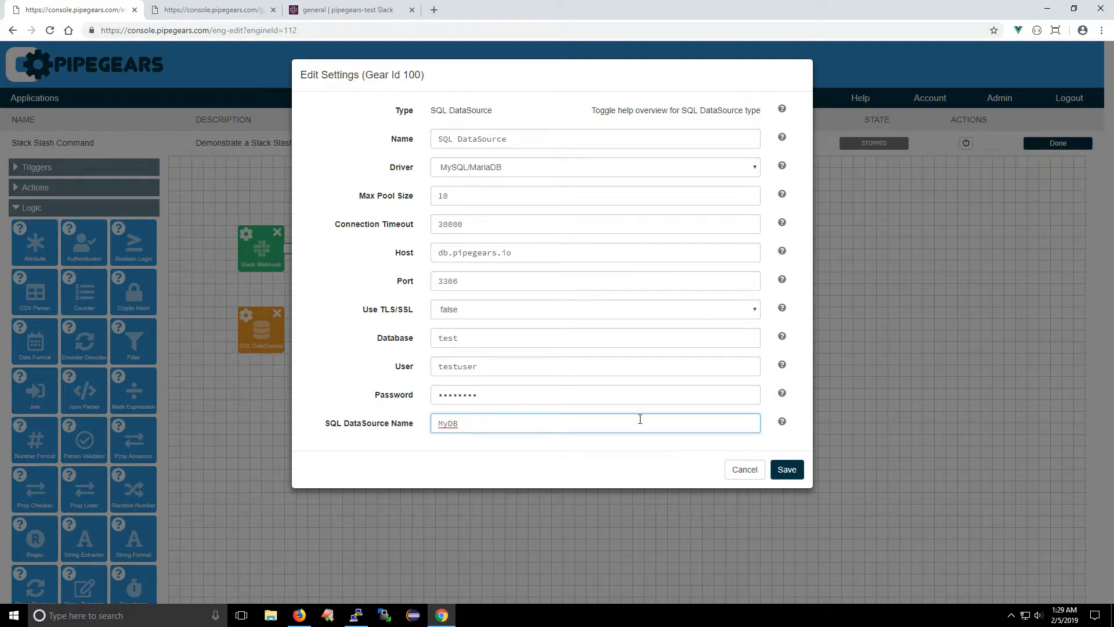
{"action": "left_click", "coordinate": [790, 471]}
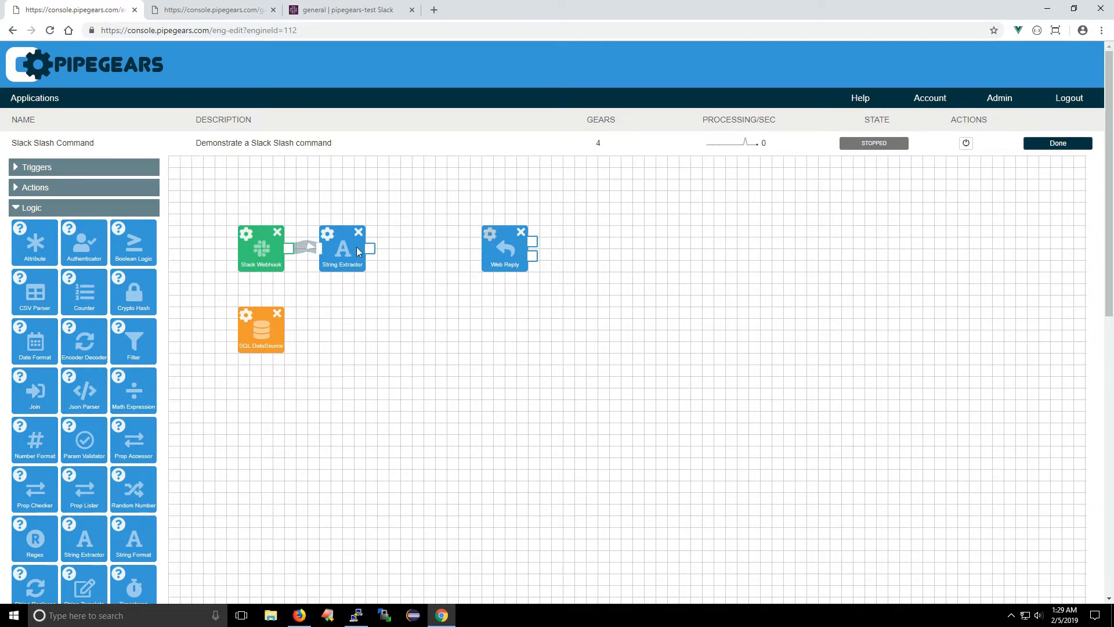
Step: Add an SQL Query gear connected after the String Extractor and select MyDB as its data source
{"action": "left_click", "coordinate": [40, 190]}
{"action": "left_click_drag", "start_coordinate": [93, 310], "coordinate": [410, 251]}
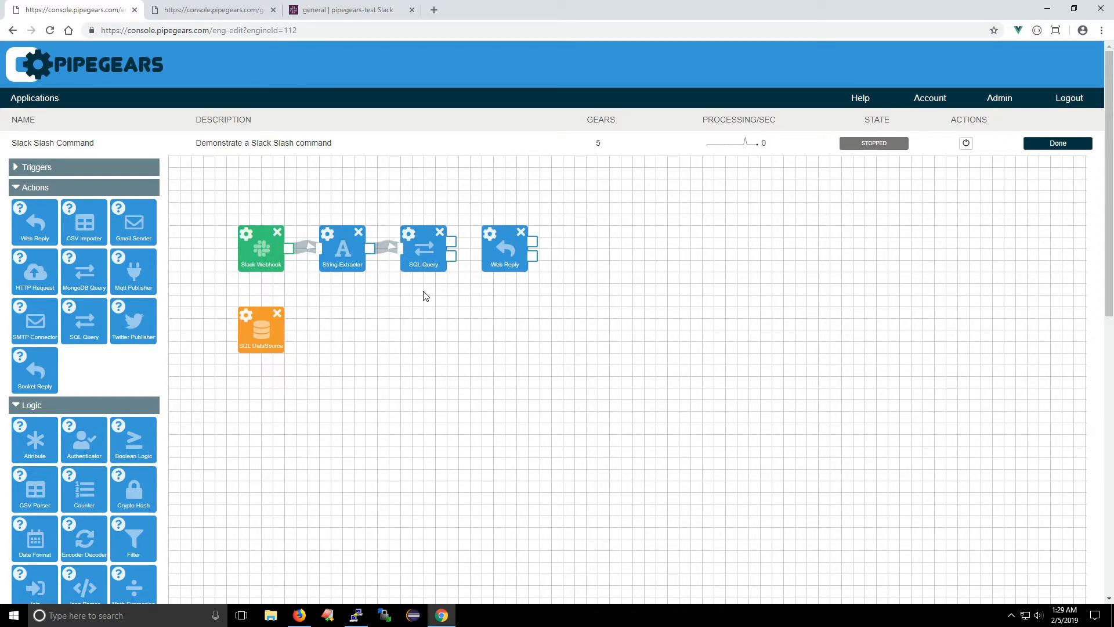
{"action": "left_click", "coordinate": [408, 235]}
{"action": "left_click", "coordinate": [469, 167]}
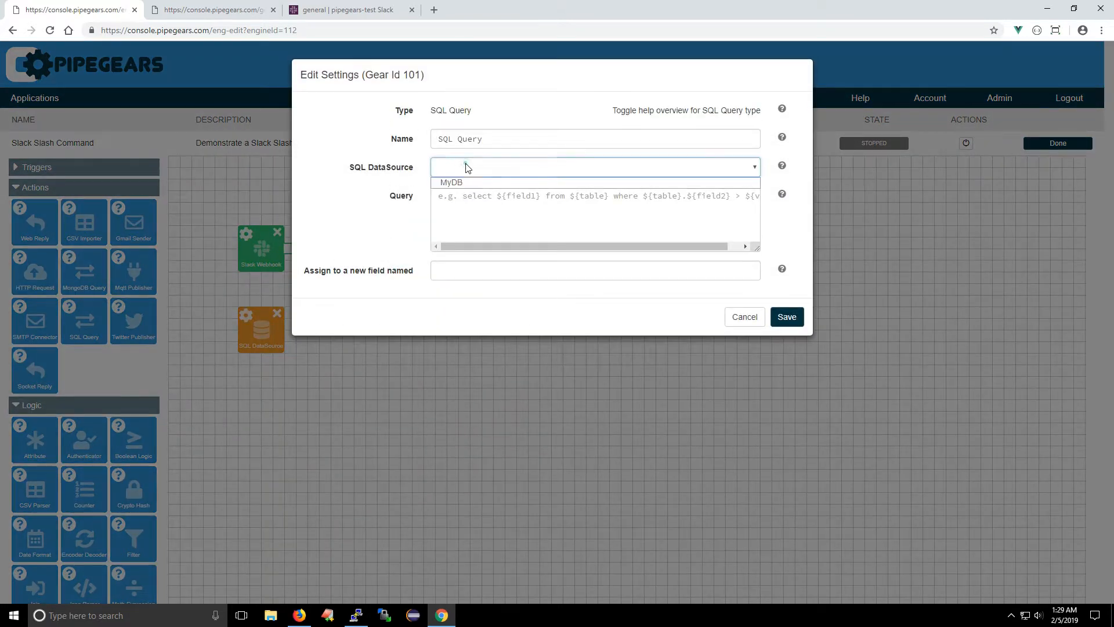
{"action": "left_click", "coordinate": [466, 184]}
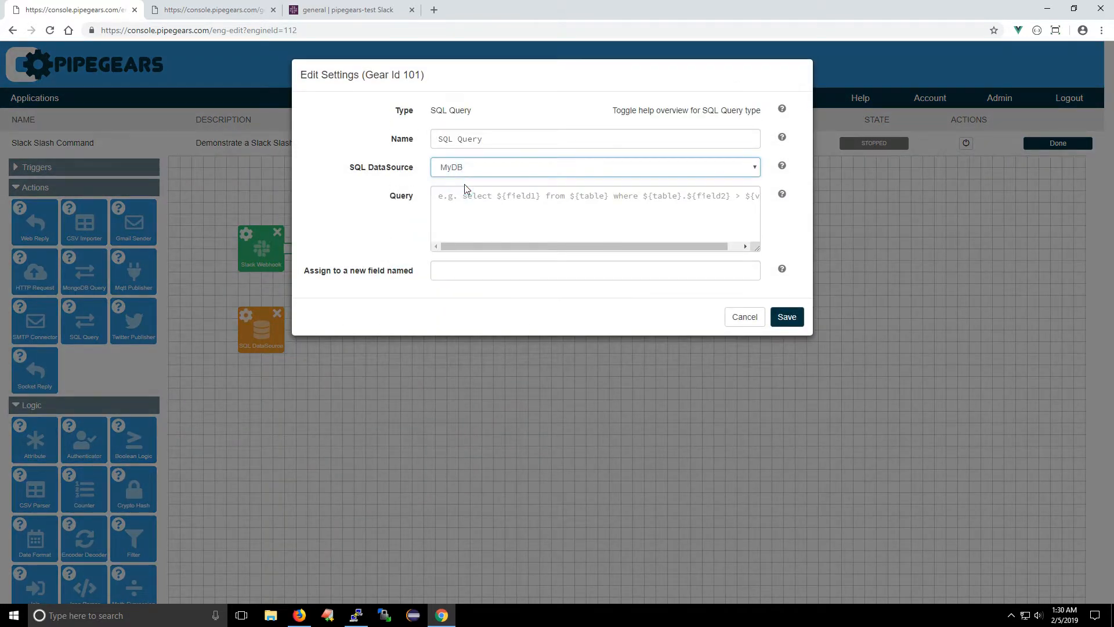
Step: Enter the query select * from users where first_name like '%${term}%' for the SQL Query gear
{"action": "left_click", "coordinate": [454, 198]}
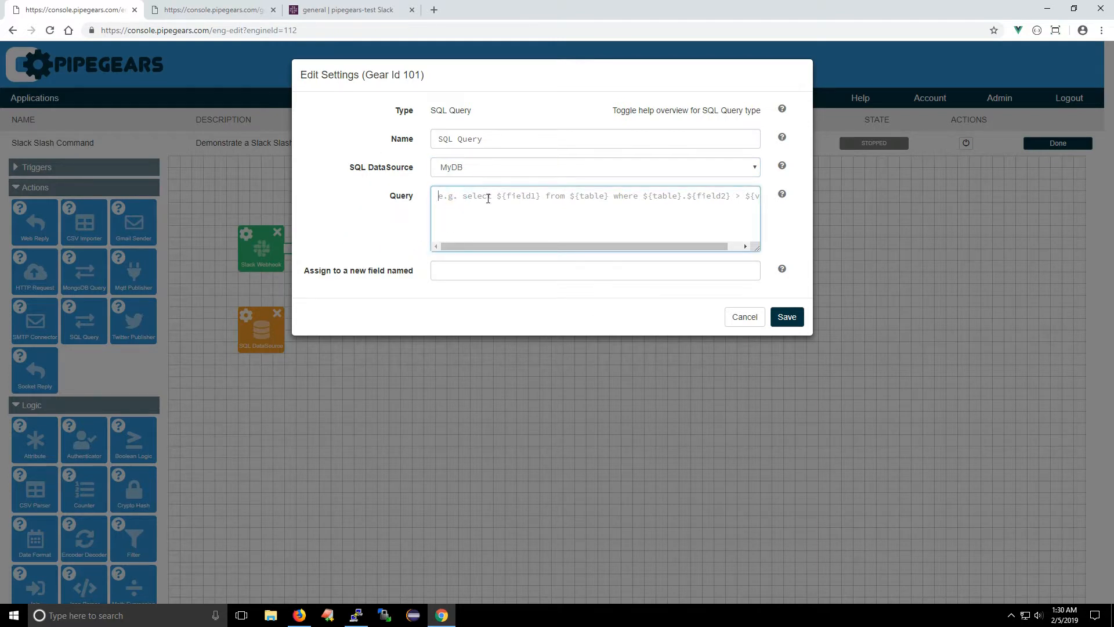
{"action": "type", "text": "se"}
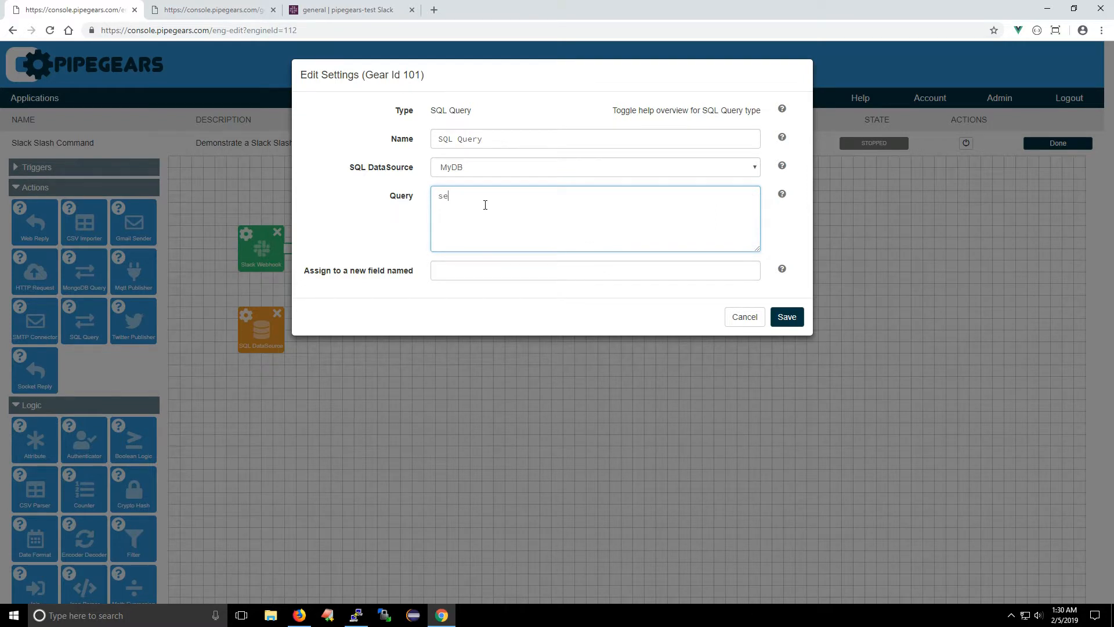
{"action": "type", "text": "lect * from users where first_name like '%$% '%%$"}
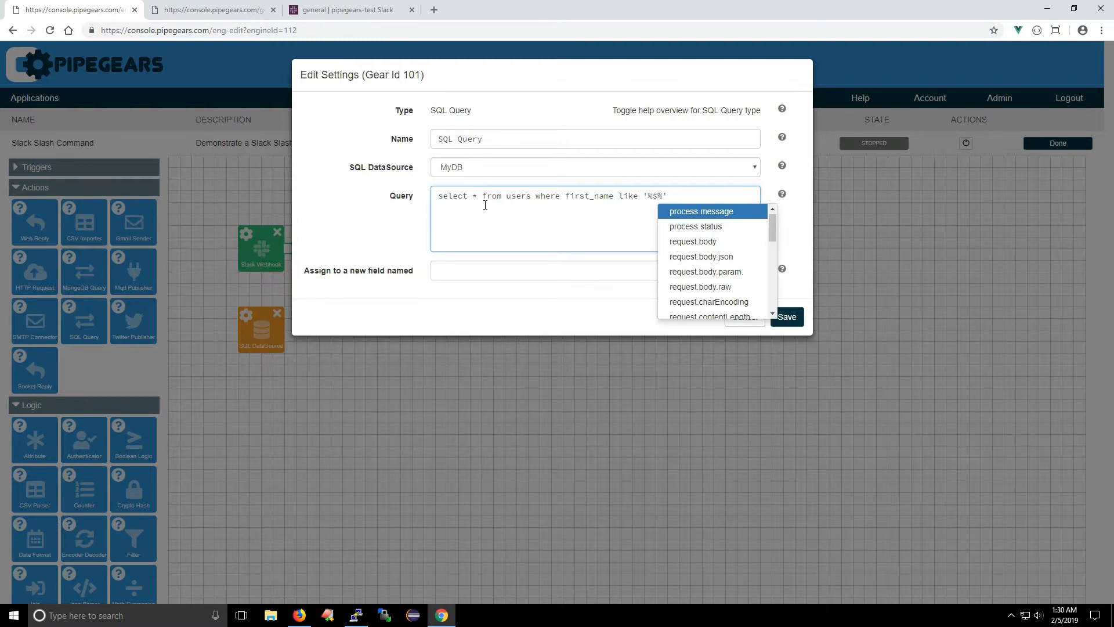
{"action": "type", "text": "ter"}
{"action": "key", "text": "Return"}
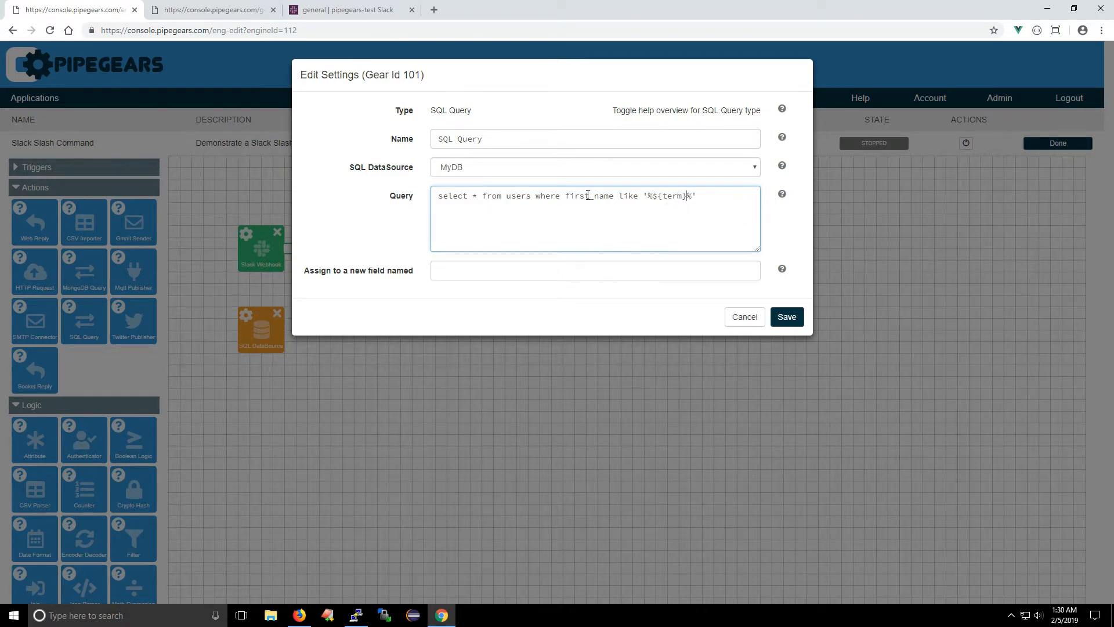
Step: Extend the query with or last_name like '%${term}%', assign its result to a new field named user, and save
{"action": "left_click_drag", "start_coordinate": [591, 197], "coordinate": [701, 192]}
{"action": "key", "text": "ctrl+c"}
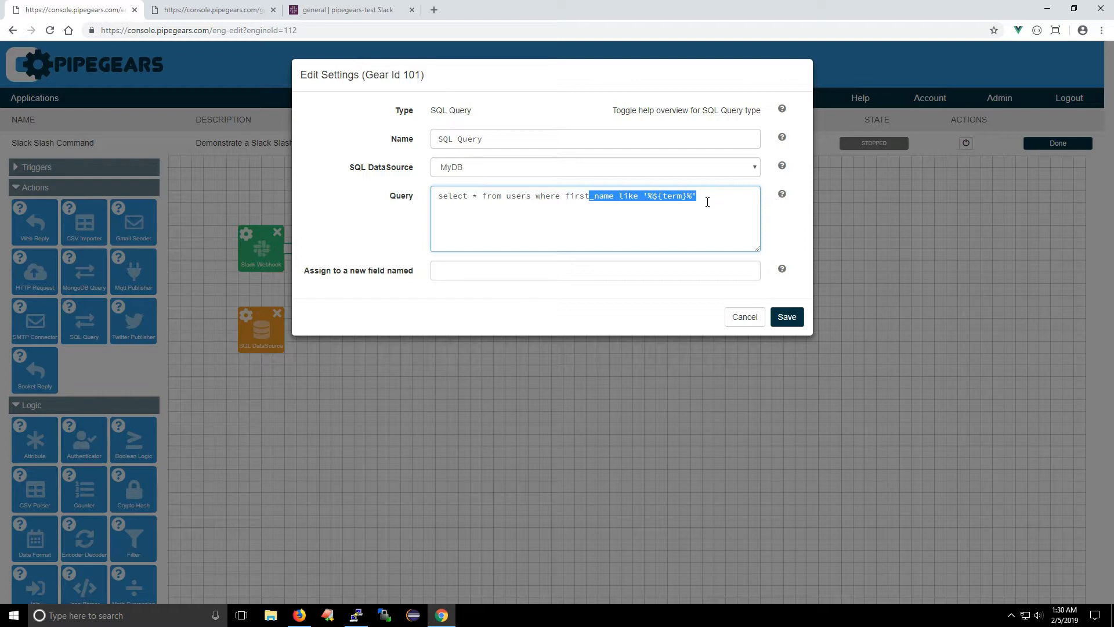
{"action": "left_click", "coordinate": [716, 197]}
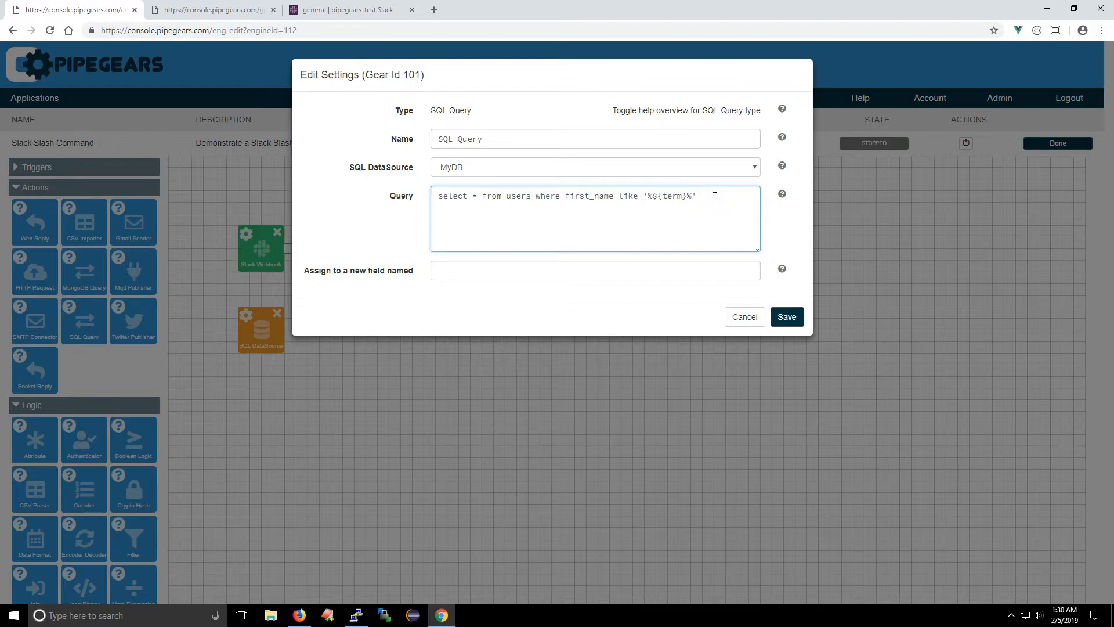
{"action": "key", "text": "ctrl+v"}
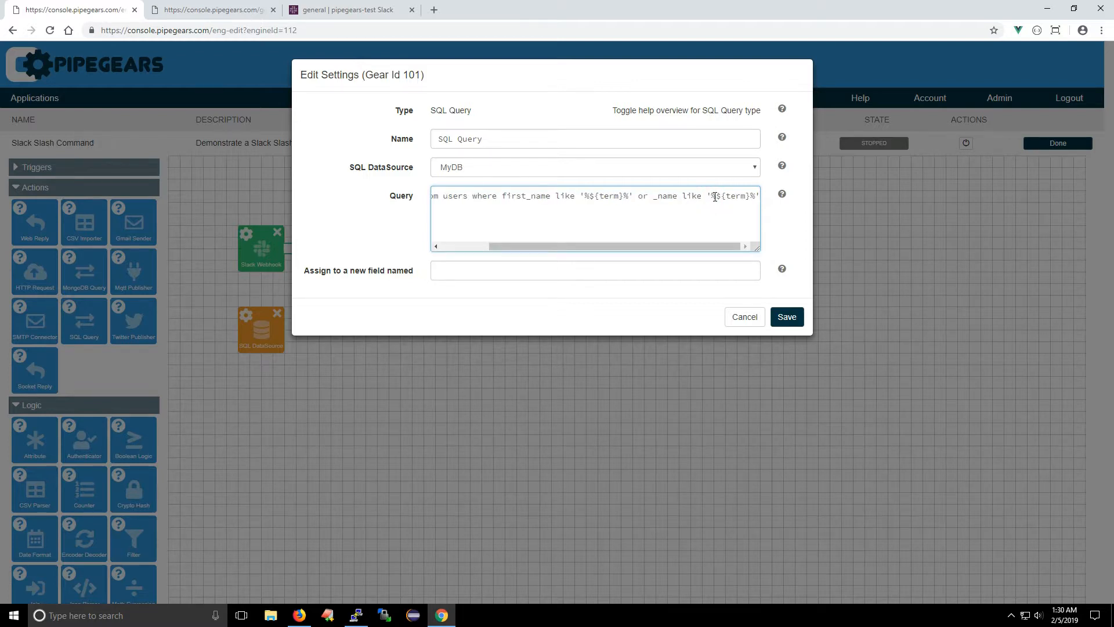
{"action": "type", "text": "last"}
{"action": "left_click_drag", "start_coordinate": [600, 246], "coordinate": [497, 247]}
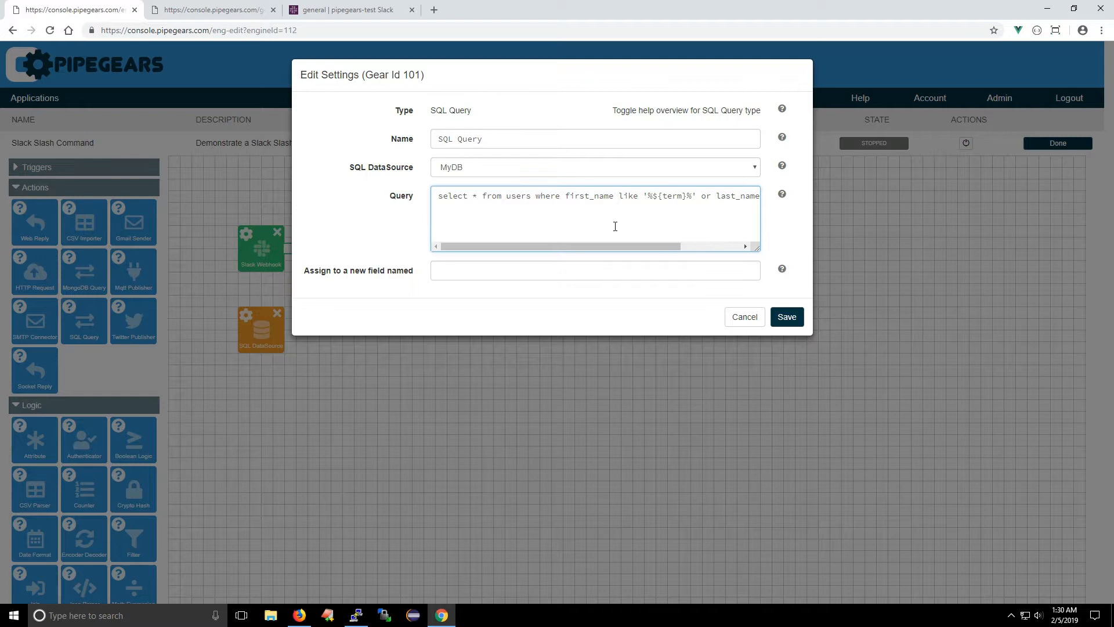
{"action": "left_click_drag", "start_coordinate": [616, 246], "coordinate": [665, 246]}
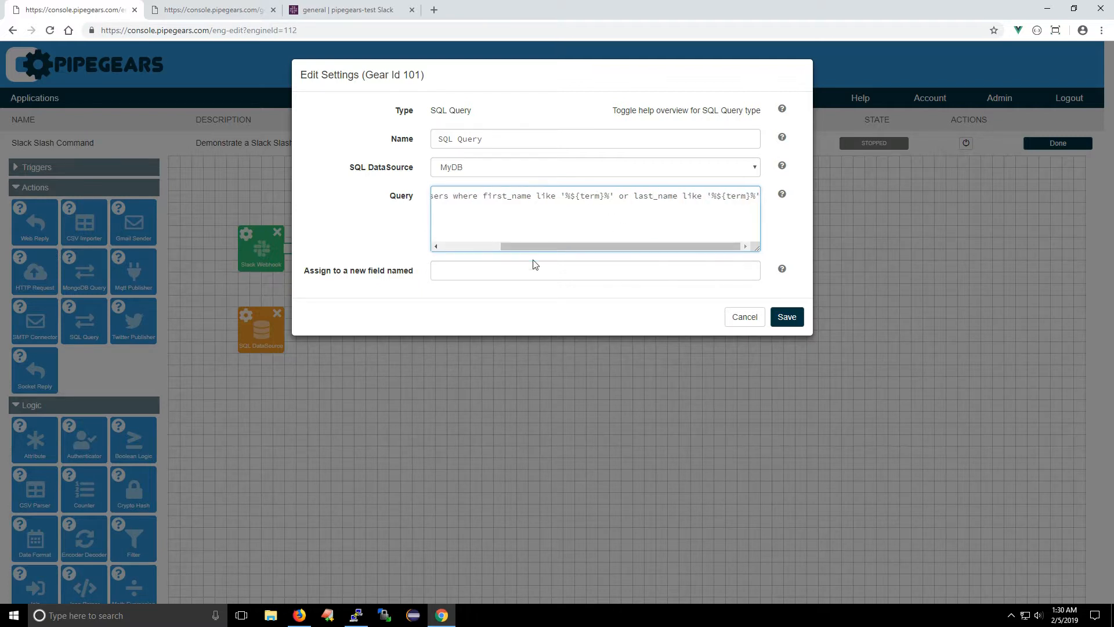
{"action": "left_click", "coordinate": [453, 274]}
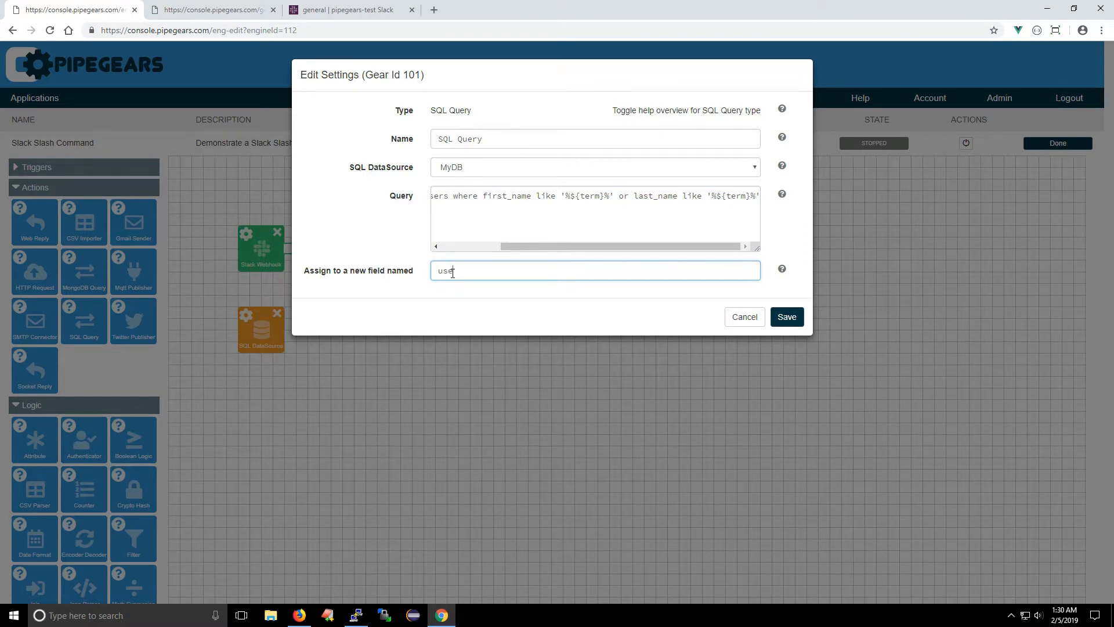
{"action": "left_click", "coordinate": [782, 319]}
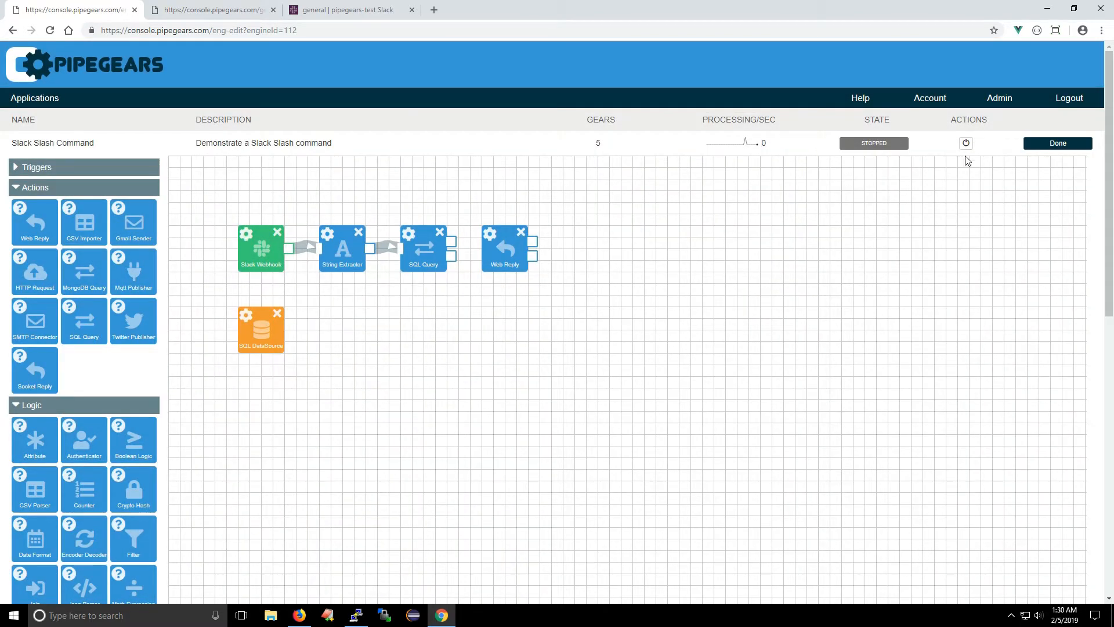
Step: Start the application, shift the Web Reply slightly away from the SQL Query gear, and open the SQL Query gear's console
{"action": "left_click", "coordinate": [966, 143]}
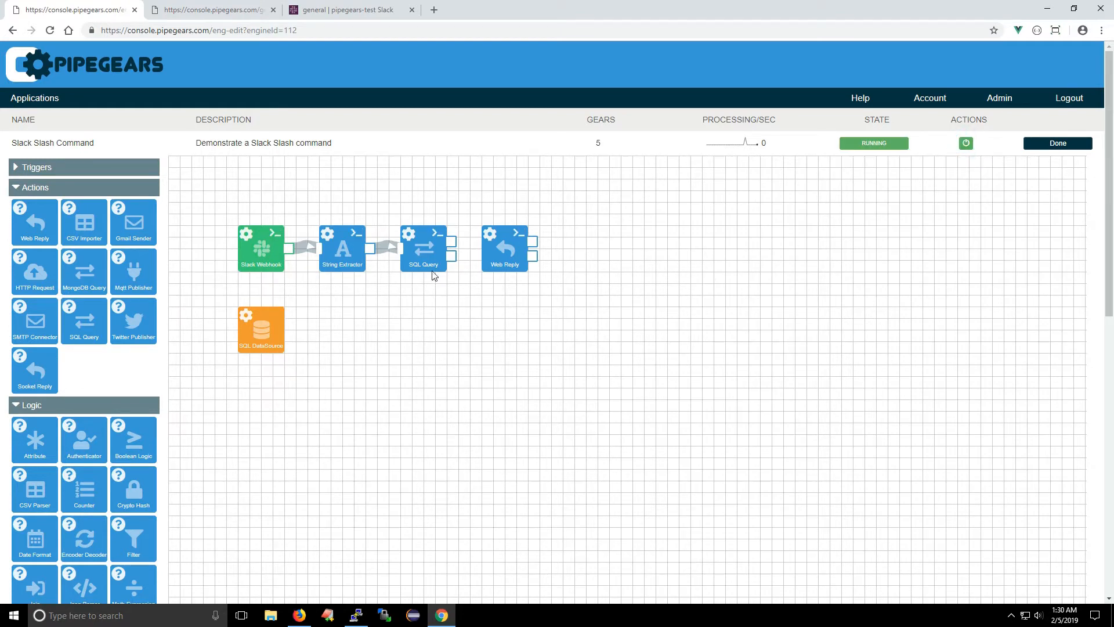
{"action": "left_click_drag", "start_coordinate": [510, 250], "coordinate": [522, 250]}
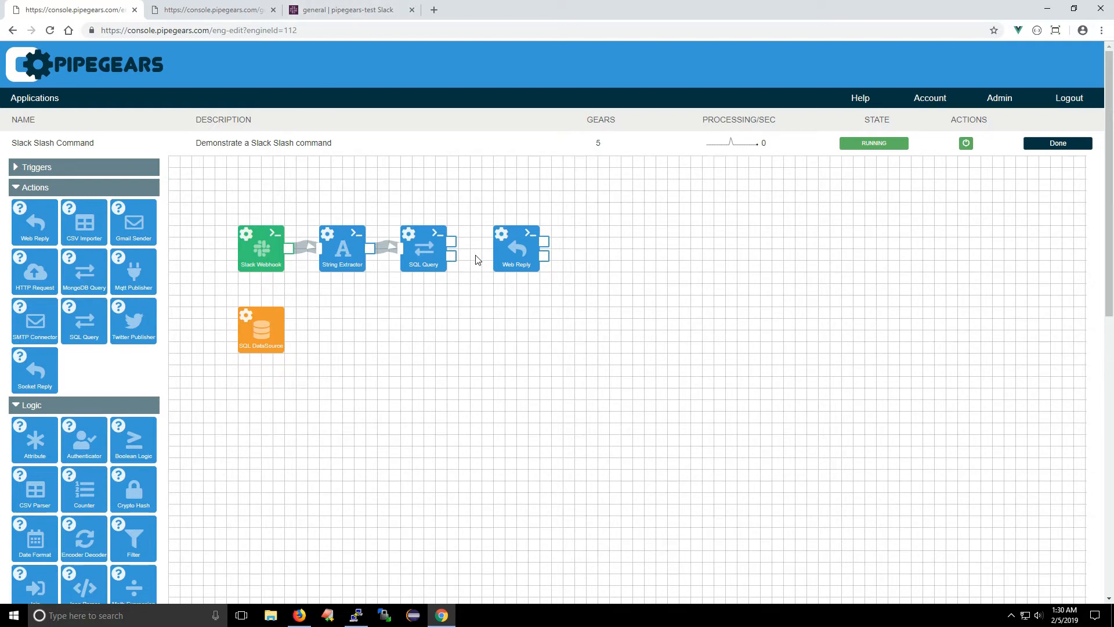
{"action": "left_click", "coordinate": [437, 233]}
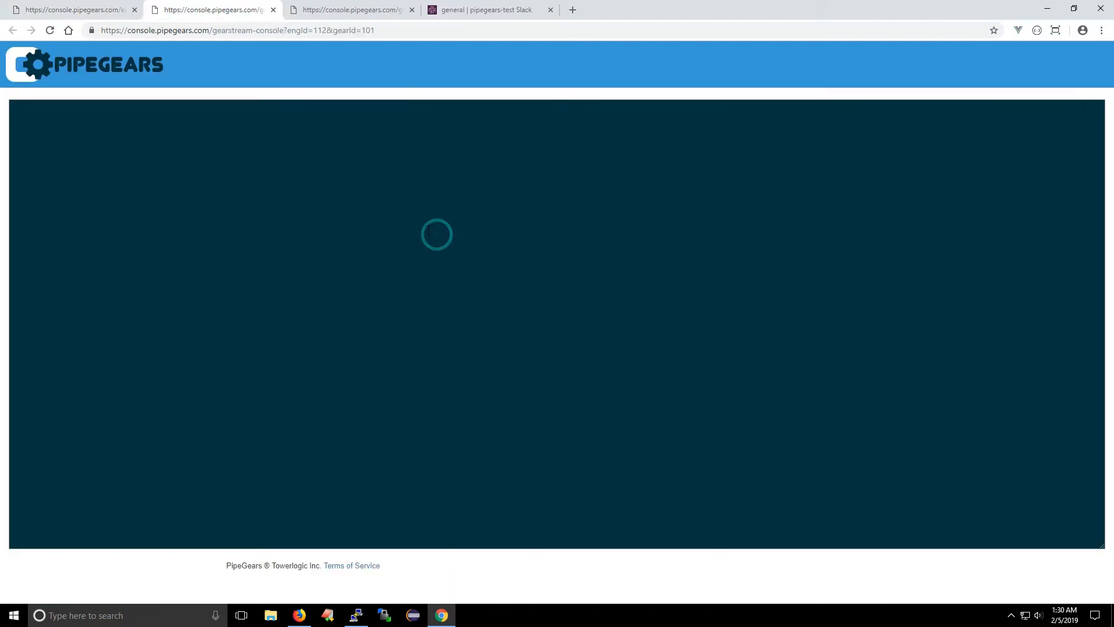
Step: Send /lookup with a contact's first name in Slack's general channel and check the SQL Query gear's console output
{"action": "left_click", "coordinate": [486, 10]}
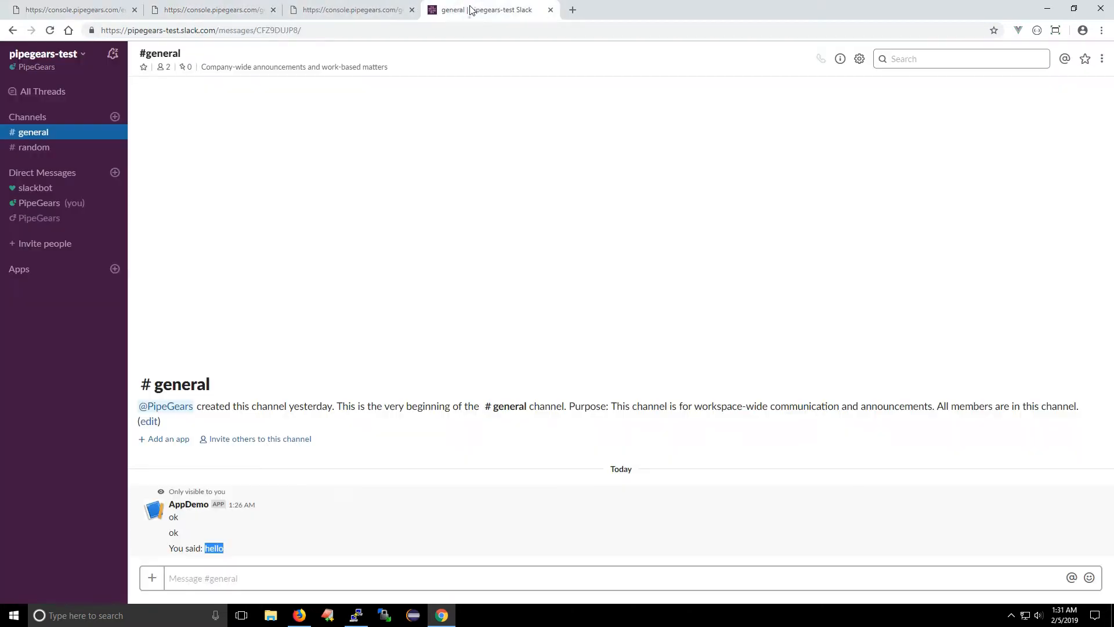
{"action": "left_click", "coordinate": [239, 579]}
{"action": "type", "text": "/lookup mary"}
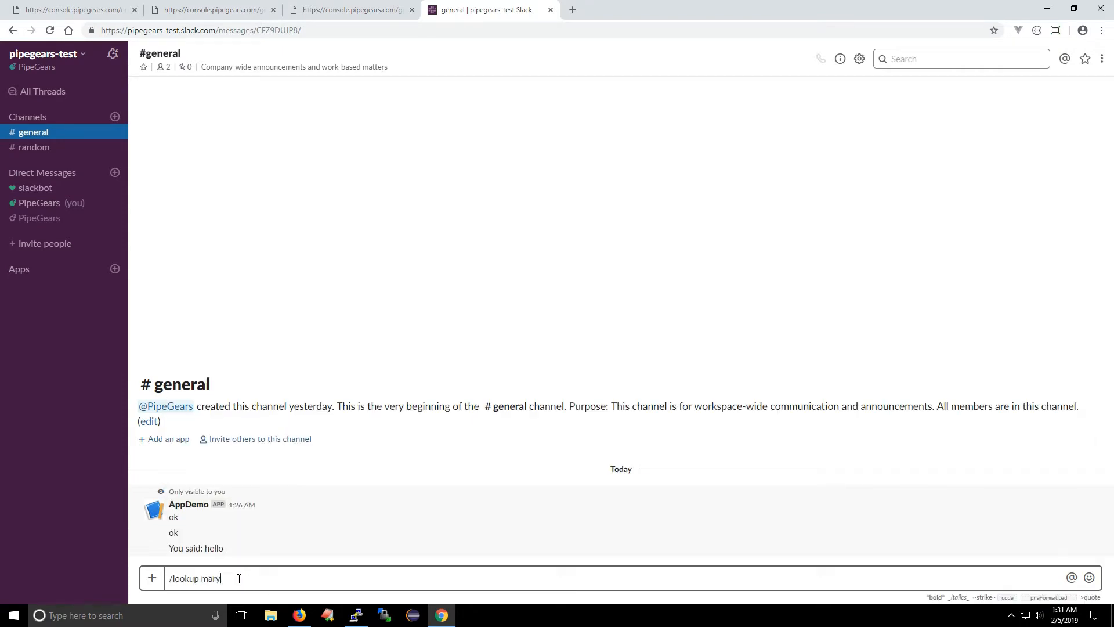
{"action": "key", "text": "Return"}
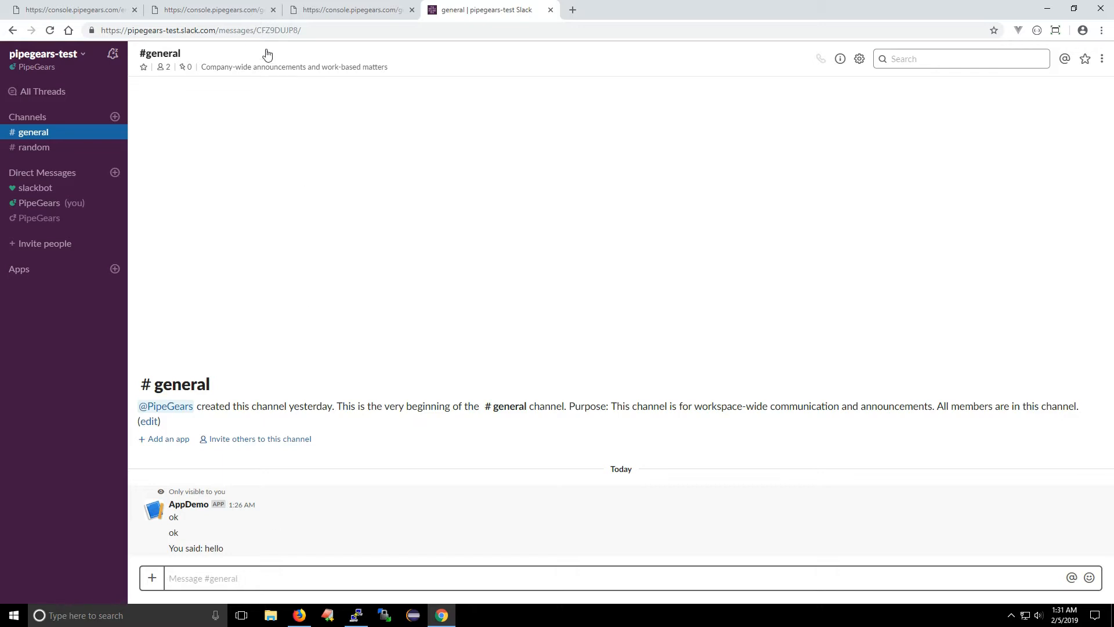
{"action": "left_click", "coordinate": [212, 15]}
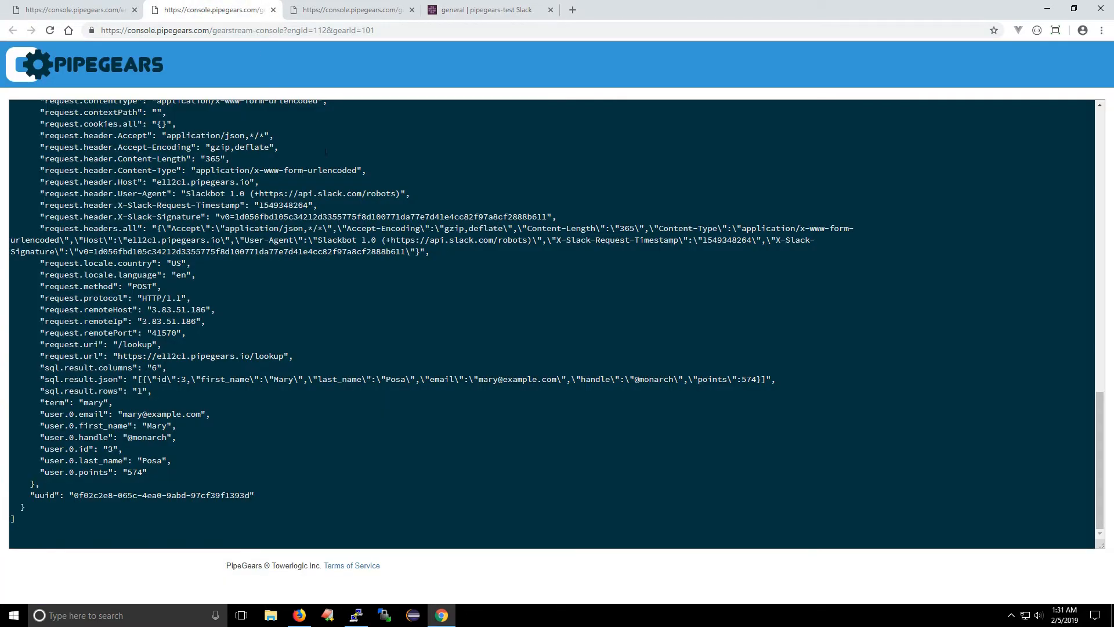
Step: Examine the SQL Query gear's console output for the request text parameter, the sql.result fields and the user fields
{"action": "scroll", "coordinate": [110, 158], "scroll_direction": "up", "scroll_amount": 3}
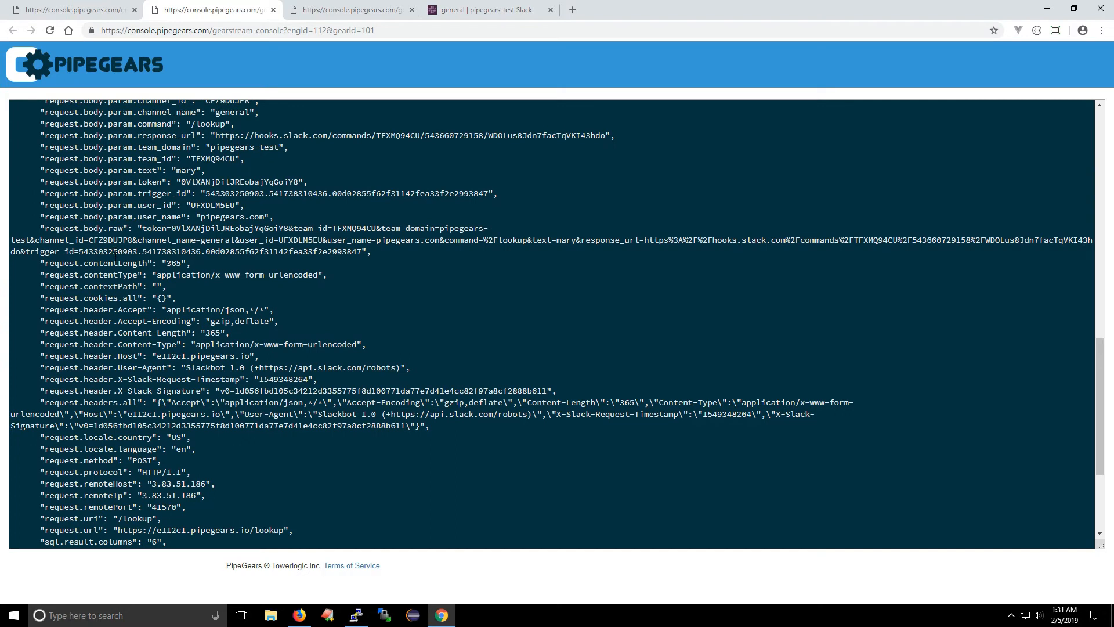
{"action": "scroll", "coordinate": [557, 324], "scroll_direction": "up", "scroll_amount": 3}
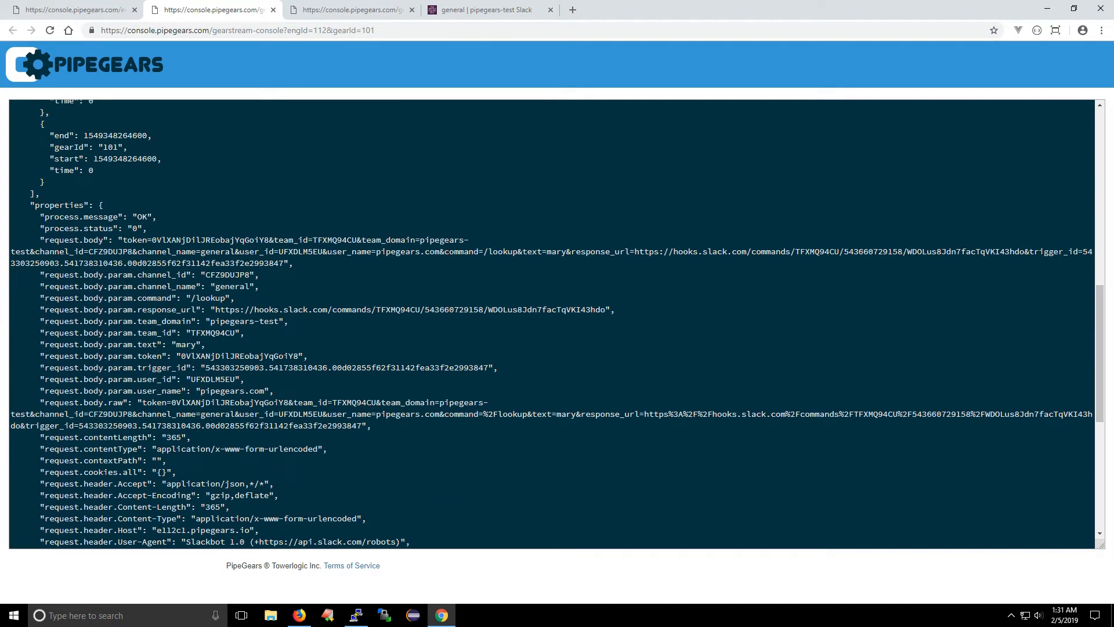
{"action": "scroll", "coordinate": [142, 182], "scroll_direction": "down", "scroll_amount": 1}
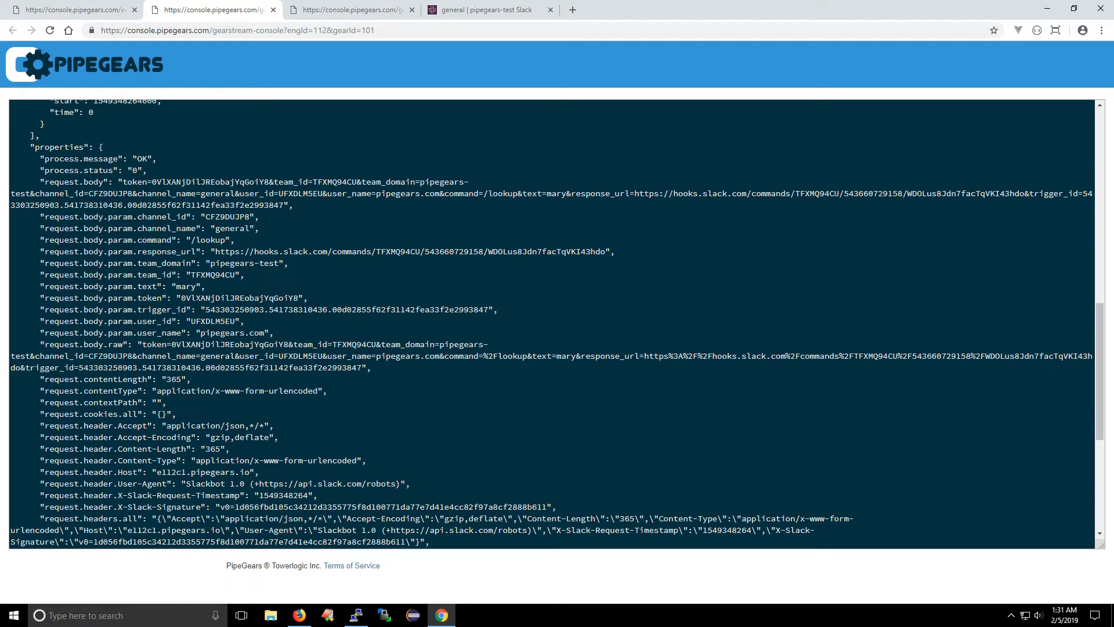
{"action": "double_click", "coordinate": [186, 286]}
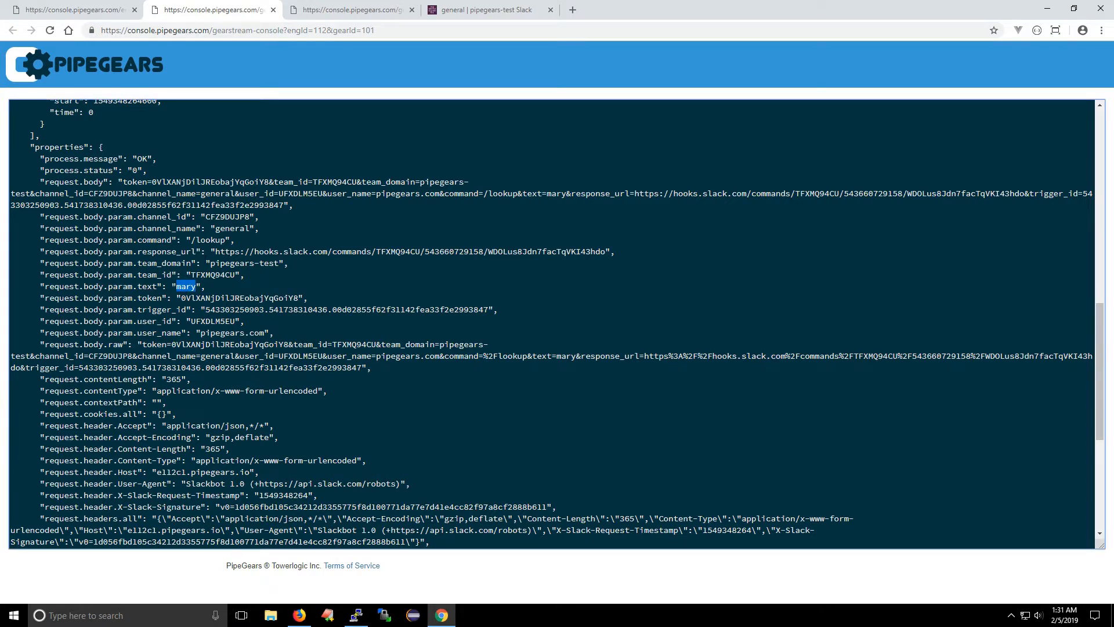
{"action": "scroll", "coordinate": [204, 272], "scroll_direction": "down", "scroll_amount": 5}
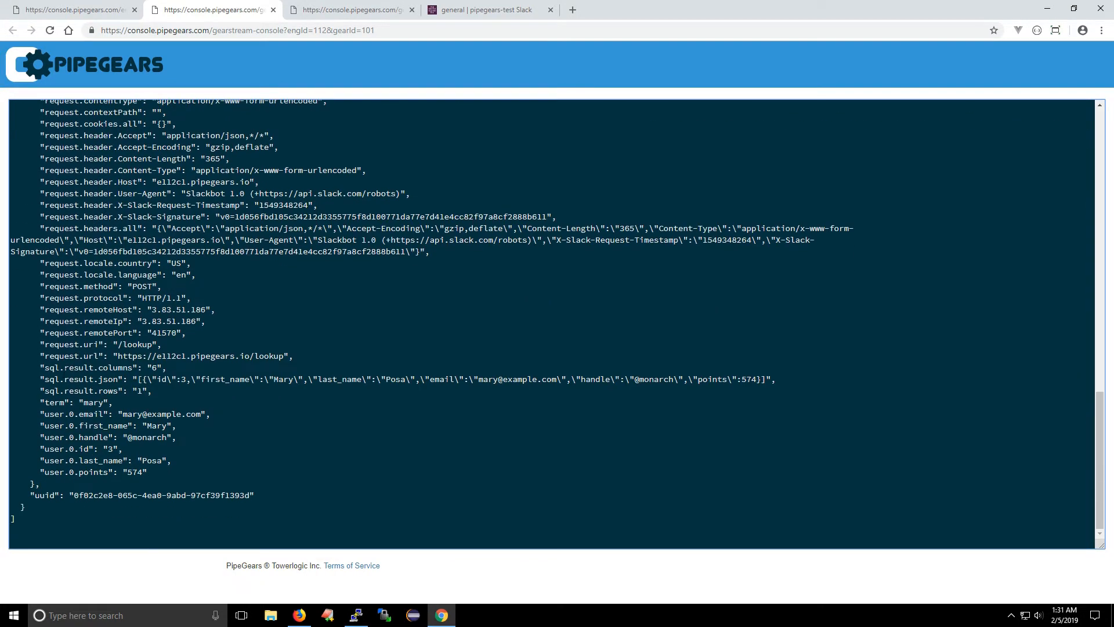
{"action": "left_click_drag", "start_coordinate": [46, 368], "coordinate": [161, 395]}
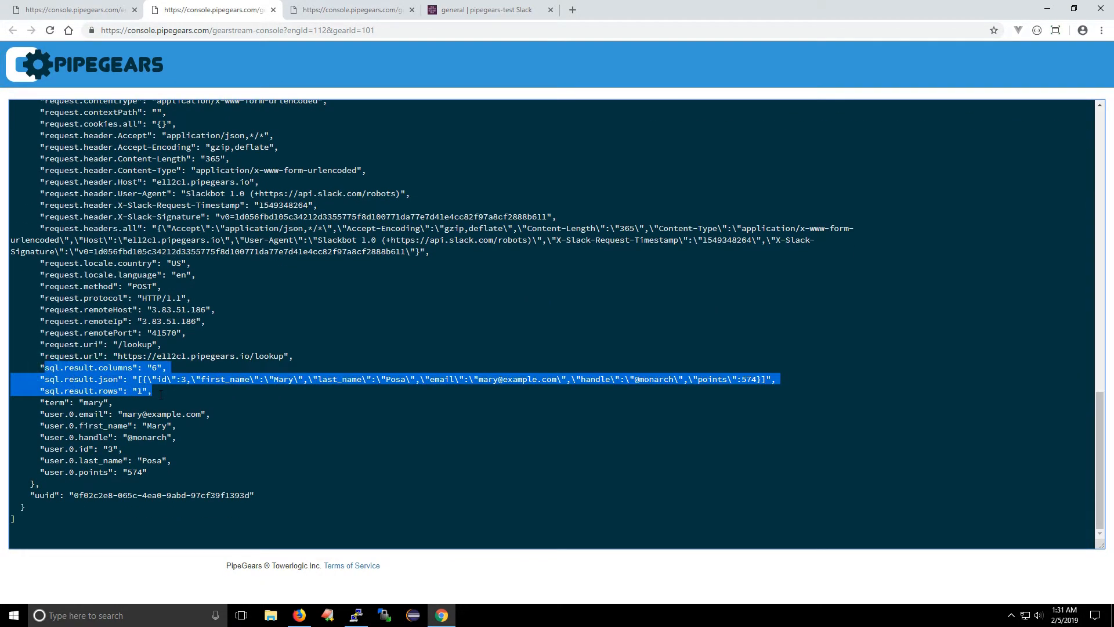
{"action": "left_click", "coordinate": [140, 393]}
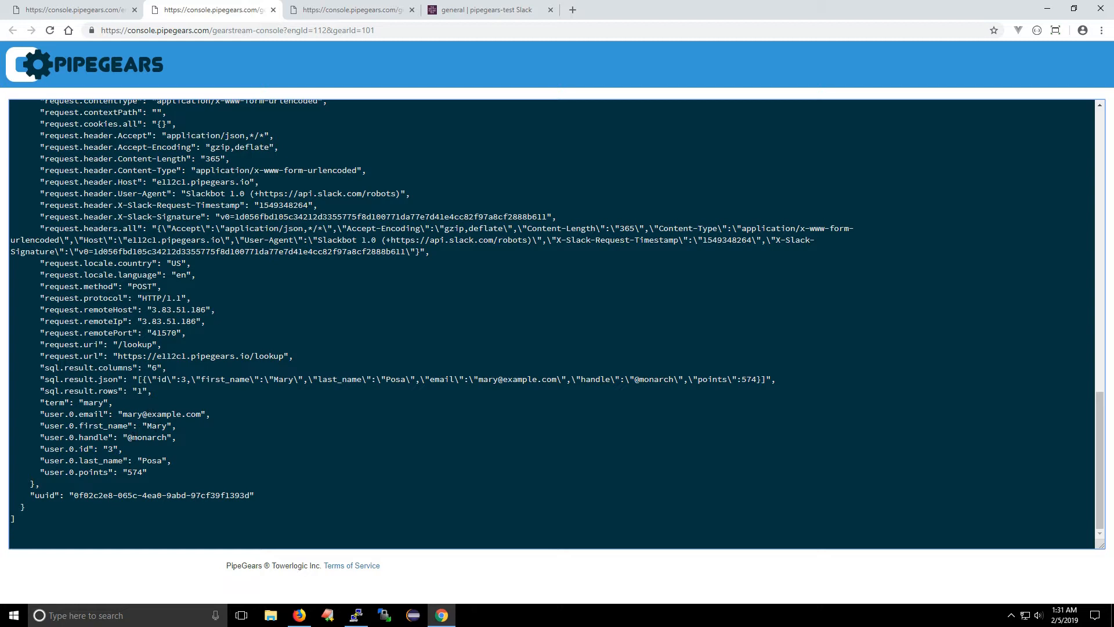
Step: Stop the application, add a second Web Reply below the first, and place a Boolean Logic gear on the SQL Query's success output
{"action": "left_click", "coordinate": [82, 10]}
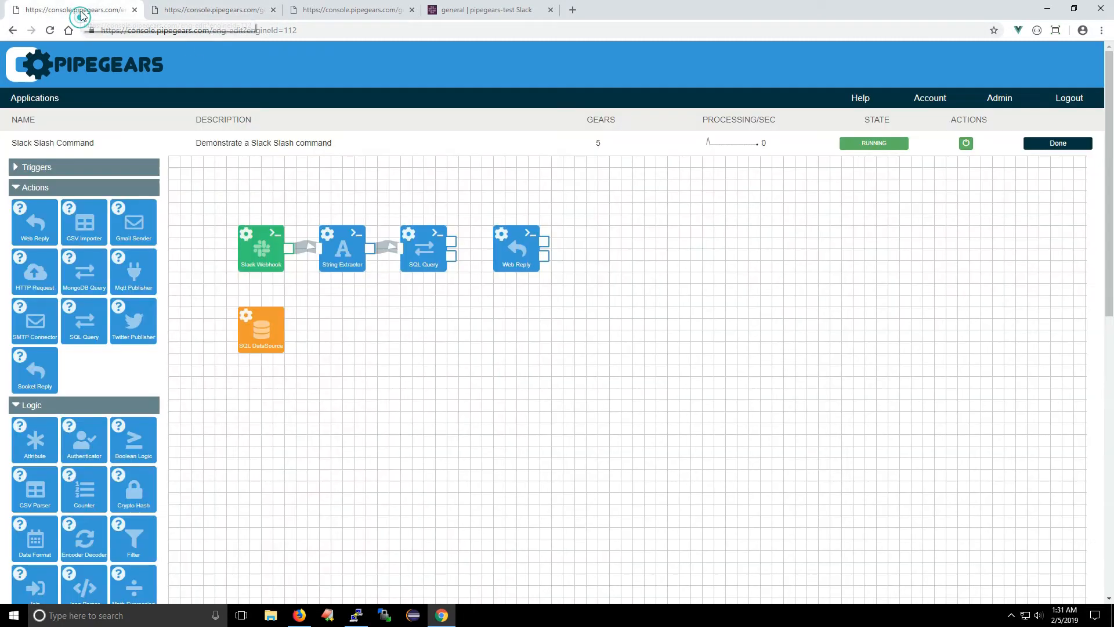
{"action": "left_click_drag", "start_coordinate": [500, 246], "coordinate": [558, 246]}
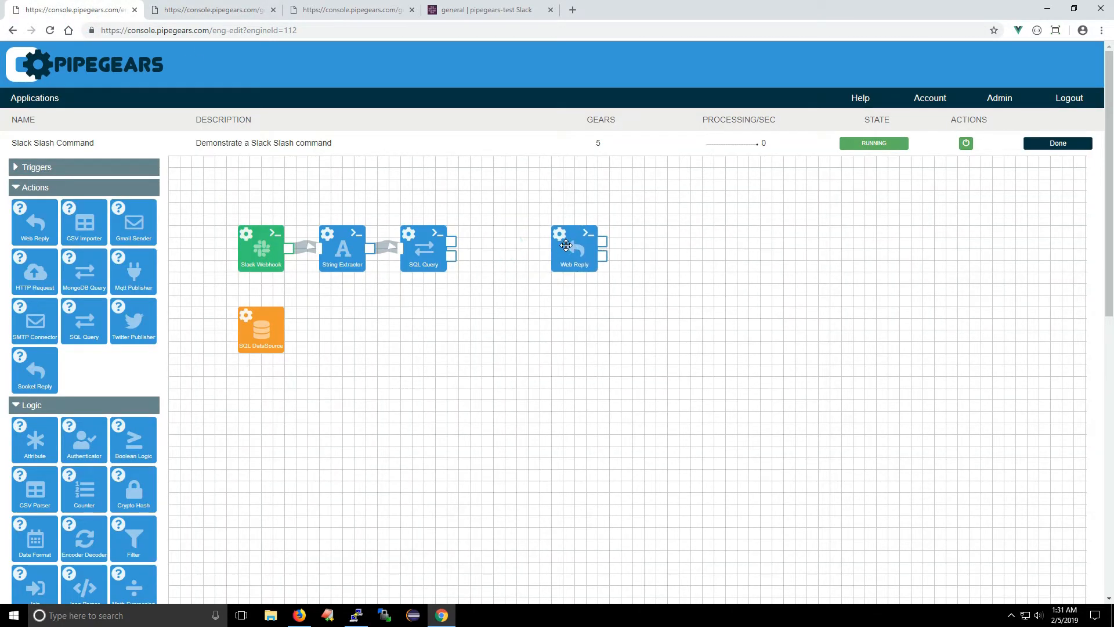
{"action": "left_click", "coordinate": [966, 143]}
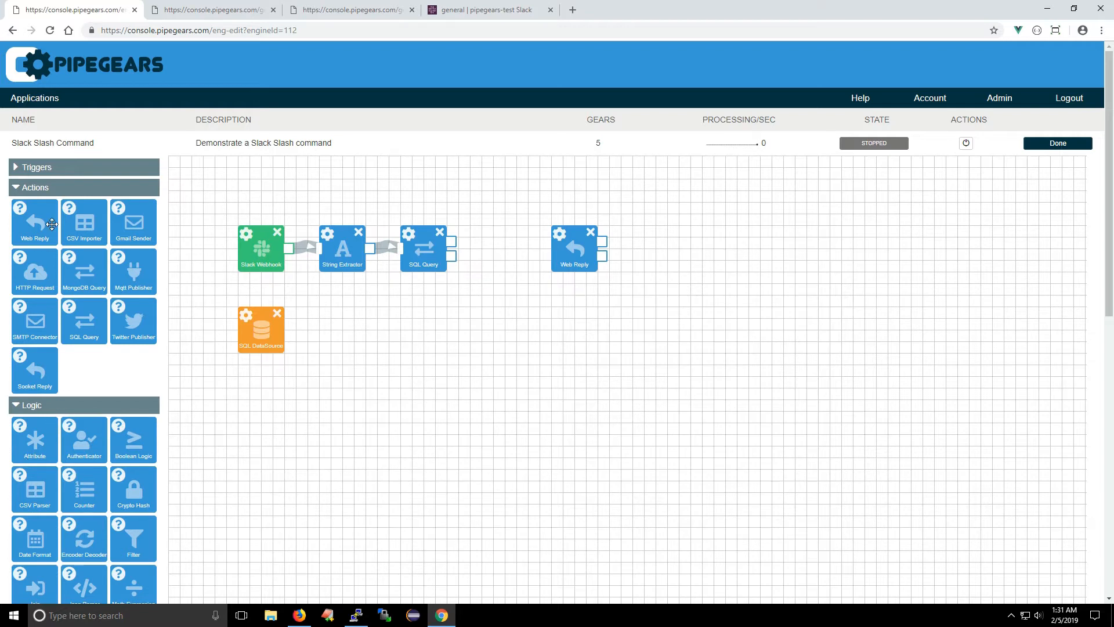
{"action": "left_click_drag", "start_coordinate": [41, 235], "coordinate": [583, 320]}
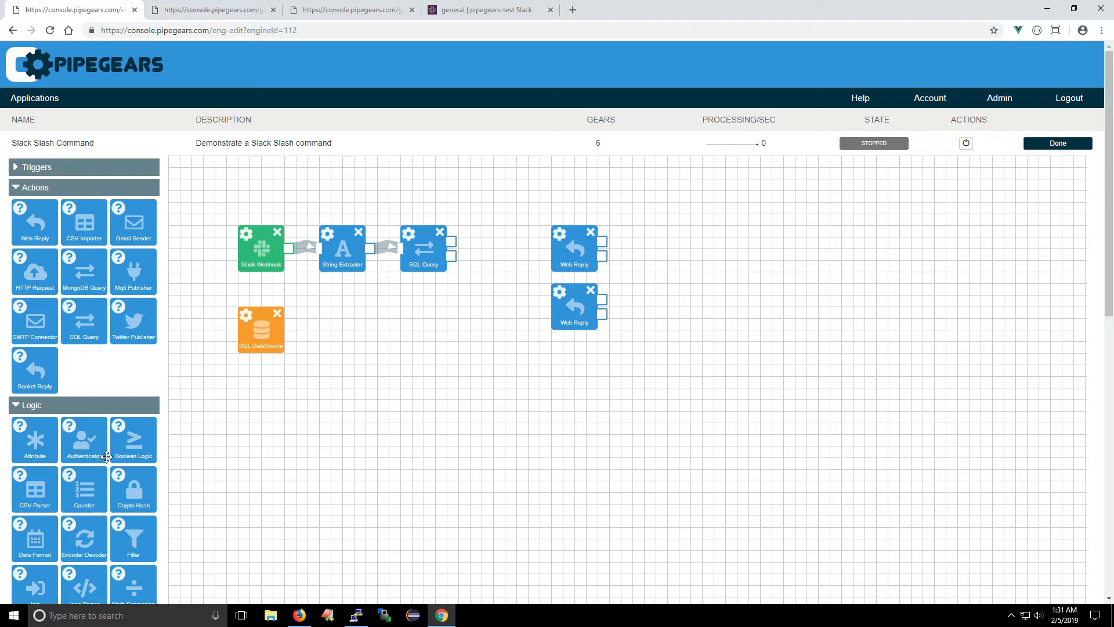
{"action": "left_click_drag", "start_coordinate": [133, 449], "coordinate": [487, 248]}
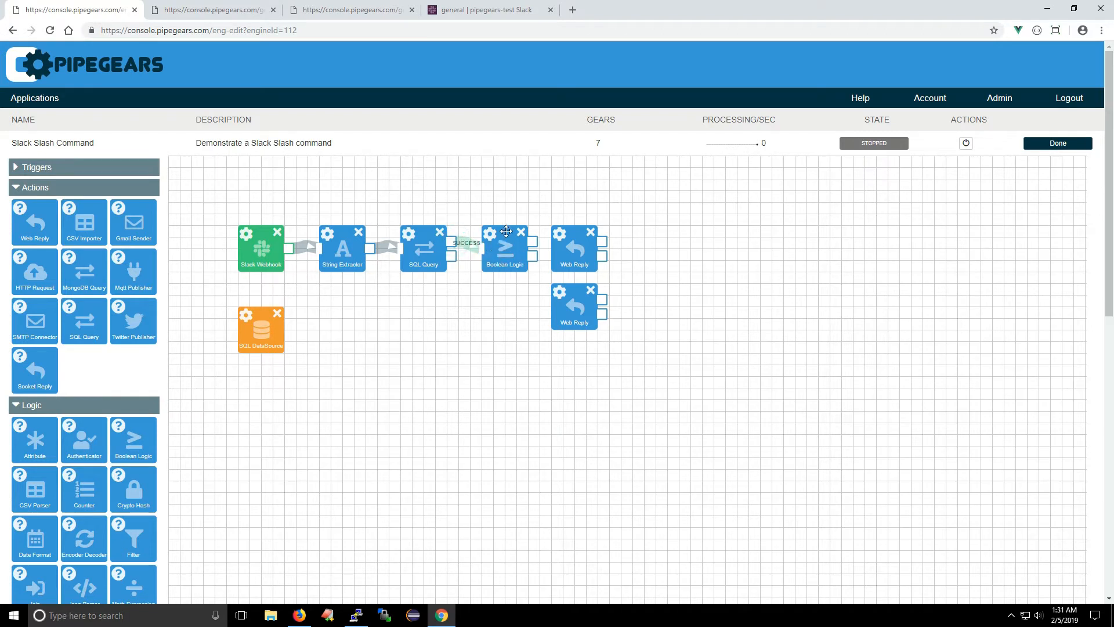
Step: Set the Boolean Logic gear's expression to ${sql.result.rows} > 0 and save
{"action": "left_click", "coordinate": [491, 238]}
{"action": "left_click", "coordinate": [477, 166]}
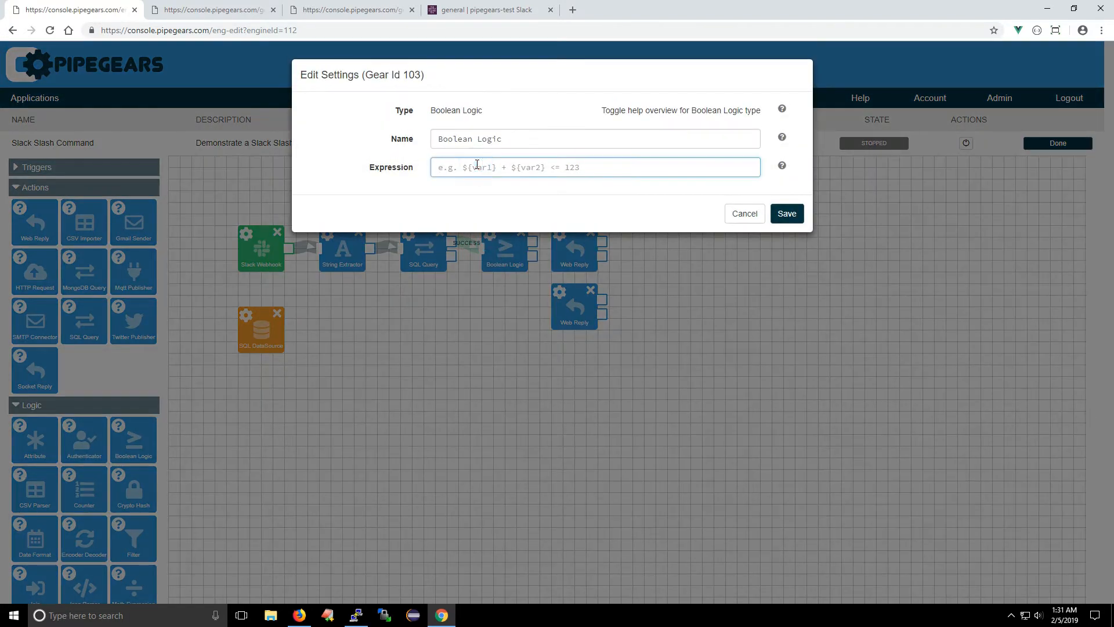
{"action": "type", "text": "${sql"}
{"action": "key", "text": "Down"}
{"action": "key", "text": "Down"}
{"action": "key", "text": "Return"}
{"action": "left_click", "coordinate": [778, 216]}
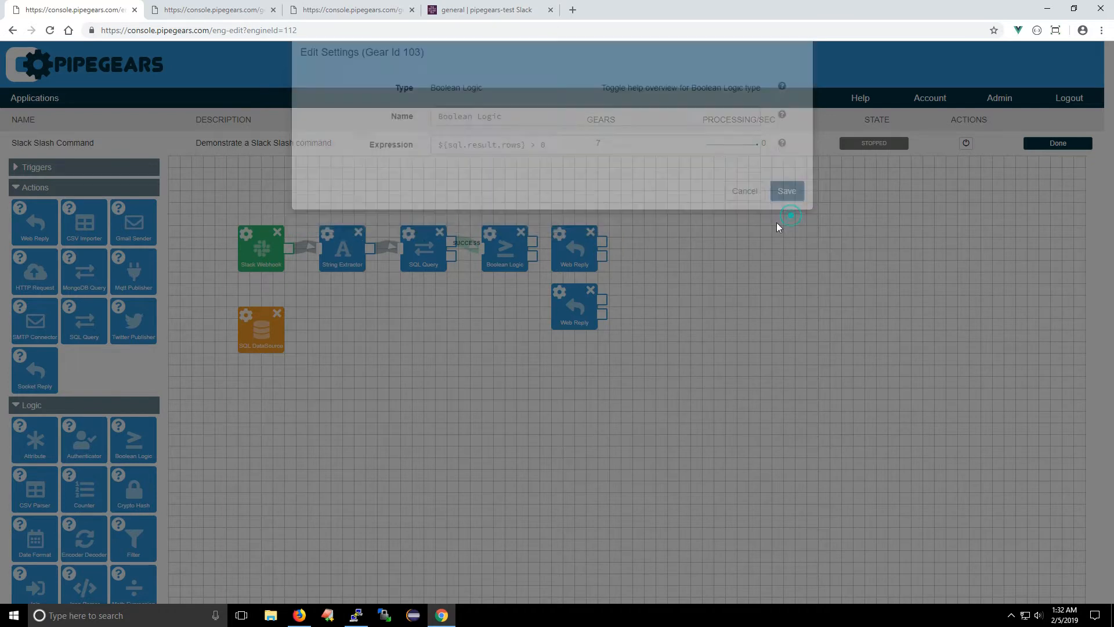
Step: Connect the Boolean Logic's true output to the upper Web Reply and false to the lower one, whose body is set to No results
{"action": "left_click_drag", "start_coordinate": [534, 242], "coordinate": [594, 320]}
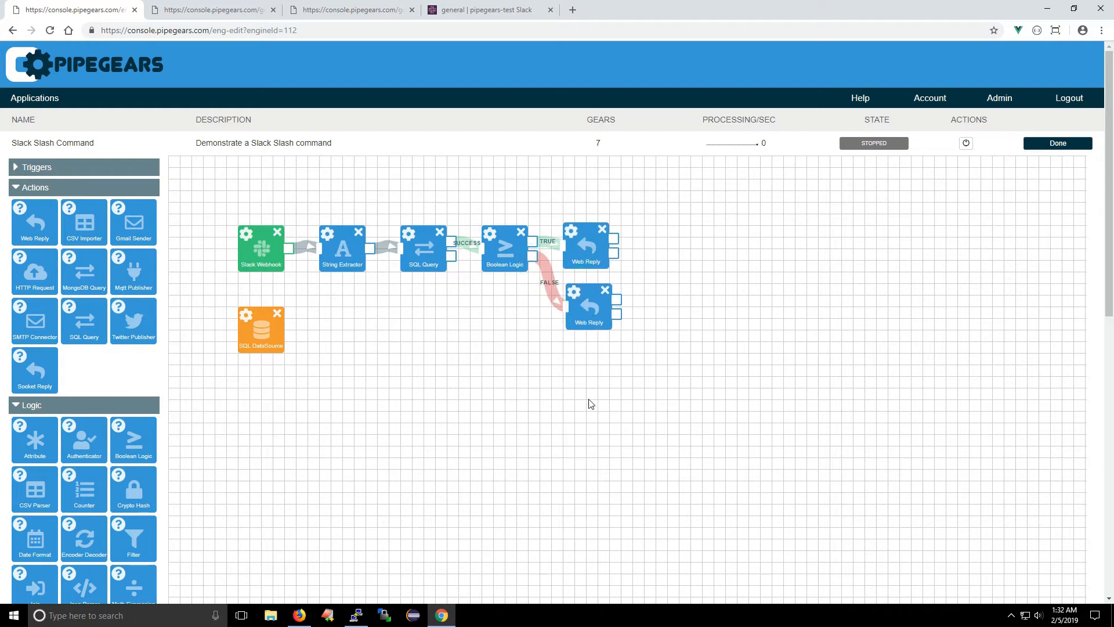
{"action": "left_click", "coordinate": [573, 293]}
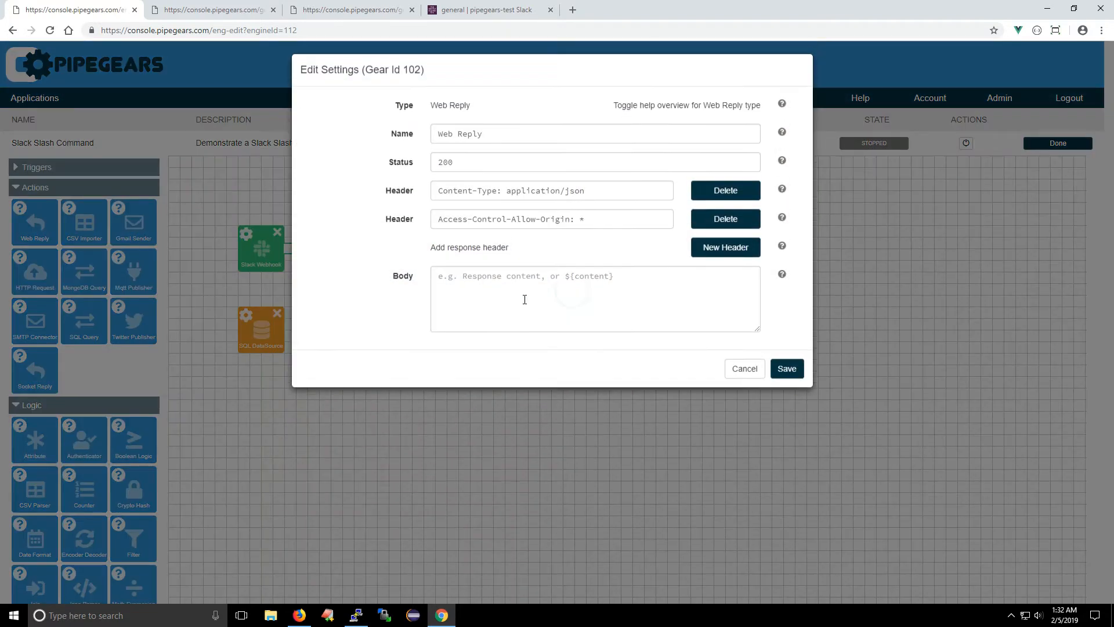
{"action": "left_click", "coordinate": [467, 283]}
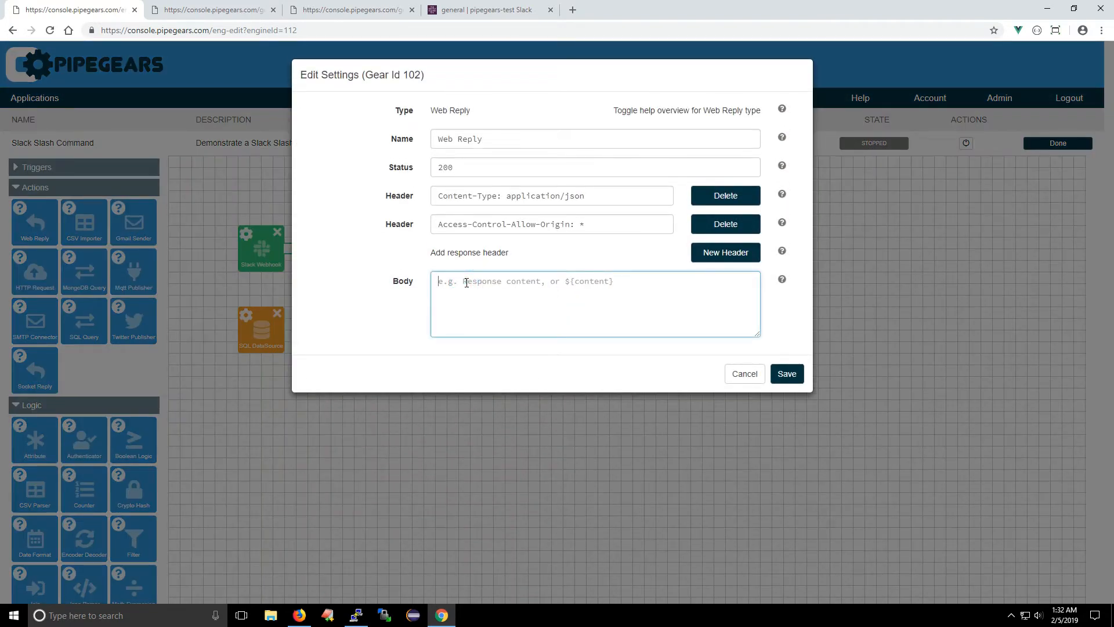
{"action": "type", "text": "No results"}
{"action": "left_click", "coordinate": [787, 374]}
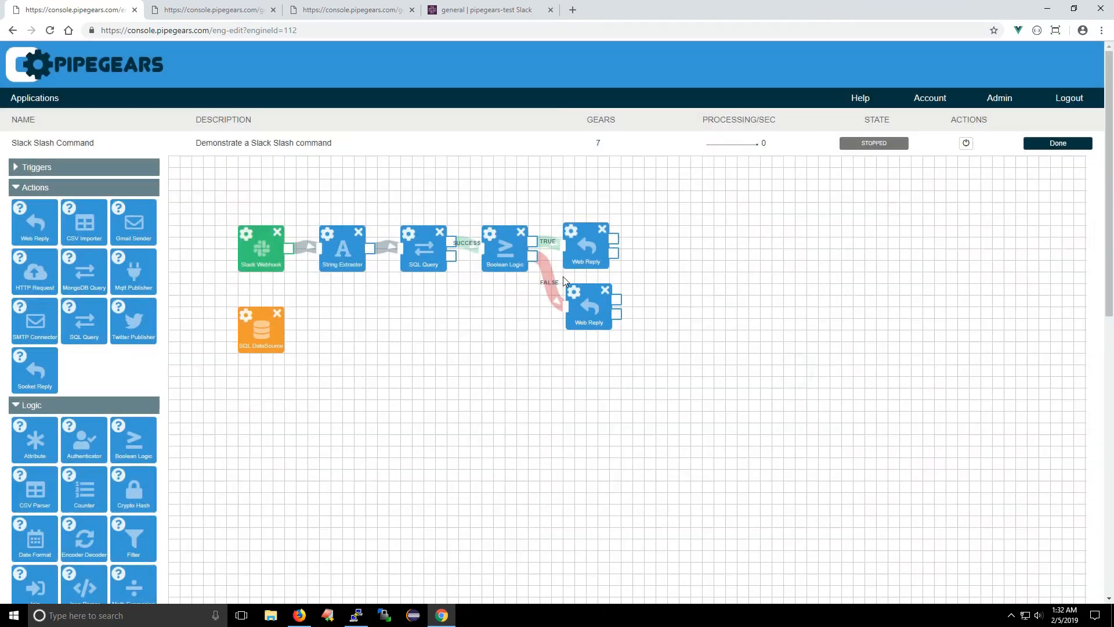
Step: Replace the body of the Web Reply on the true branch with ${user.0.first_name}
{"action": "left_click", "coordinate": [573, 233]}
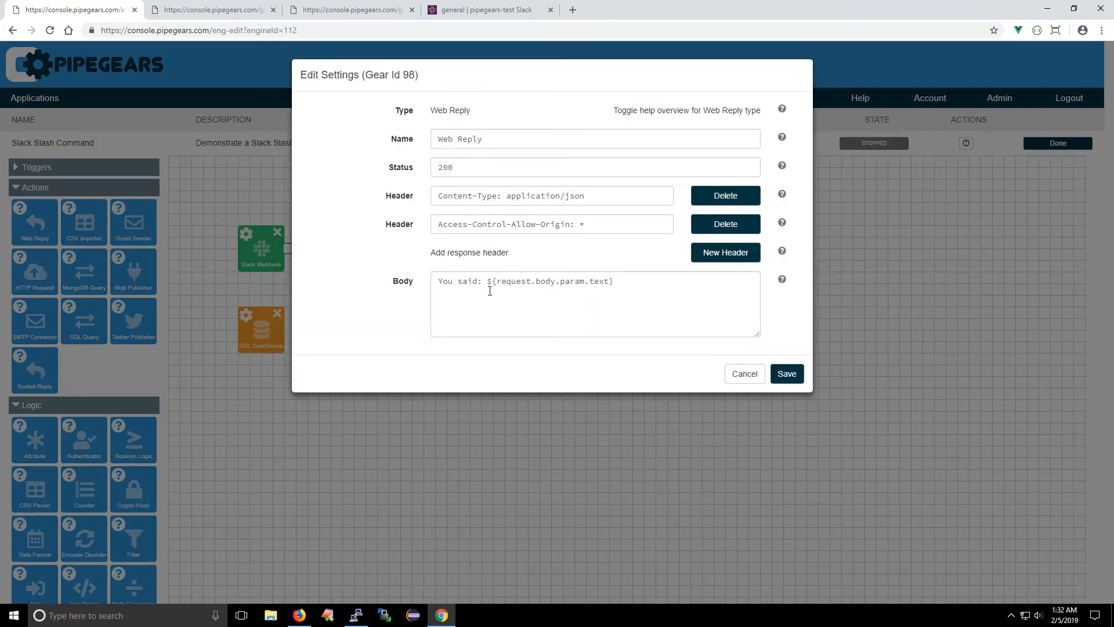
{"action": "triple_click", "coordinate": [577, 280]}
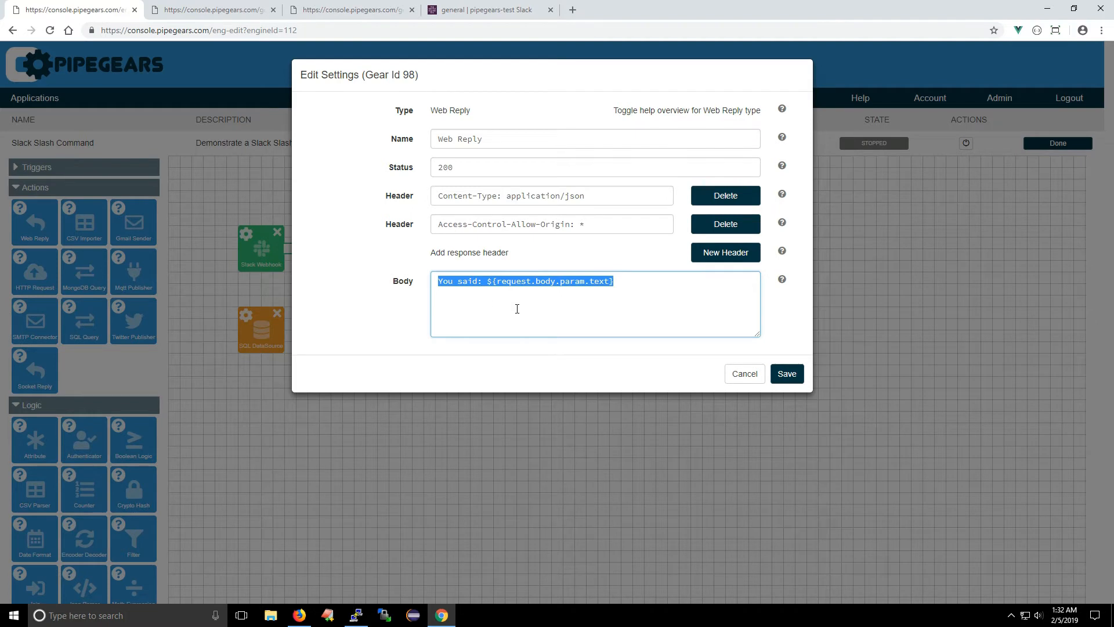
{"action": "type", "text": "$us"}
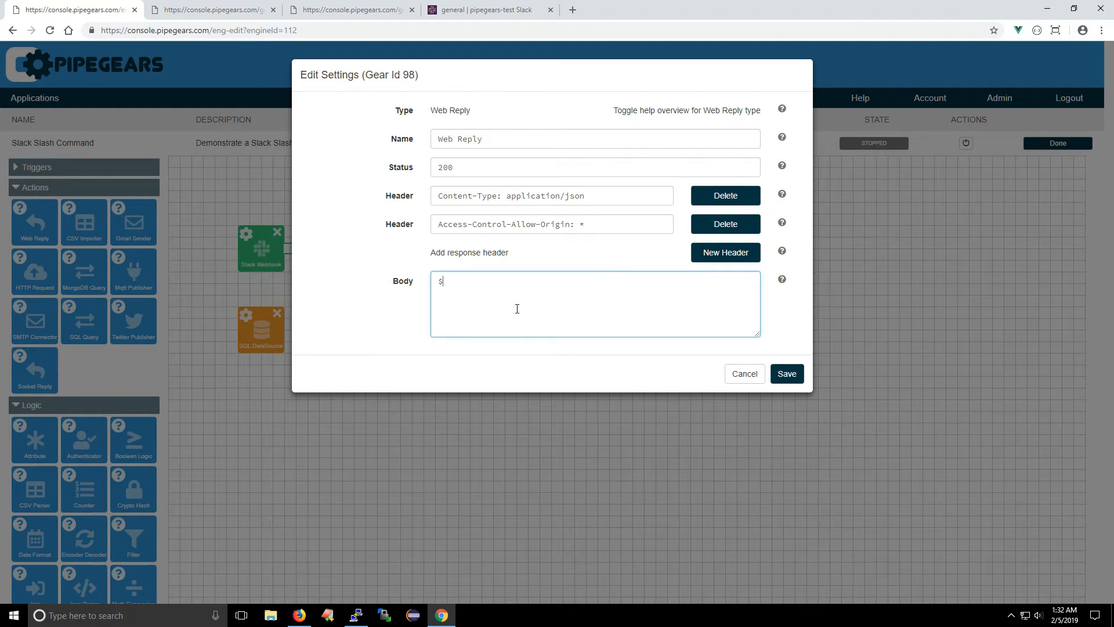
{"action": "key", "text": "Return"}
{"action": "type", "text": ".0.first_name"}
Step: Duplicate the first-name variable in the reply body and change the copy to ${user.0.last_name}
{"action": "key", "text": "ctrl+a"}
{"action": "key", "text": "ctrl+c"}
{"action": "key", "text": "End"}
{"action": "key", "text": "ctrl+v"}
{"action": "key", "text": "BackSpace"}
{"action": "key", "text": "BackSpace"}
{"action": "key", "text": "BackSpace"}
{"action": "key", "text": "BackSpace"}
{"action": "key", "text": "BackSpace"}
{"action": "type", "text": "last"}
{"action": "type", "text": " ${user}"}
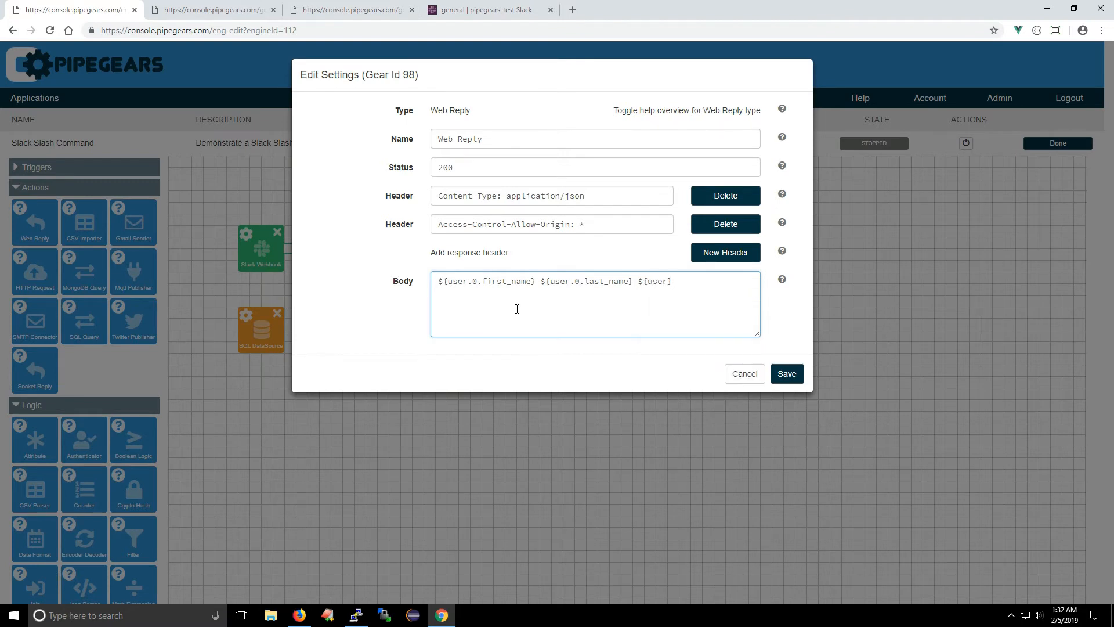
{"action": "type", "text": ".0.email"}
Step: Append ${user.0.email} to the reply body and save the Web Reply settings
{"action": "left_click", "coordinate": [783, 376]}
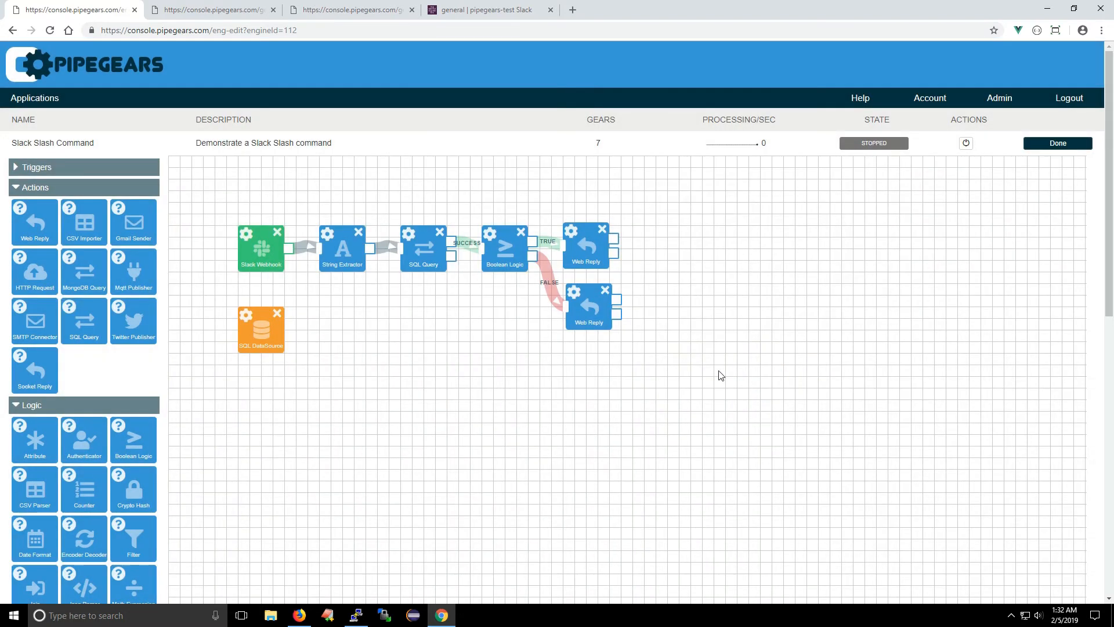
Step: Start the application and send /lookup with a contact's first name in Slack's general channel
{"action": "left_click", "coordinate": [966, 143]}
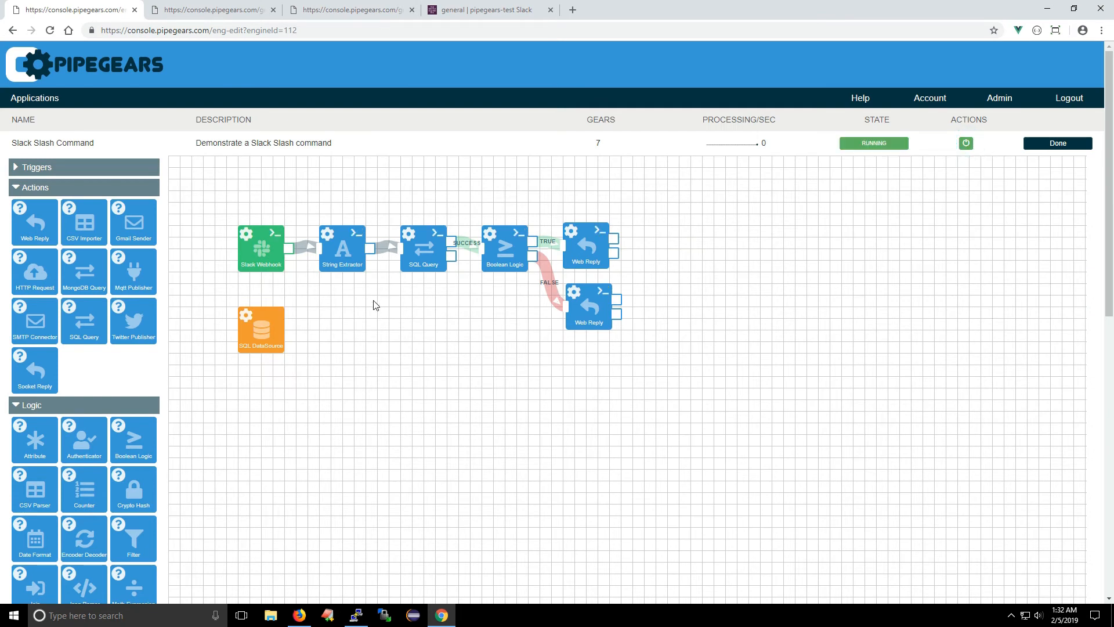
{"action": "left_click", "coordinate": [482, 10]}
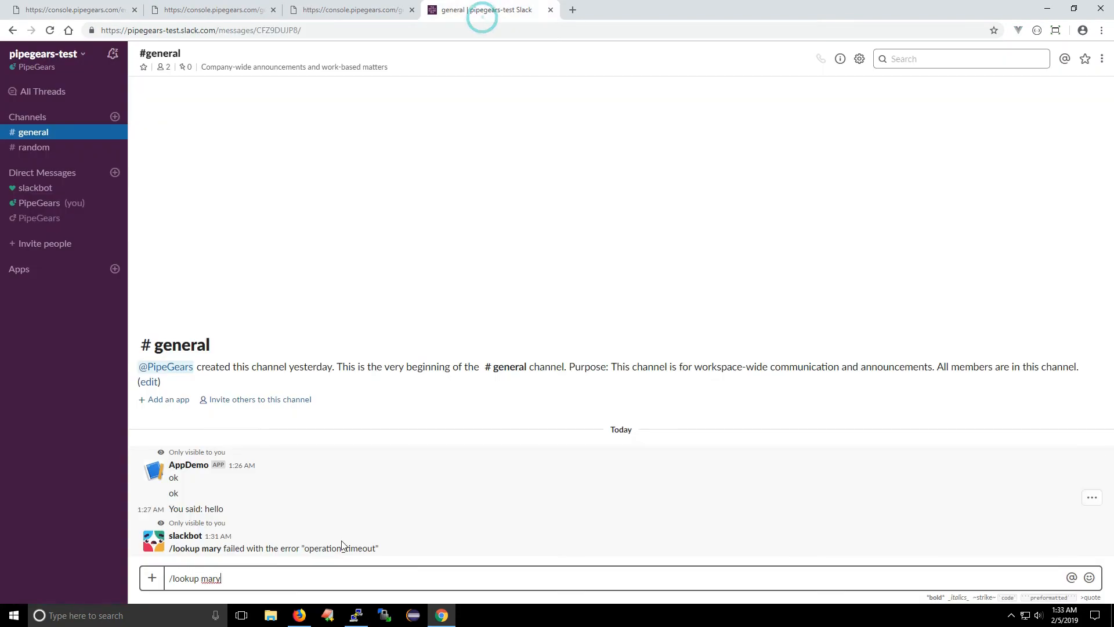
{"action": "key", "text": "Return"}
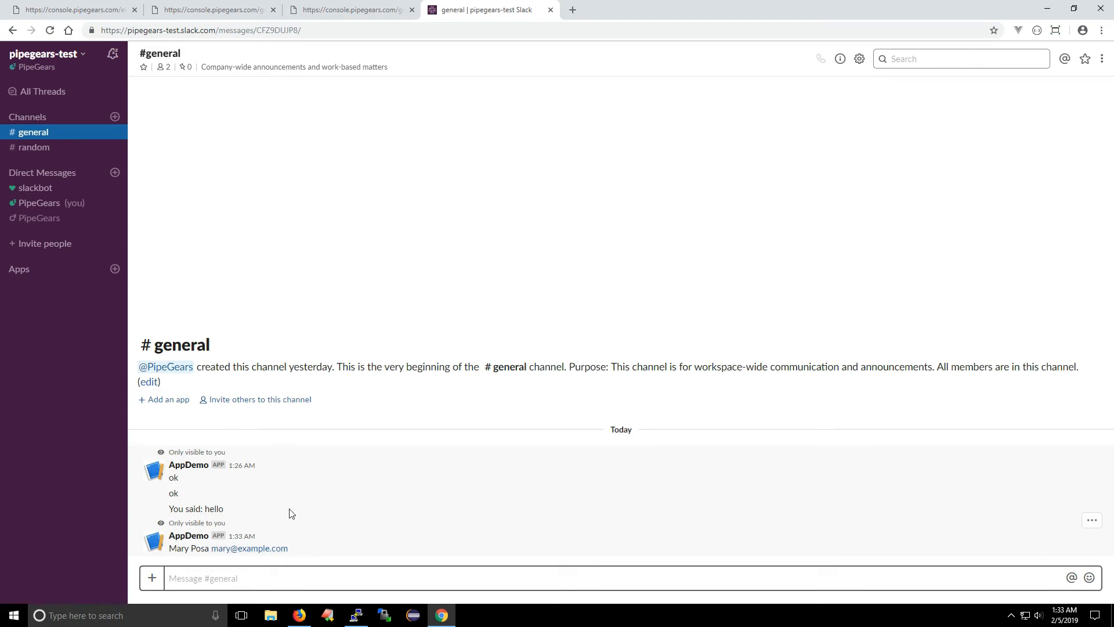
Step: Return to the PipeGears flow, stop the application, and connect a third Web Reply to the SQL Query's failure output
{"action": "left_click", "coordinate": [65, 15]}
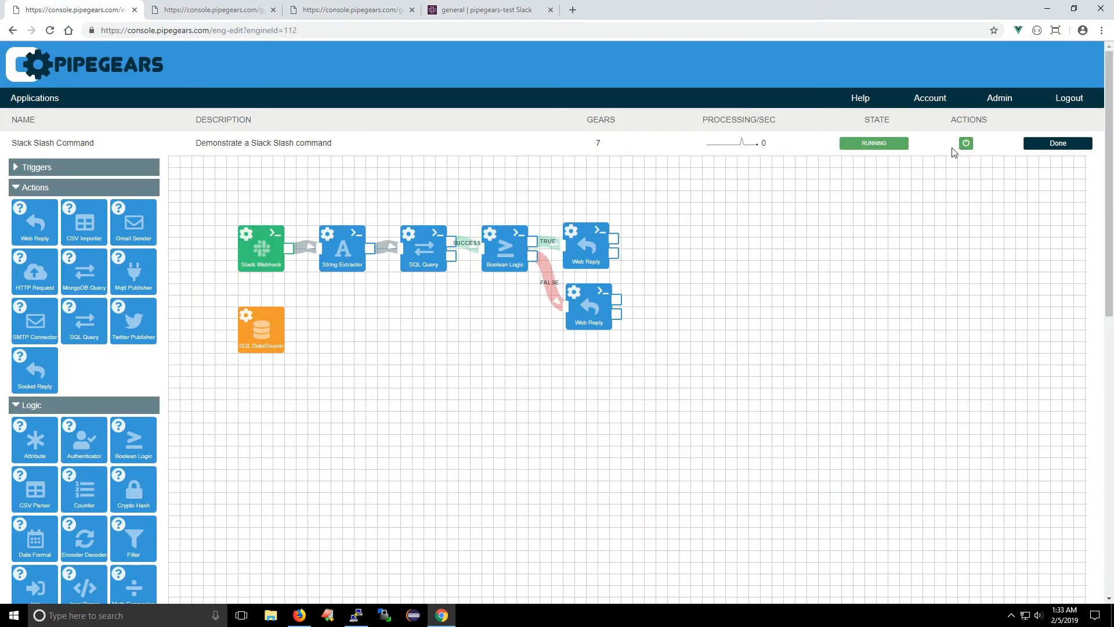
{"action": "left_click", "coordinate": [967, 143]}
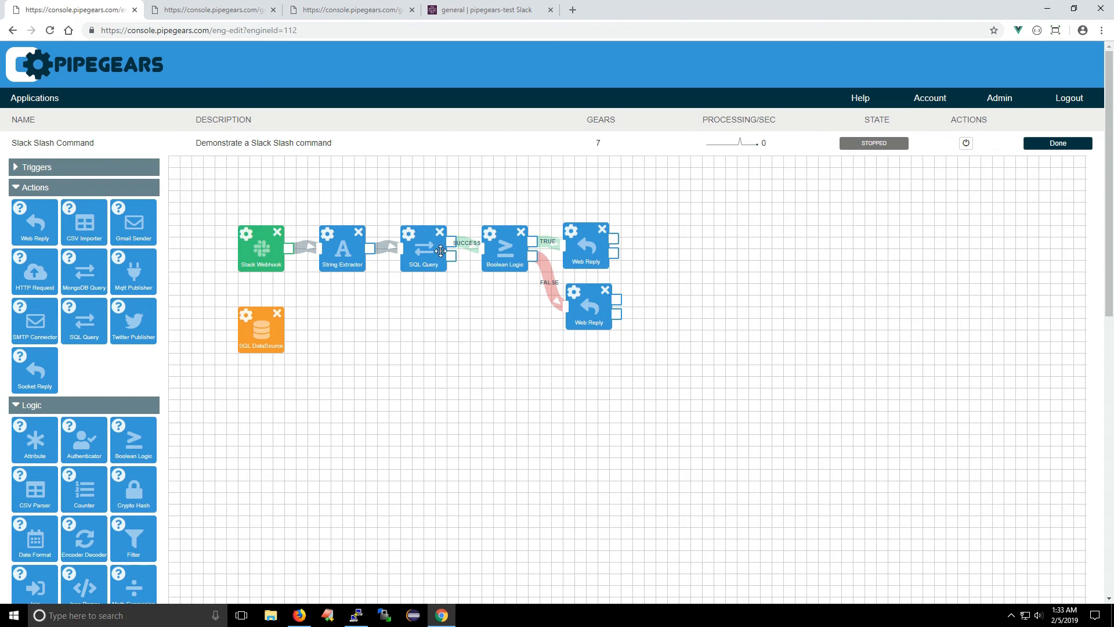
{"action": "left_click_drag", "start_coordinate": [454, 262], "coordinate": [486, 330]}
{"action": "left_click_drag", "start_coordinate": [49, 223], "coordinate": [523, 307]}
{"action": "left_click_drag", "start_coordinate": [455, 252], "coordinate": [490, 298]}
Step: Set the body of the Web Reply on the failure branch to Oops didn't work and save
{"action": "left_click", "coordinate": [488, 290]}
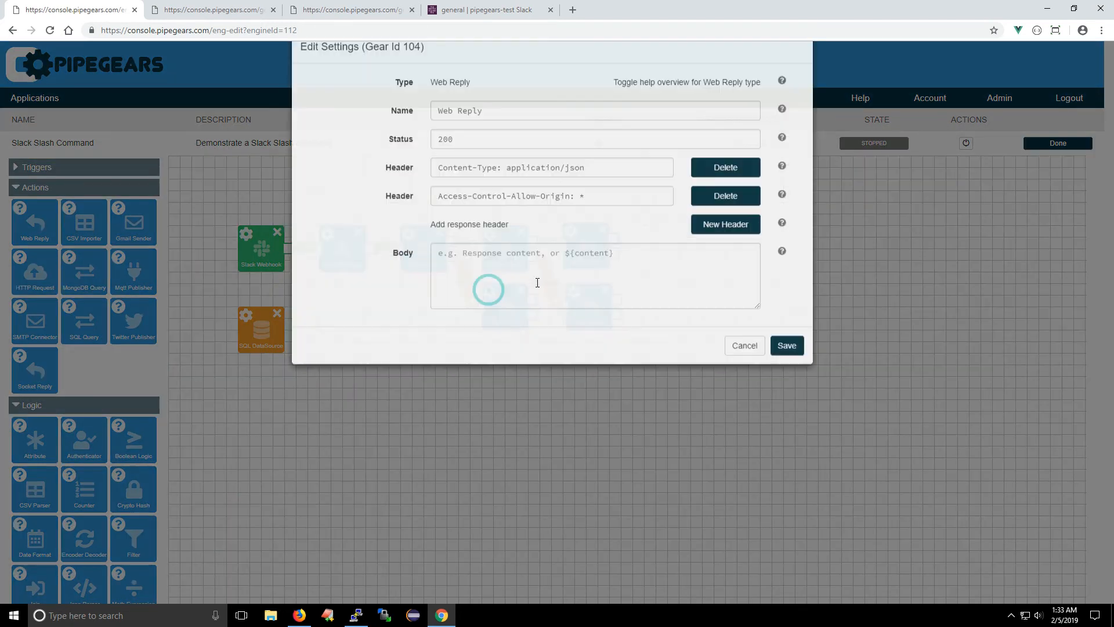
{"action": "left_click", "coordinate": [490, 278]}
{"action": "type", "text": "0ops "}
{"action": "type", "text": "didn't work"}
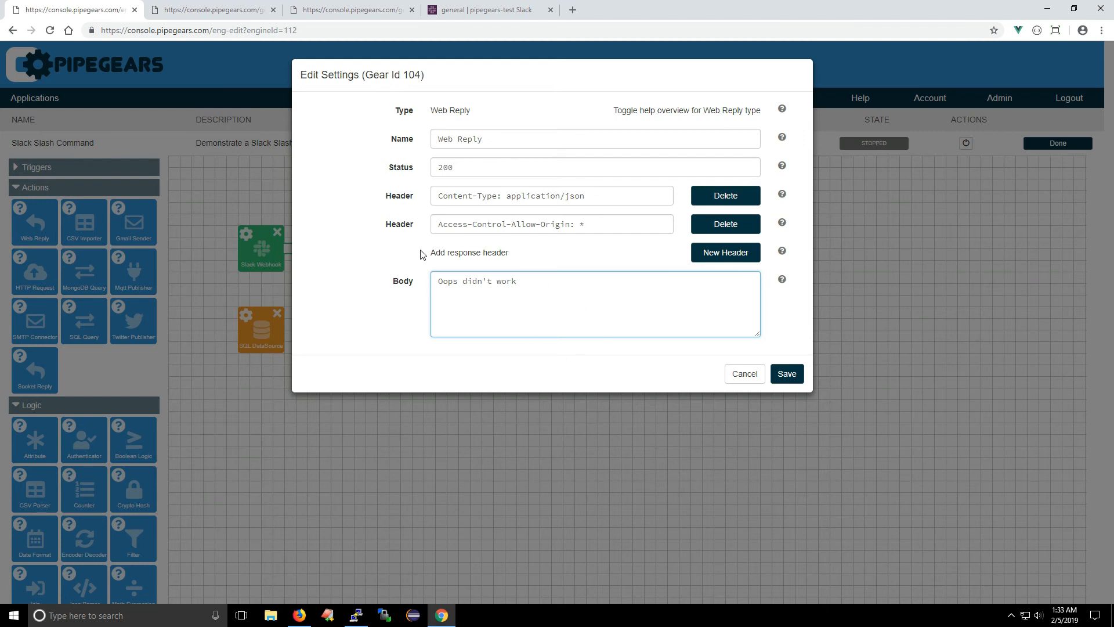
{"action": "left_click", "coordinate": [785, 373]}
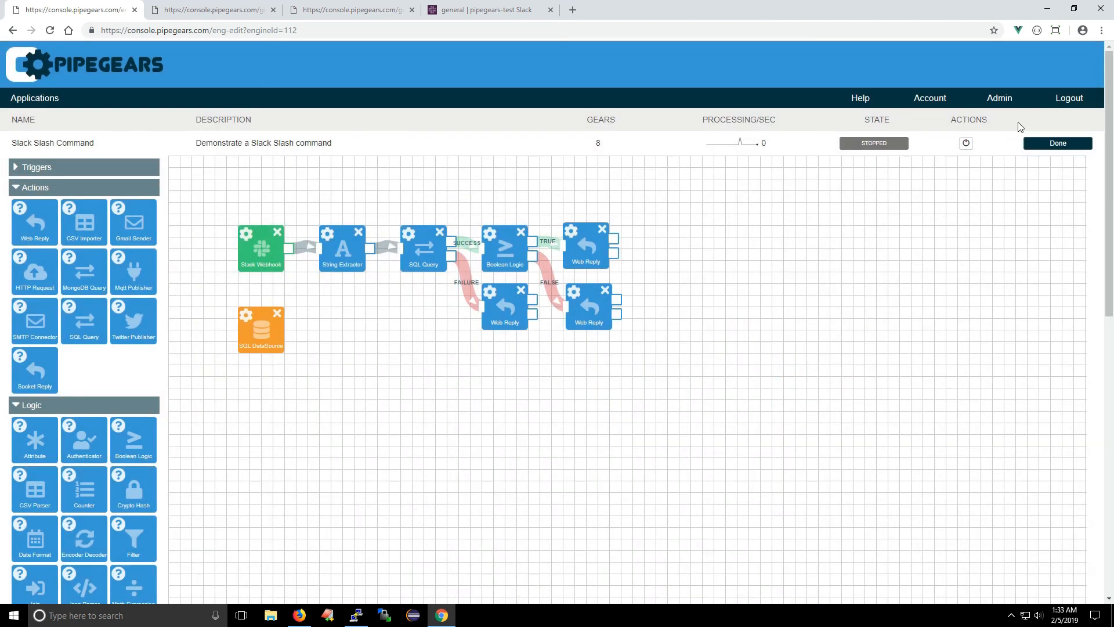
Step: Restart the application and test the no-match reply with a /lookup command in Slack's general channel
{"action": "left_click", "coordinate": [966, 142]}
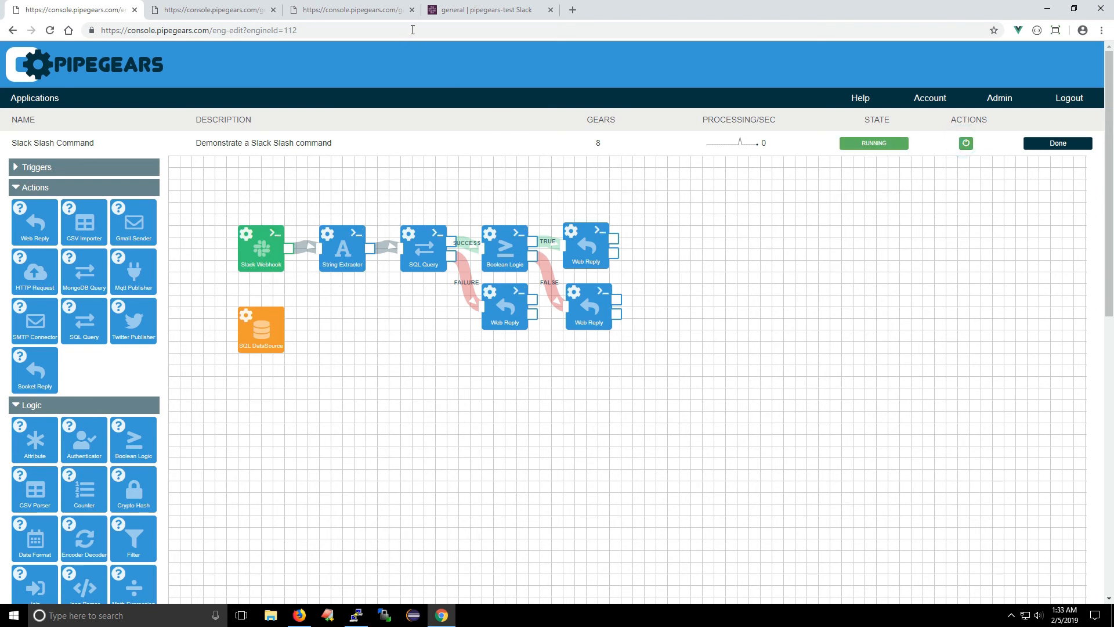
{"action": "left_click", "coordinate": [485, 10]}
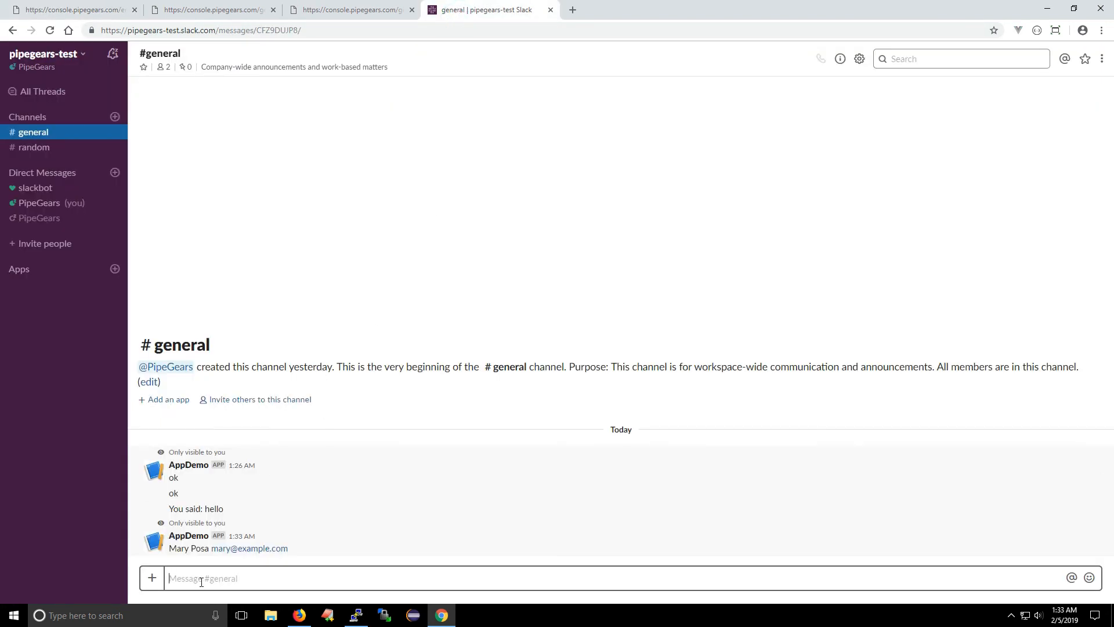
{"action": "type", "text": "/lookup steve"}
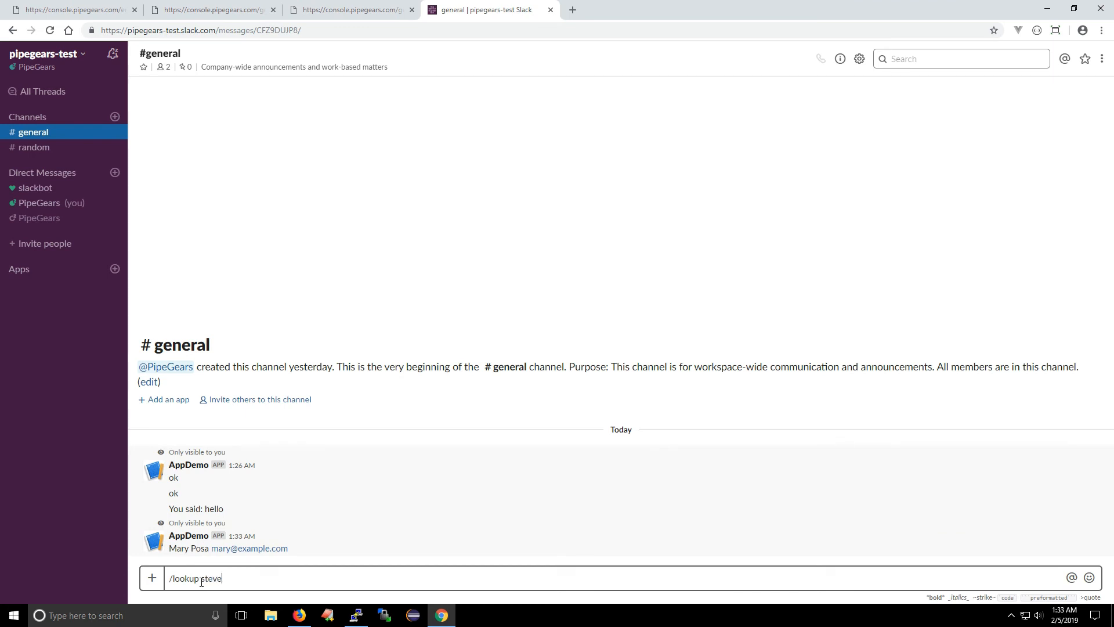
{"action": "key", "text": "Return"}
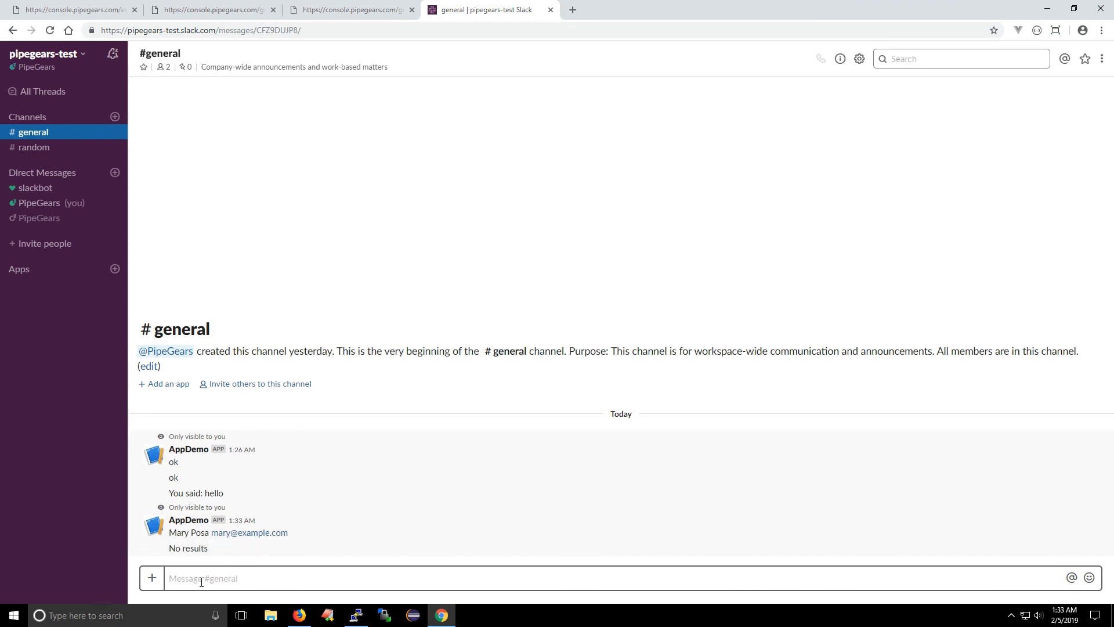
Step: Send /lookup with another contact's first name and again with the partial name ing, and return to the PipeGears flow
{"action": "type", "text": "/l"}
{"action": "type", "text": "ookup ing"}
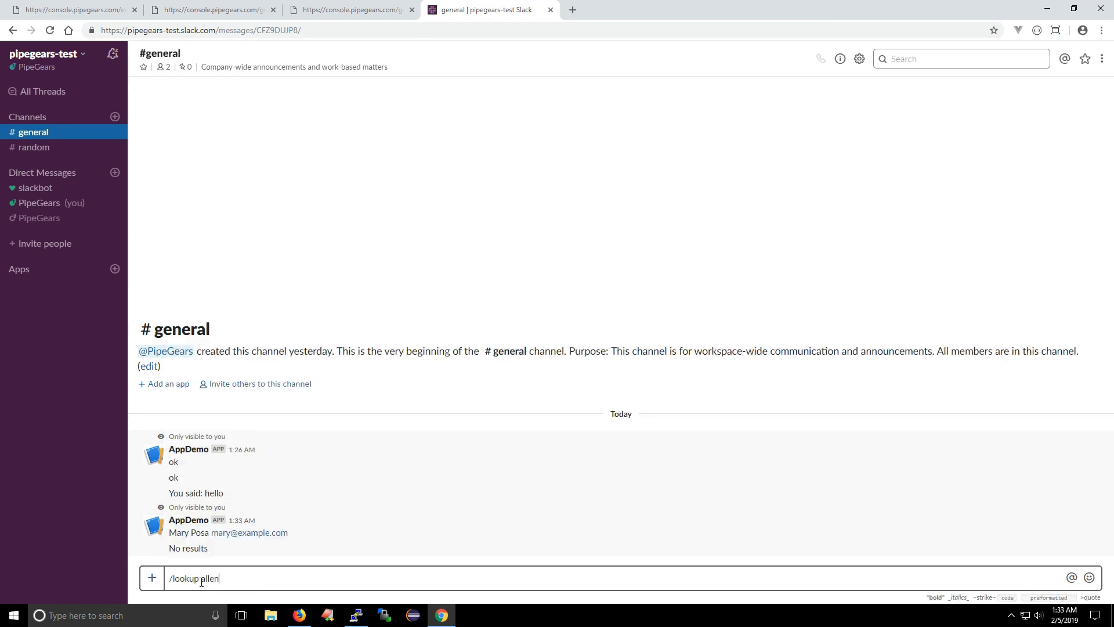
{"action": "key", "text": "Return"}
{"action": "type", "text": "/lookup"}
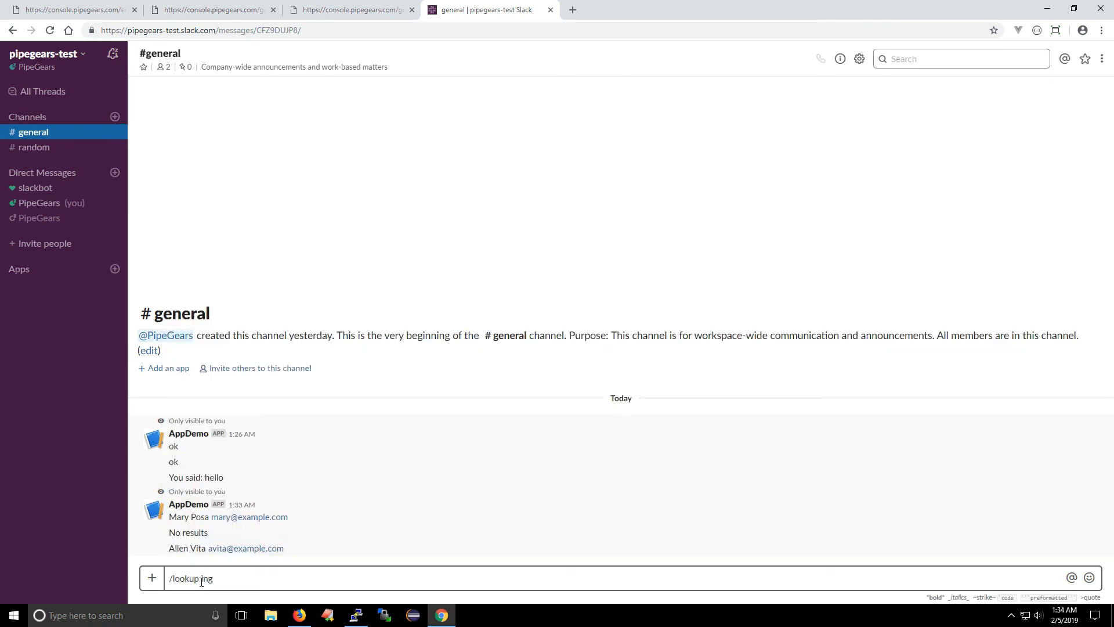
{"action": "key", "text": "Return"}
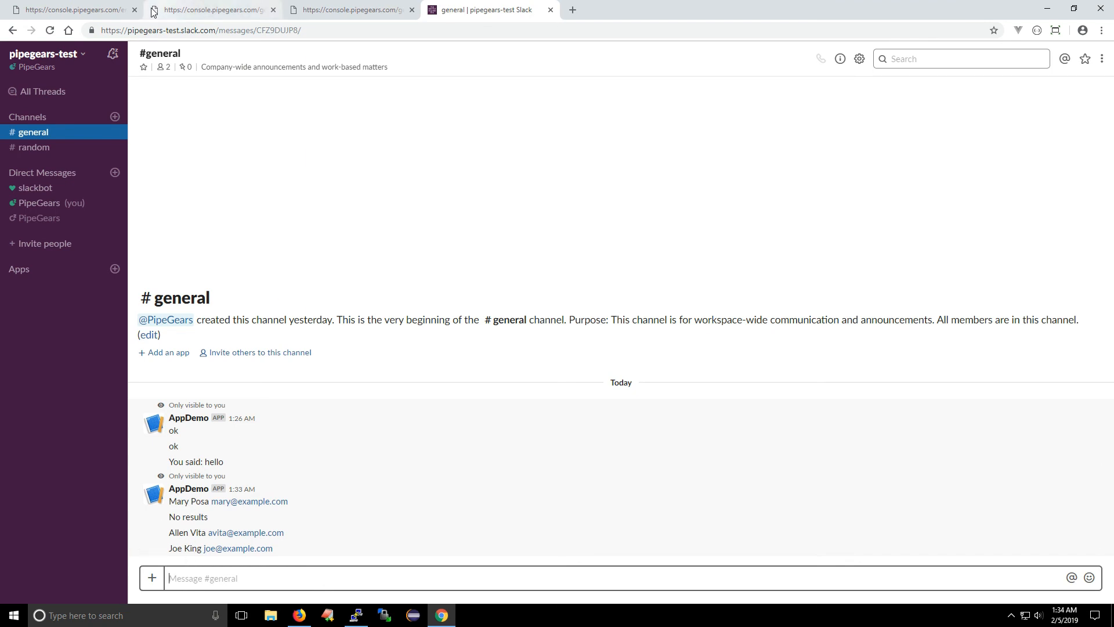
{"action": "left_click", "coordinate": [95, 18]}
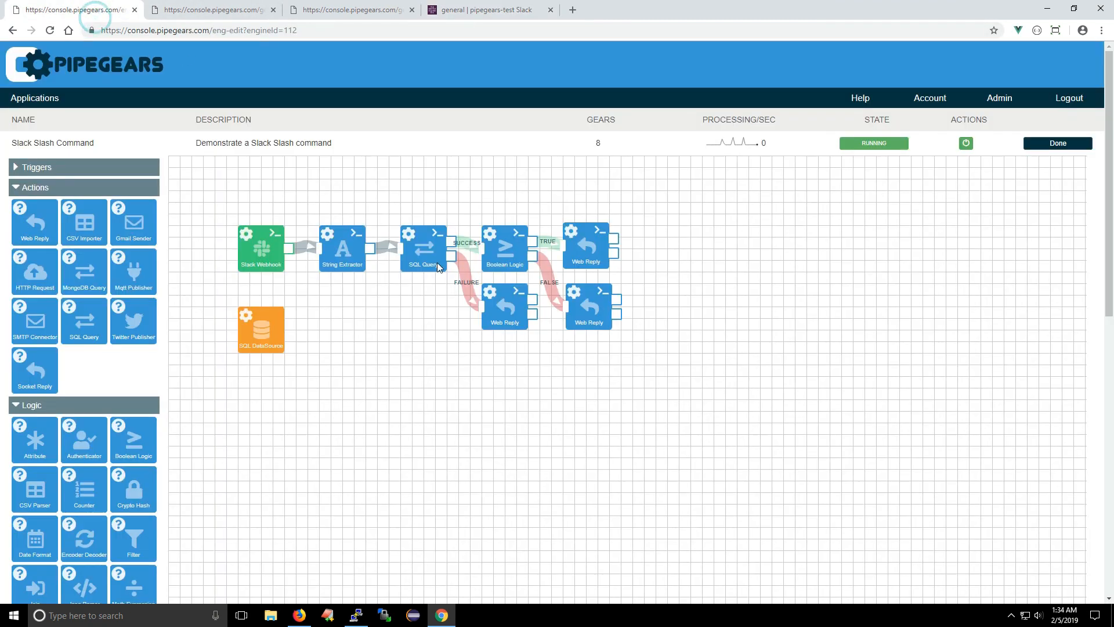